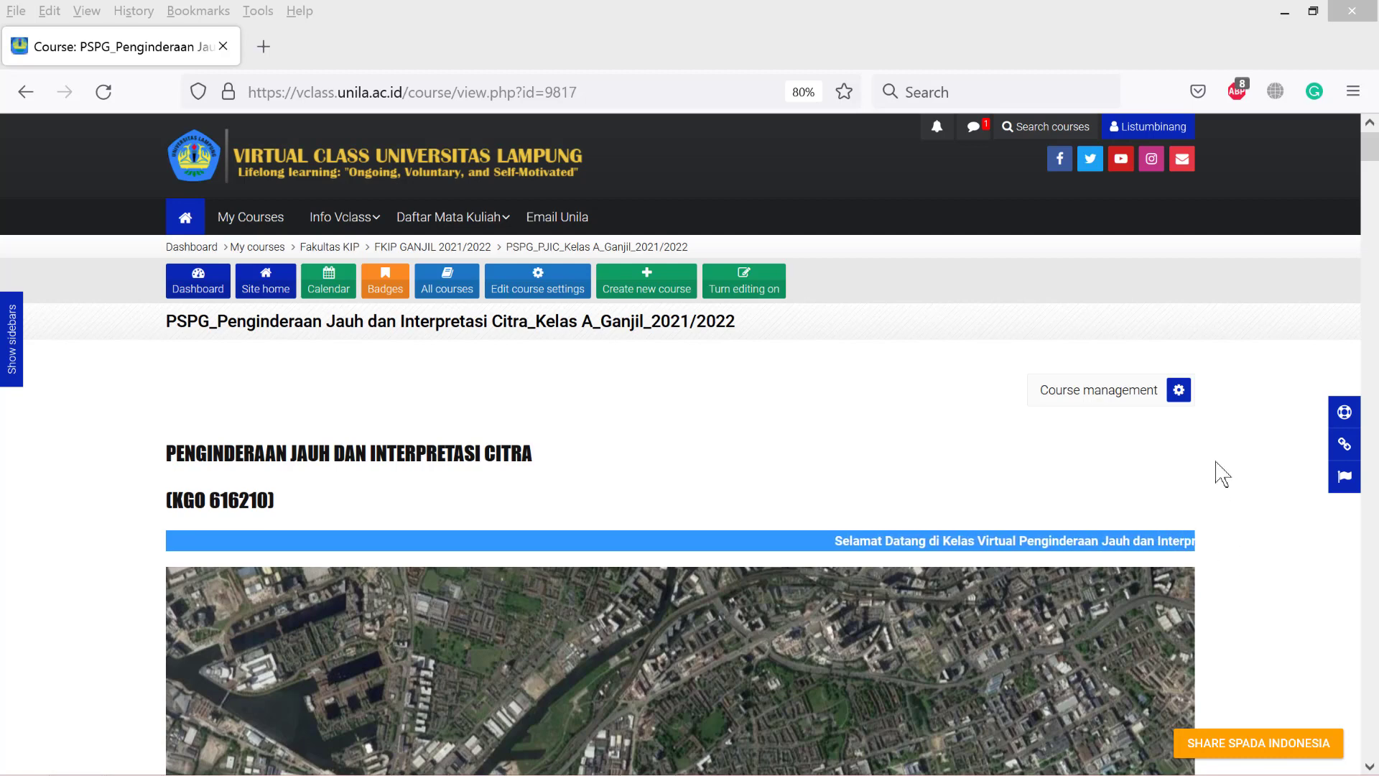
# Review the course page's introduction, description, learning outcomes, reference list and the start of the first meeting section.
pyautogui.click(1257, 468)
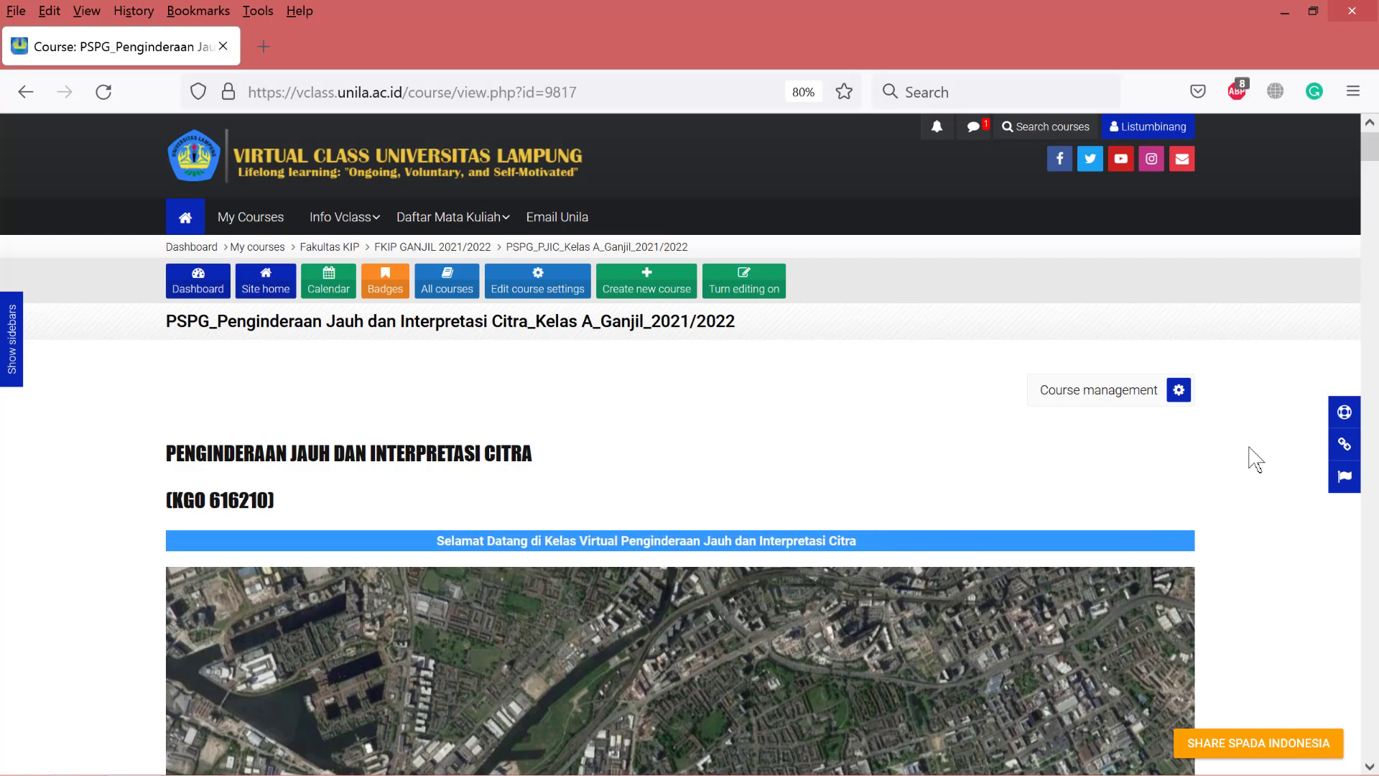
pyautogui.scroll(-5, 1255, 460)
pyautogui.scroll(-3, 1256, 463)
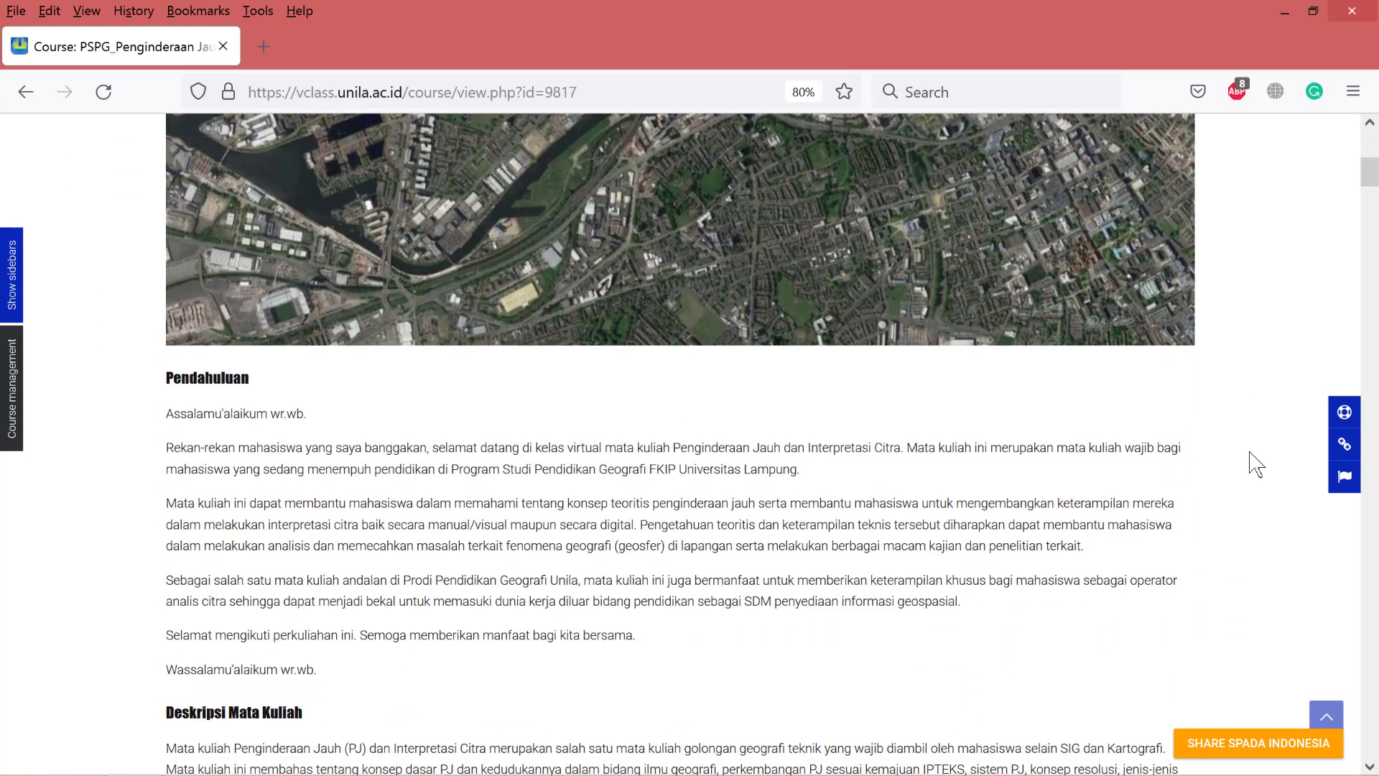
pyautogui.scroll(-5, 1255, 464)
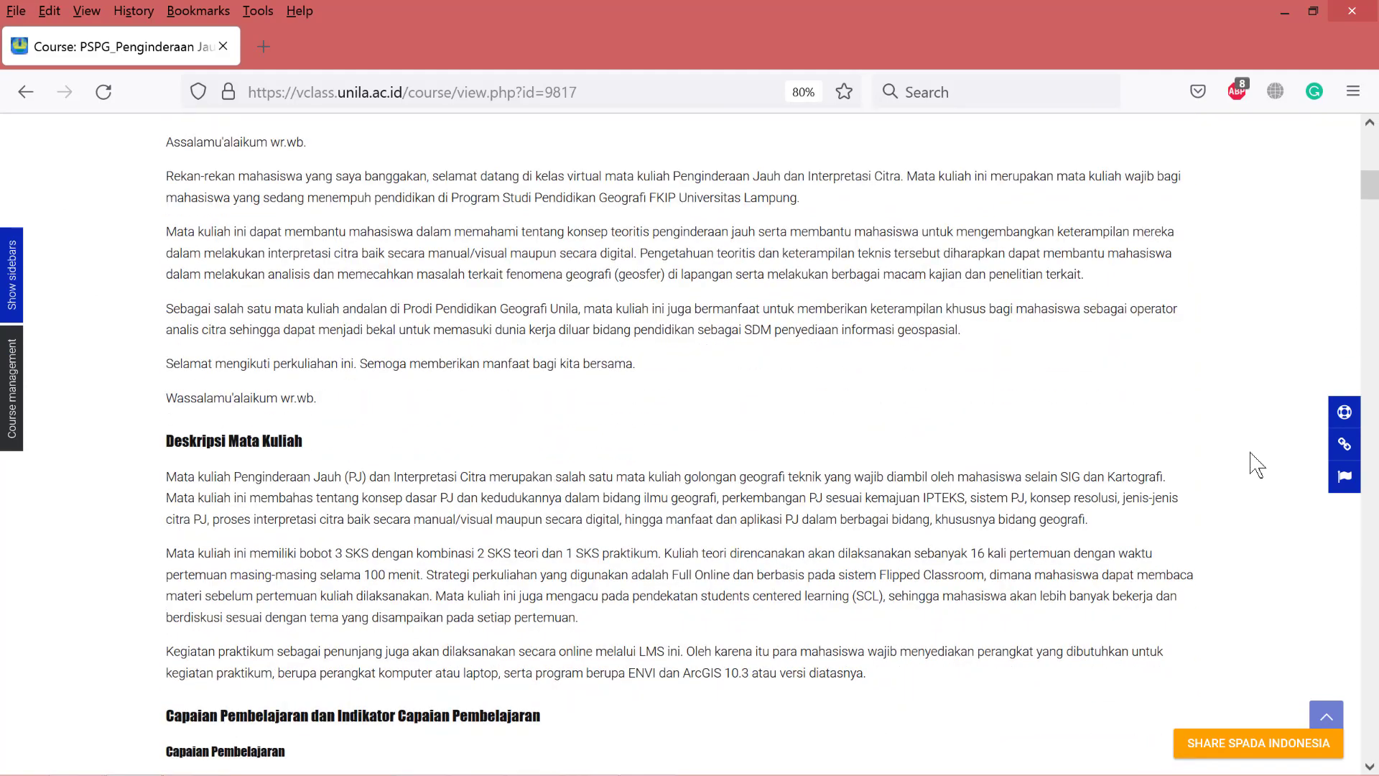
pyautogui.scroll(-9, 1256, 465)
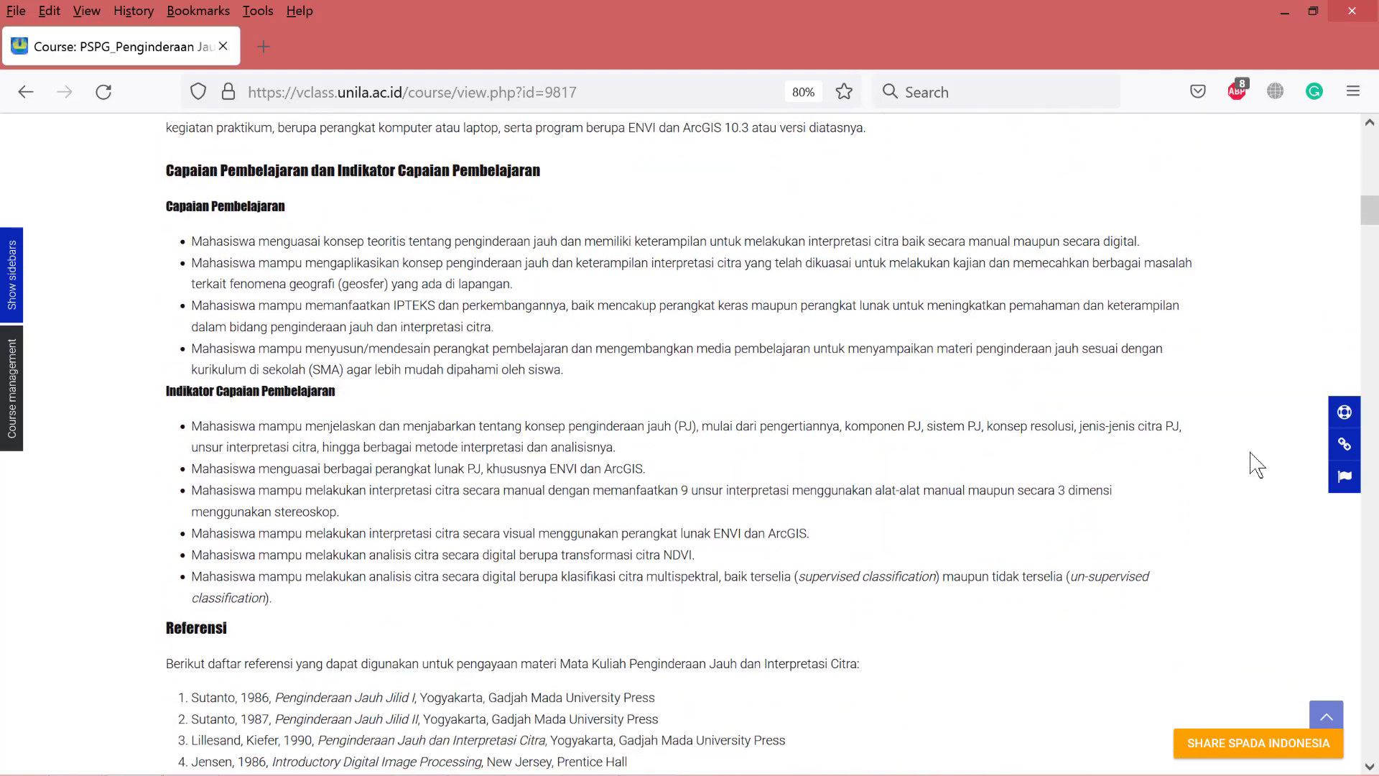
pyautogui.scroll(-4, 1255, 465)
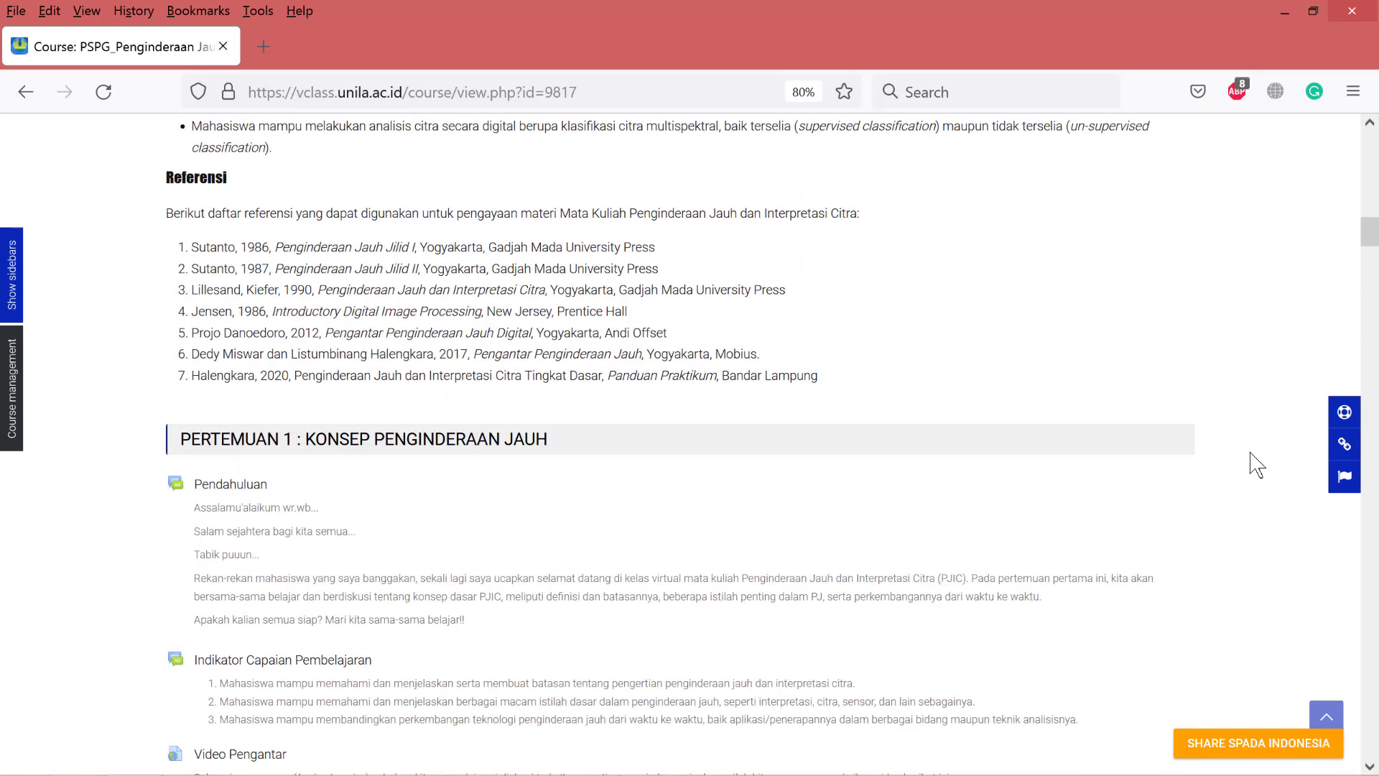
pyautogui.scroll(3, 1255, 465)
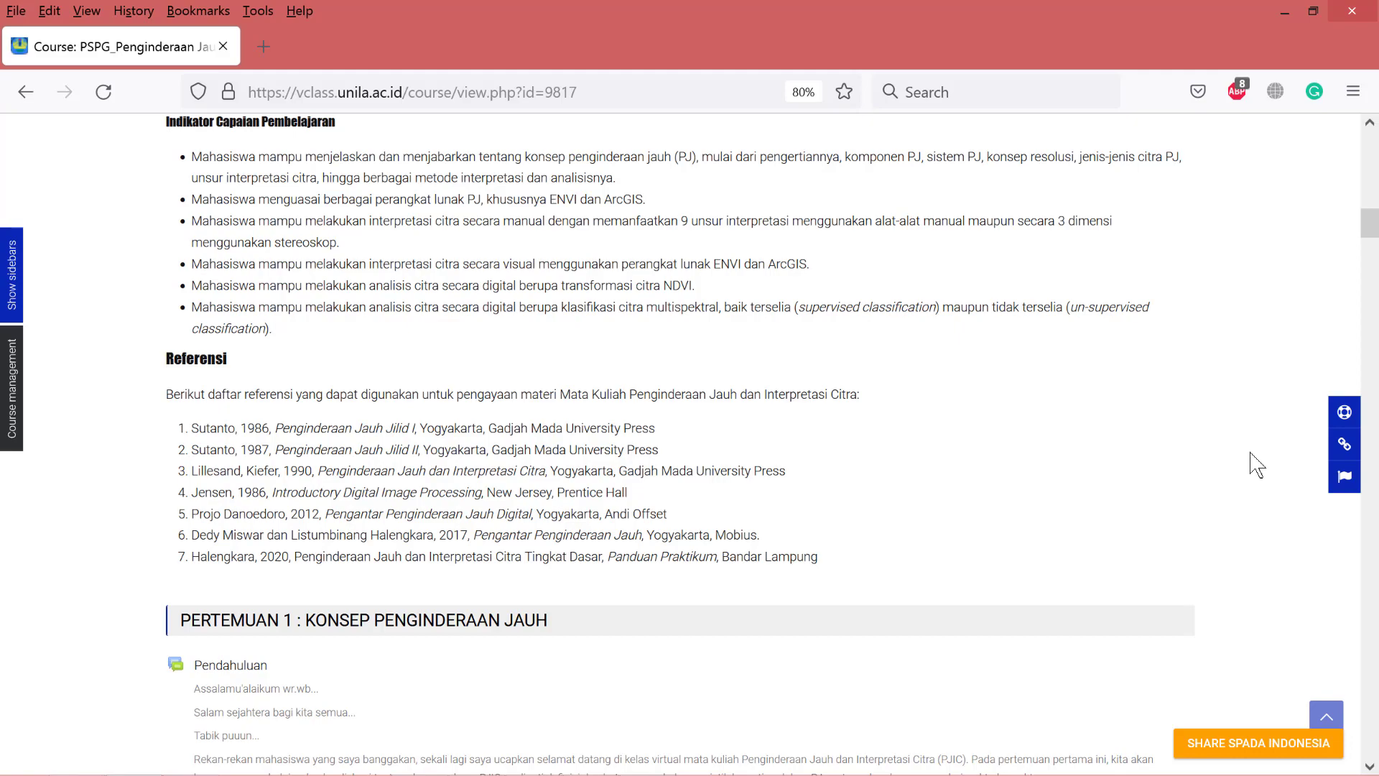
pyautogui.scroll(15, 1256, 464)
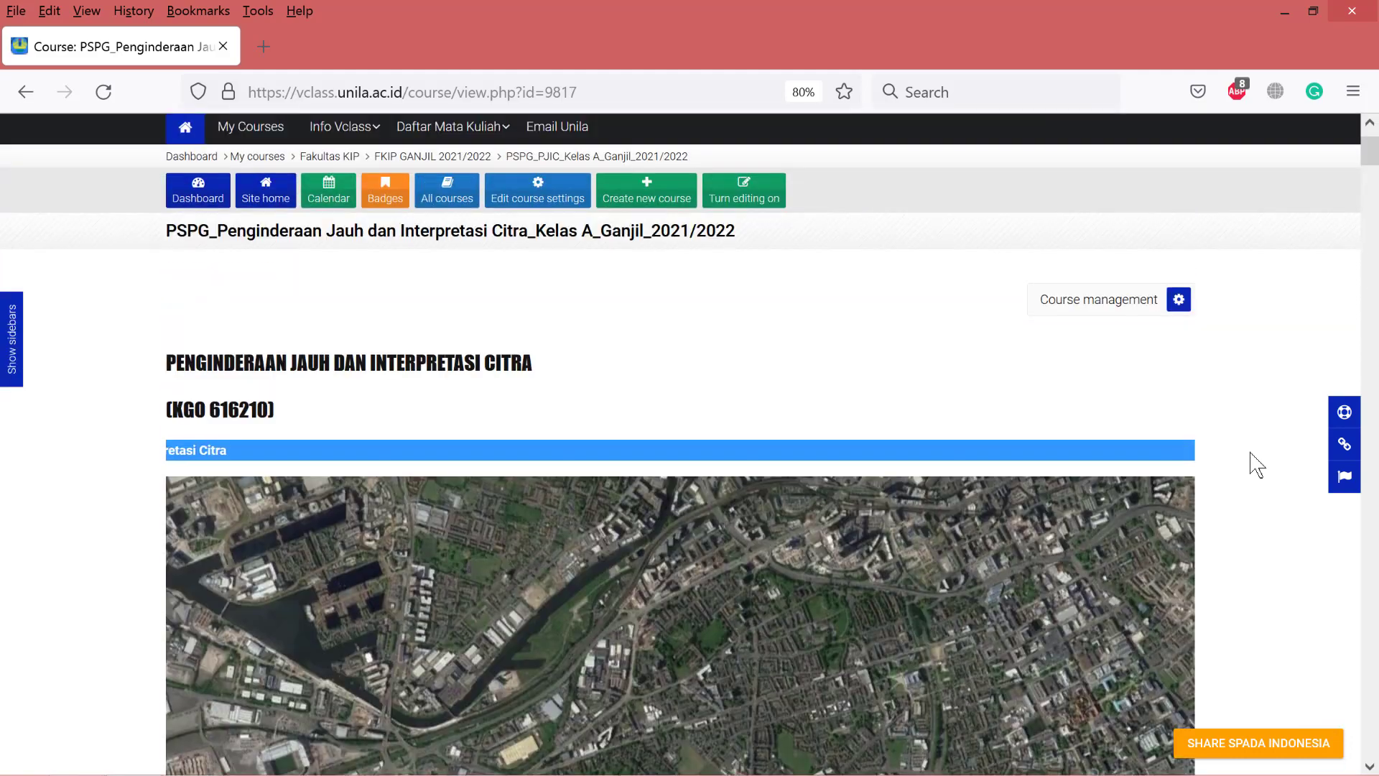
pyautogui.scroll(-15, 1250, 425)
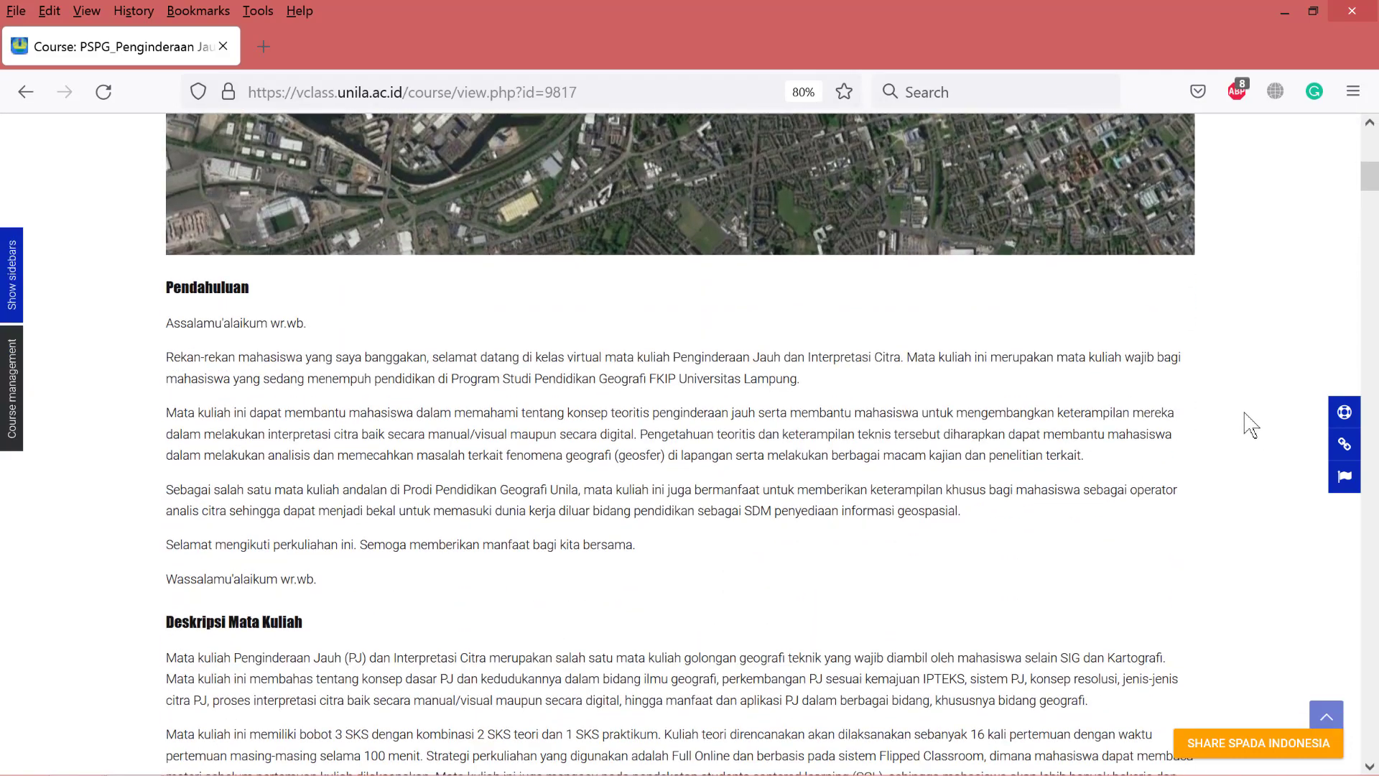
pyautogui.scroll(-3, 1250, 424)
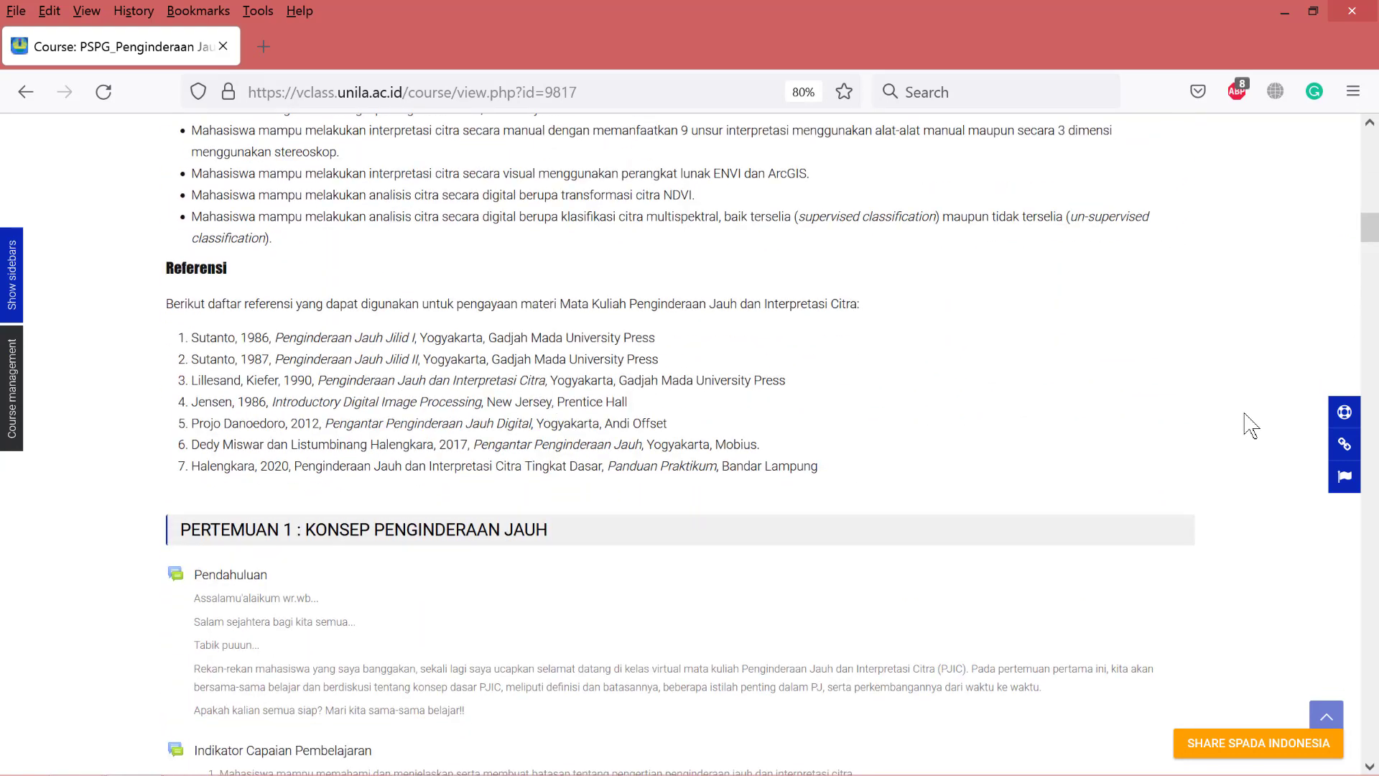
pyautogui.scroll(2, 1250, 425)
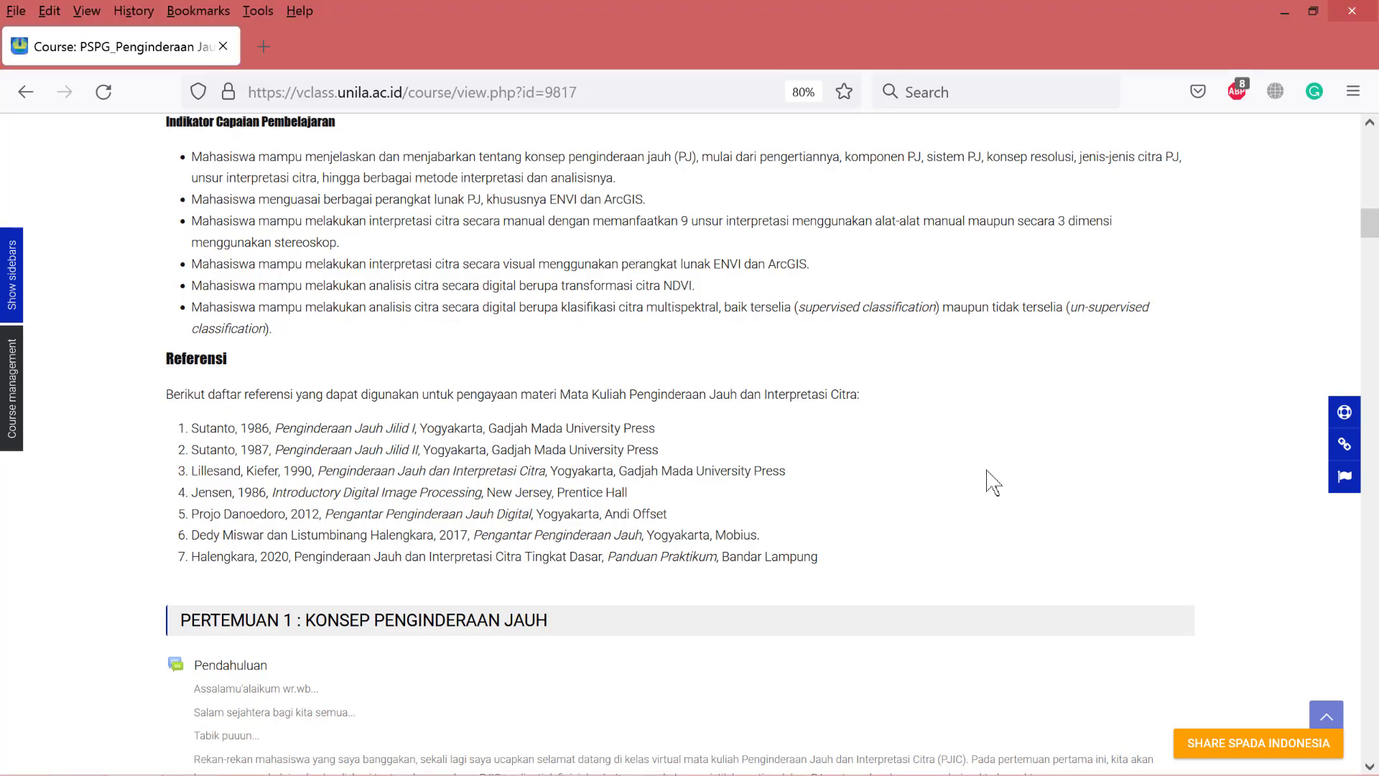
pyautogui.scroll(12, 993, 482)
pyautogui.scroll(20, 988, 474)
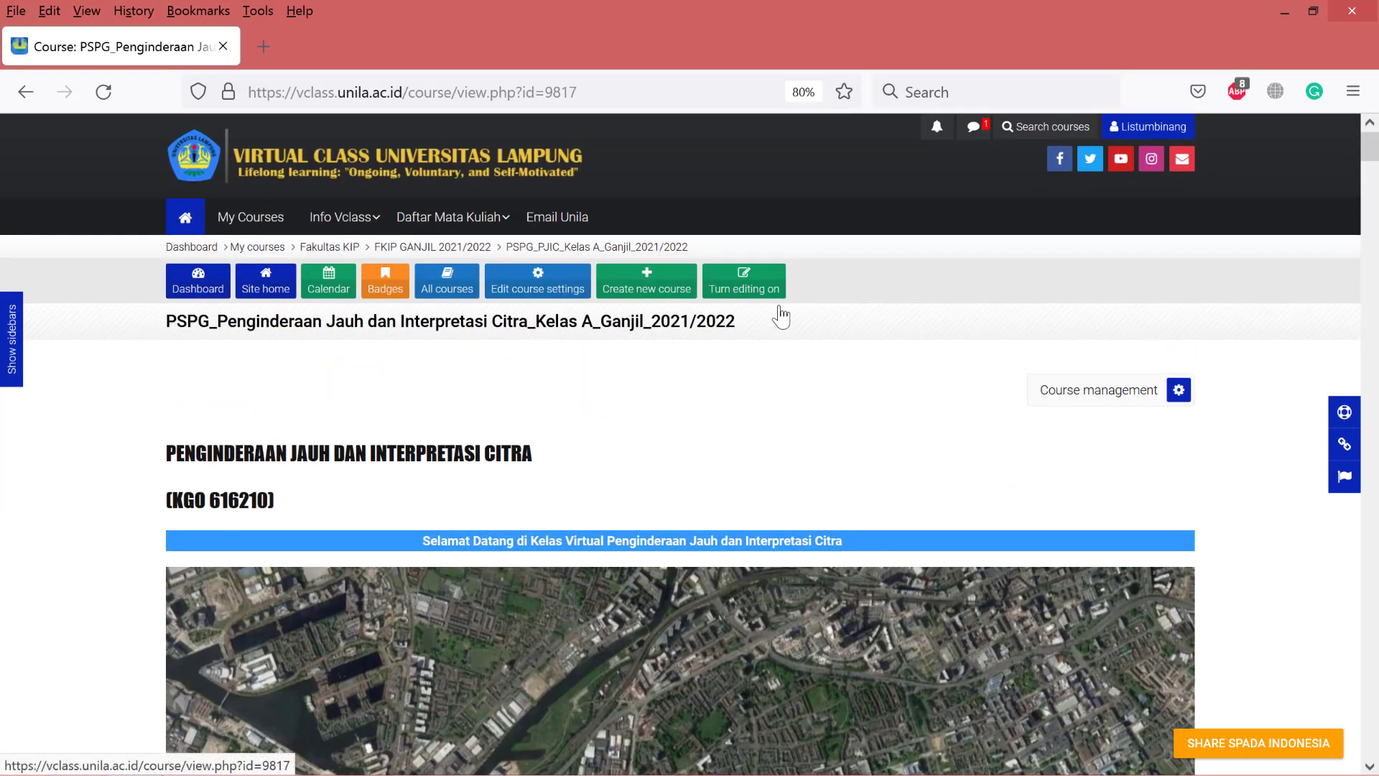
# Turn on course editing and add a new Attendance activity to the general section below the Referensi list.
pyautogui.click(770, 285)
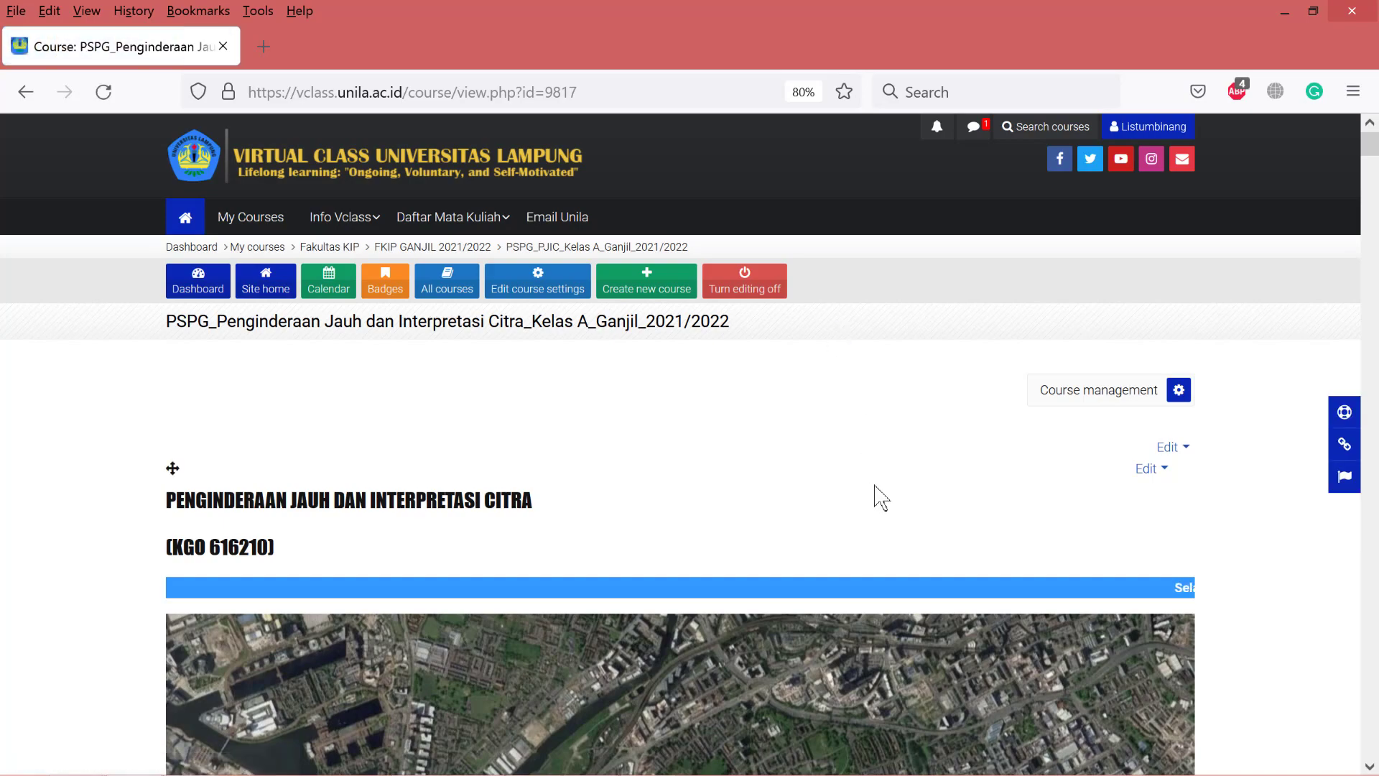
pyautogui.scroll(-3, 877, 493)
pyautogui.scroll(-10, 874, 484)
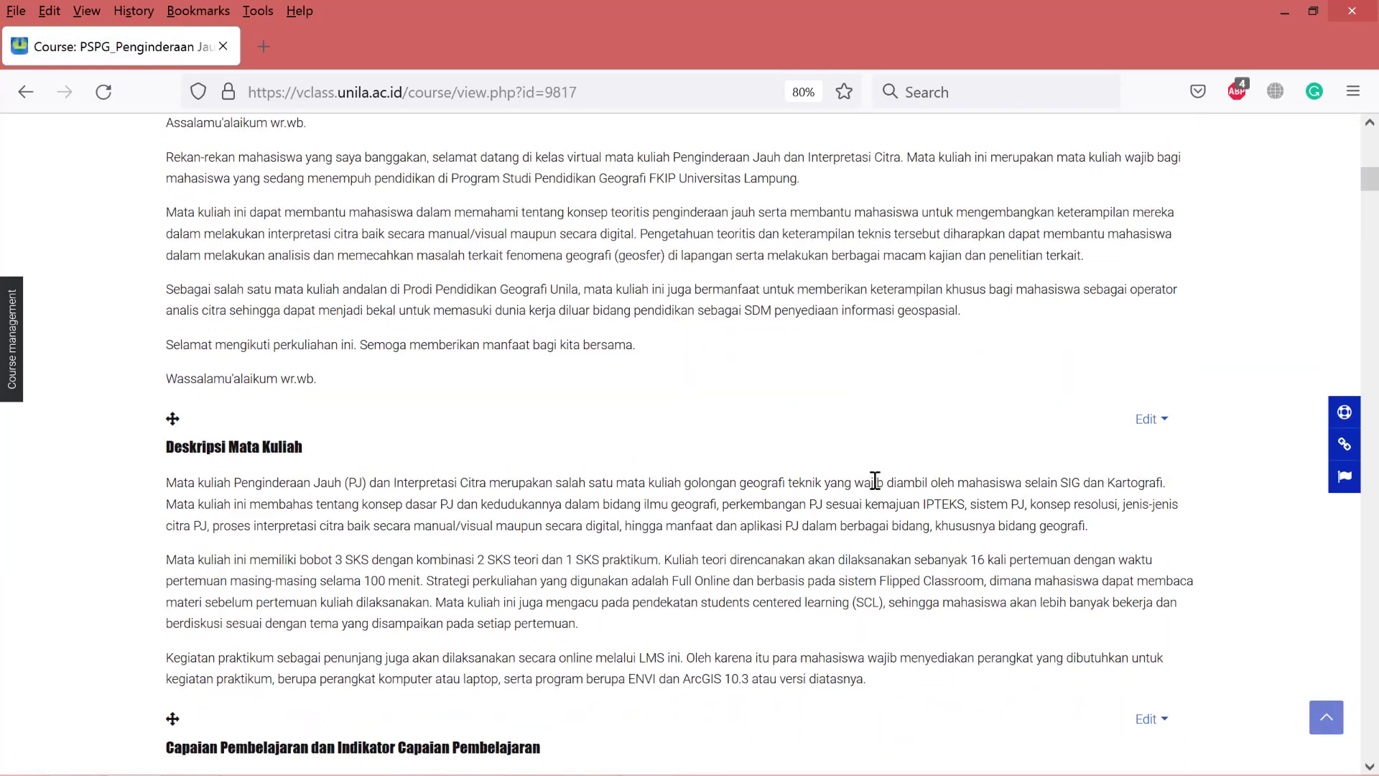
pyautogui.scroll(-8, 876, 485)
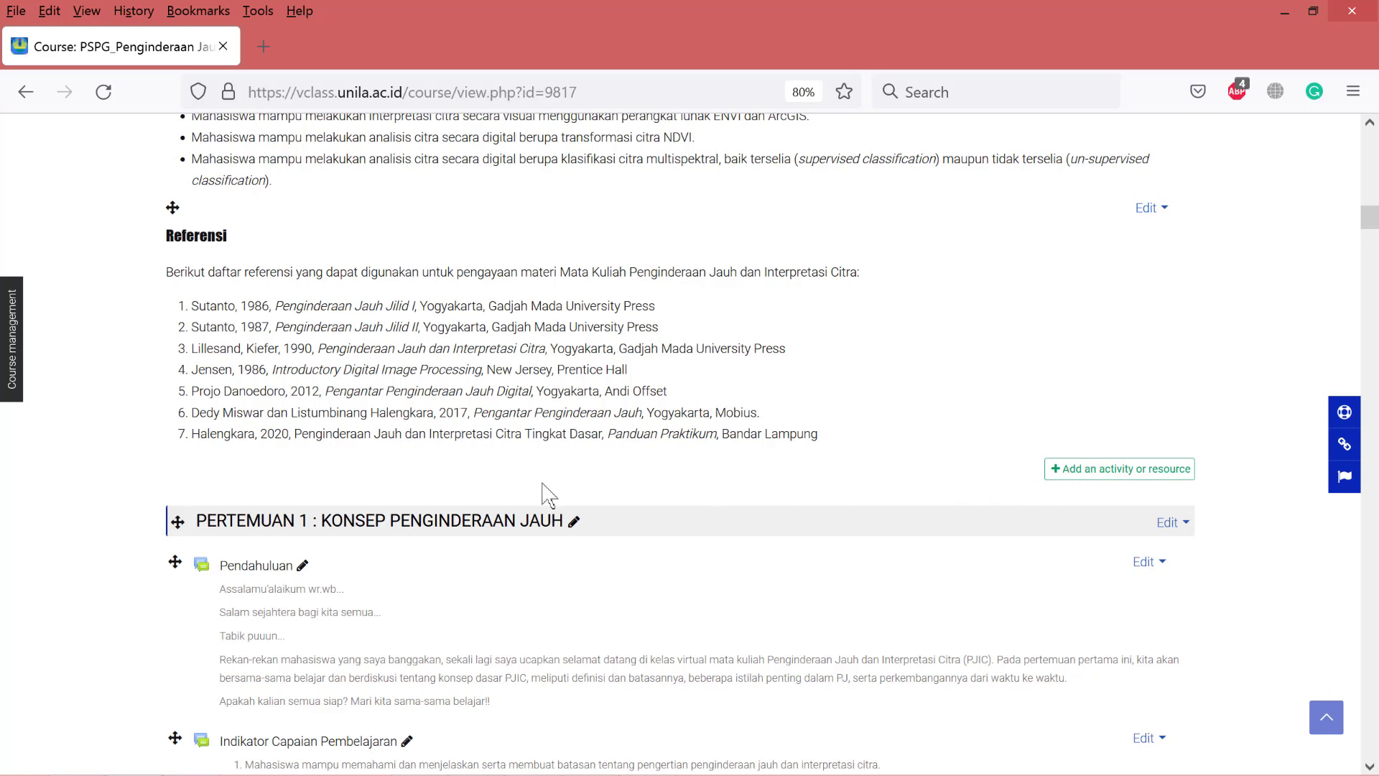
pyautogui.click(1084, 474)
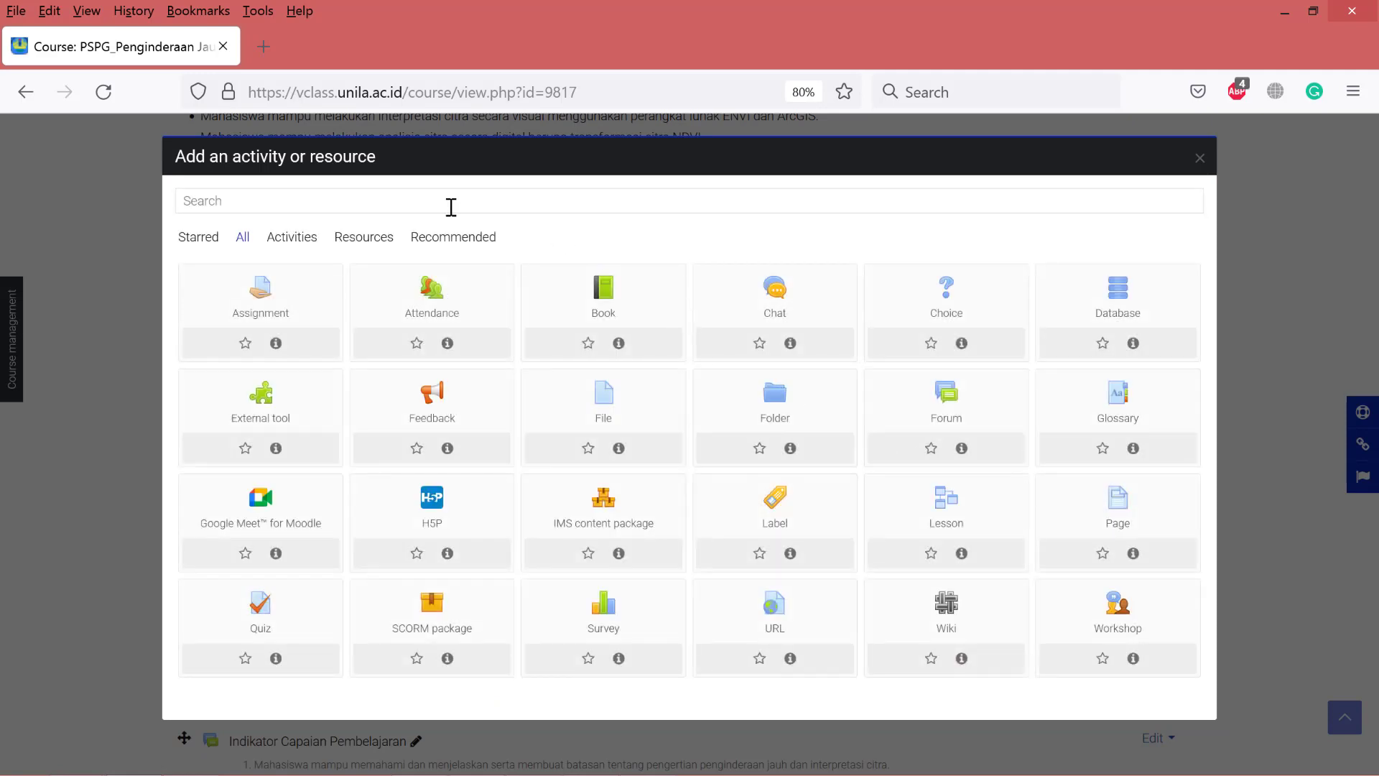
pyautogui.click(458, 305)
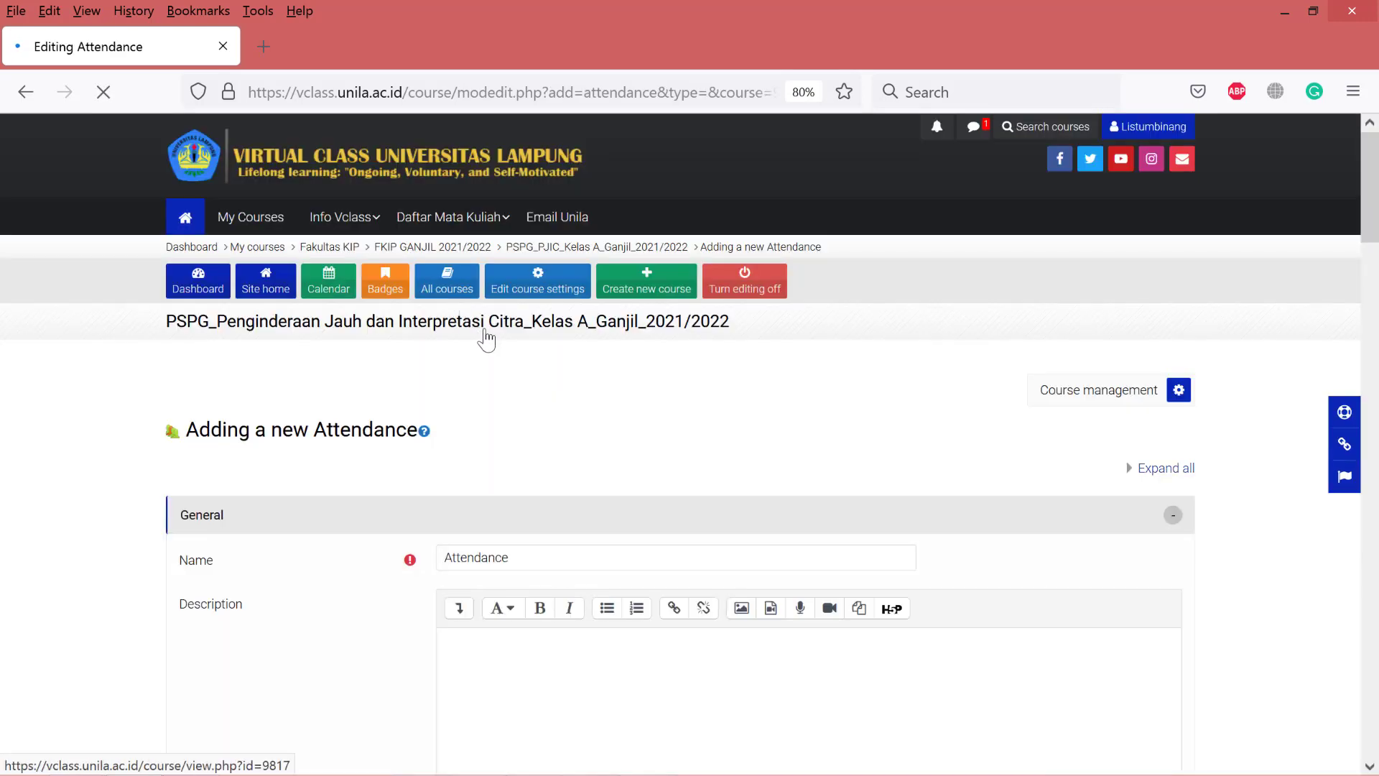
# Name the new attendance activity "Daftar Kehadiran Pertemuan 1 - 16".
pyautogui.scroll(-3, 486, 337)
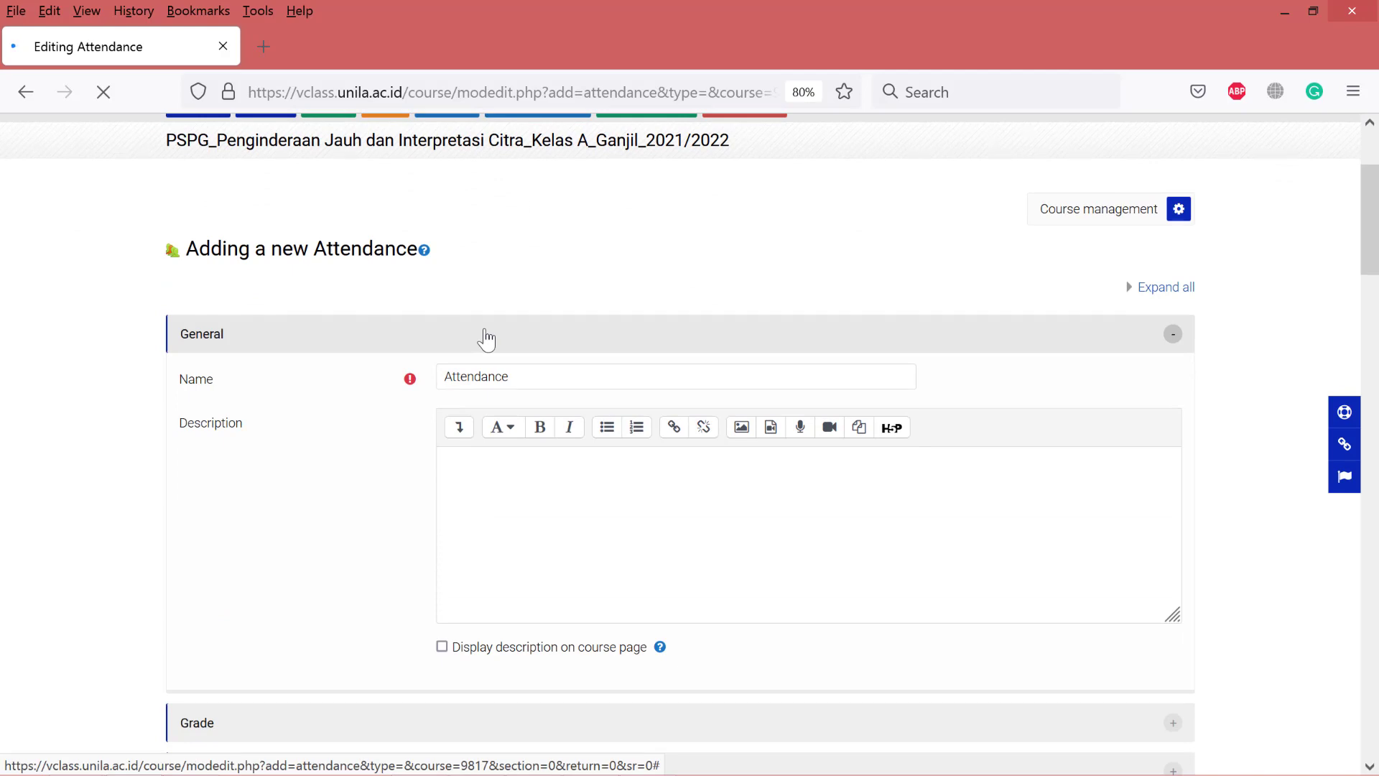
pyautogui.scroll(-3, 487, 338)
pyautogui.scroll(3, 480, 337)
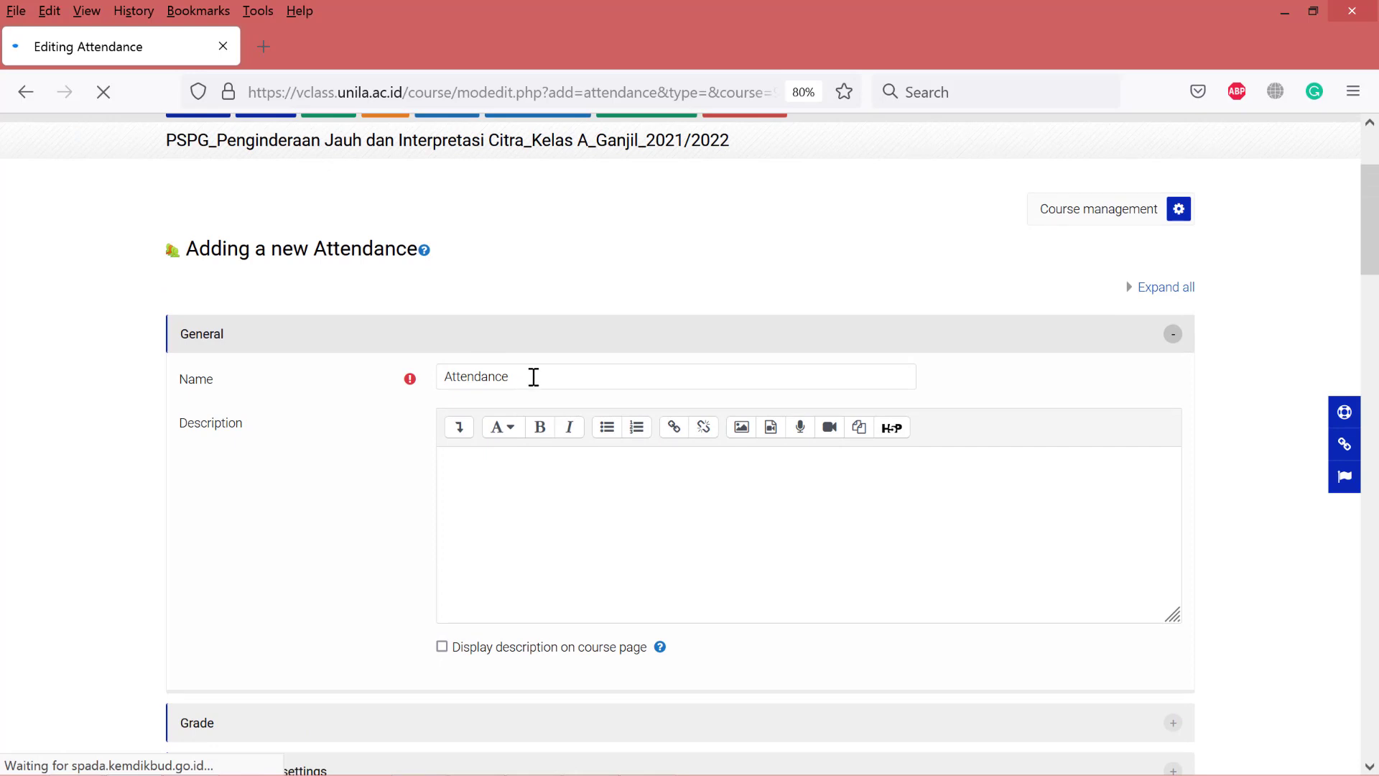
pyautogui.moveTo(542, 376); pyautogui.dragTo(262, 354)
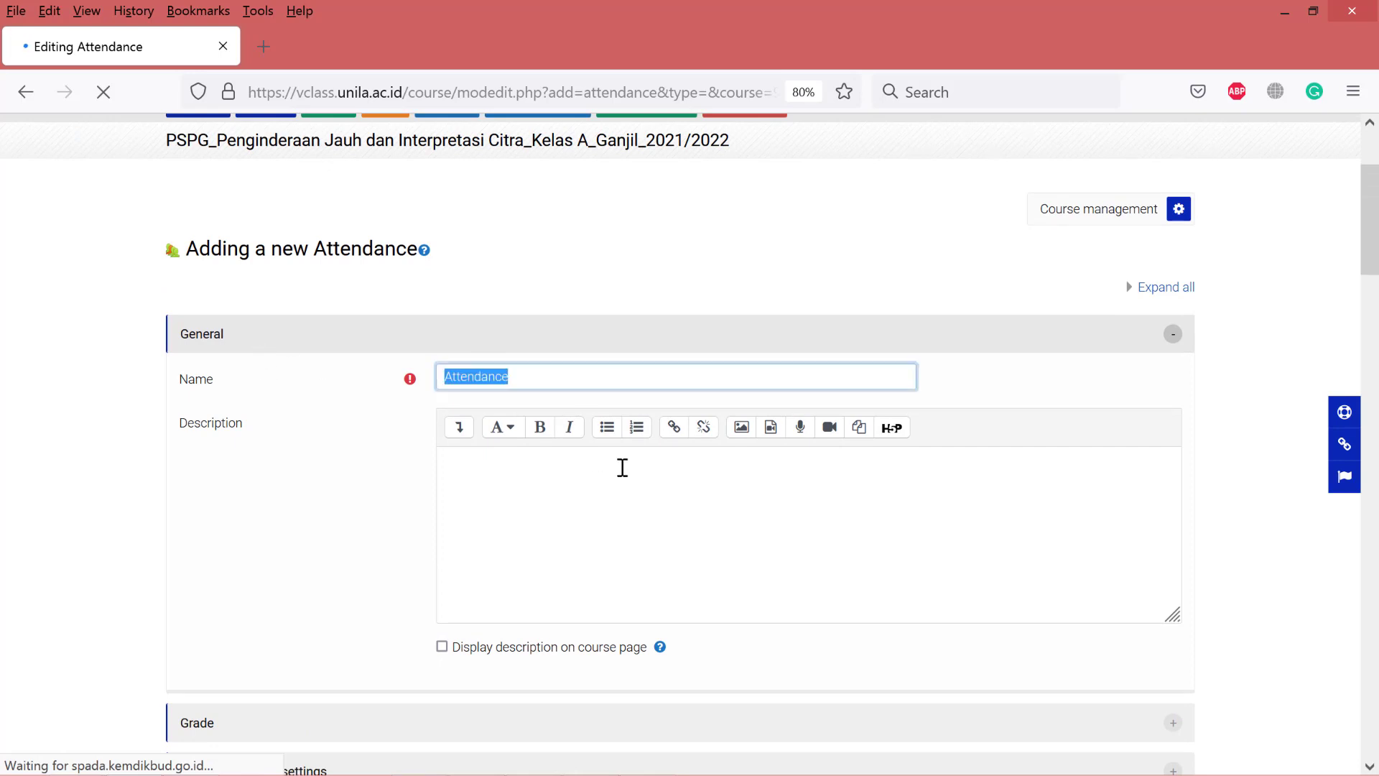
pyautogui.write('dafta')
pyautogui.hotkey('ctrl', 'a')
pyautogui.press('BackSpace')
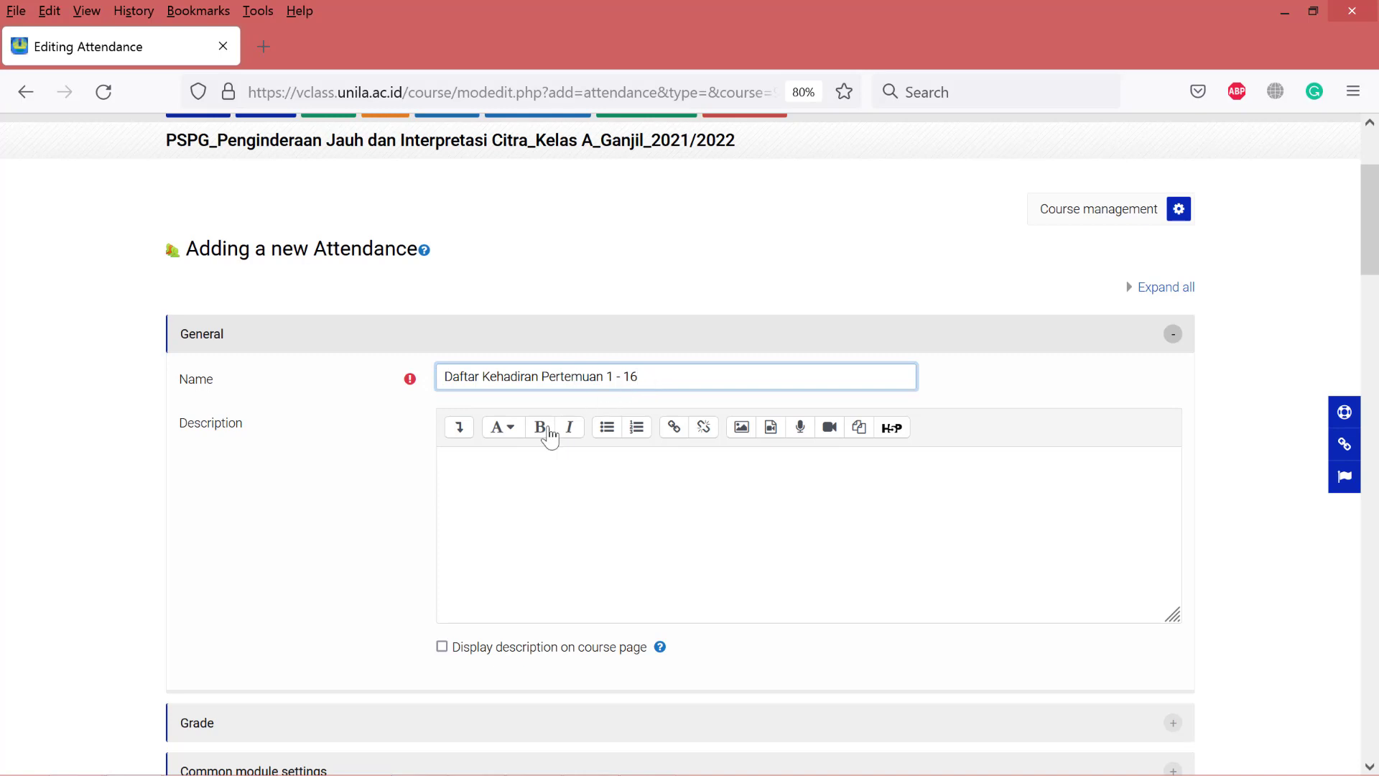
# Enter the description "Silakan mengisi daftar hadir di bagian ini." and have it displayed on the course page.
pyautogui.click(555, 484)
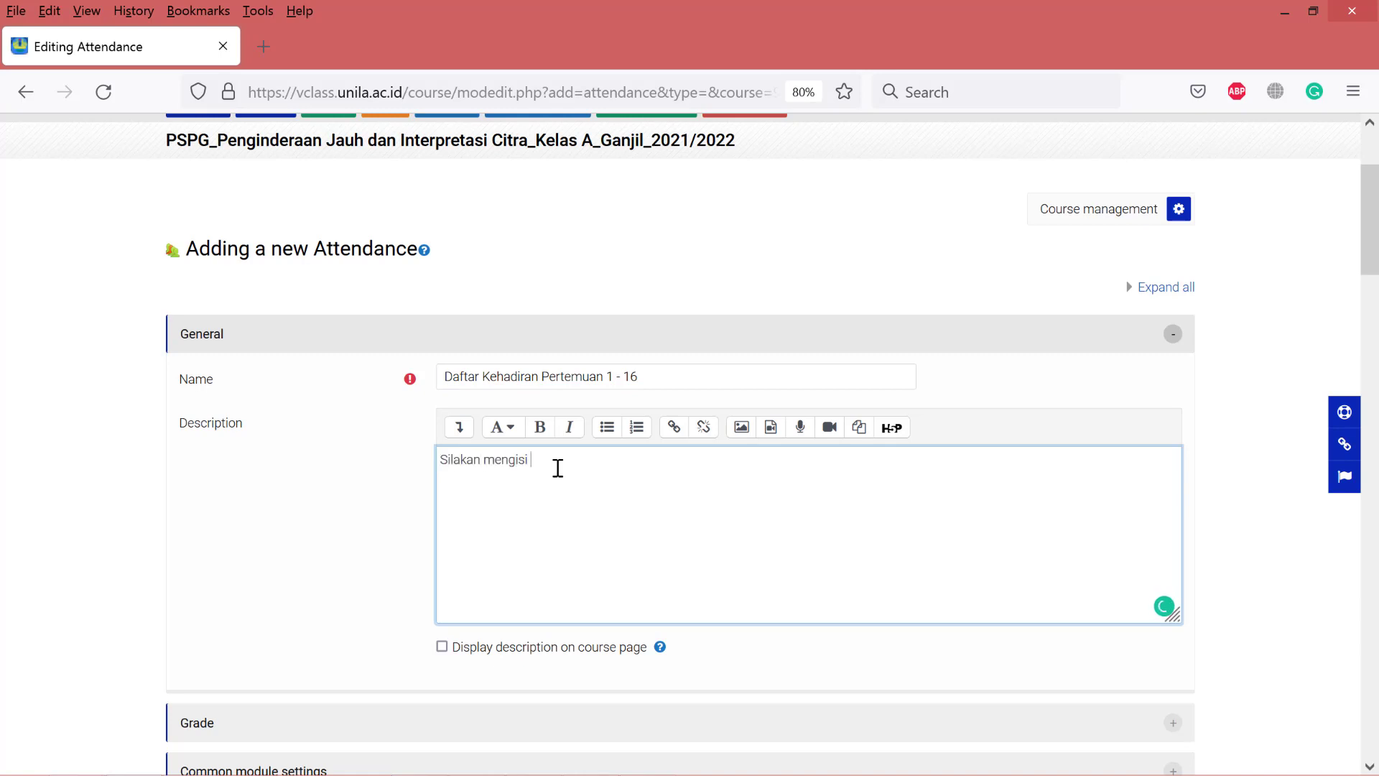
pyautogui.write('hadir di bagian ini.')
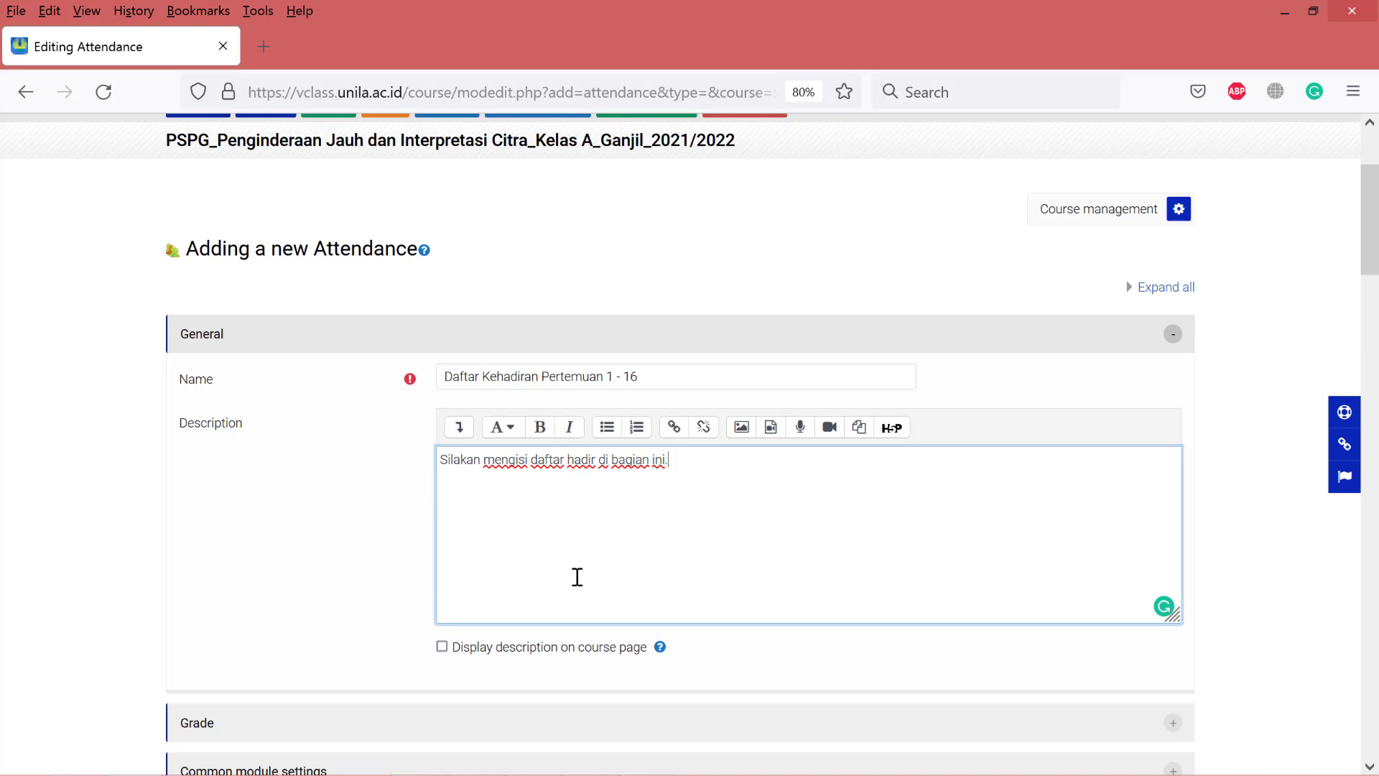
pyautogui.scroll(-3, 634, 512)
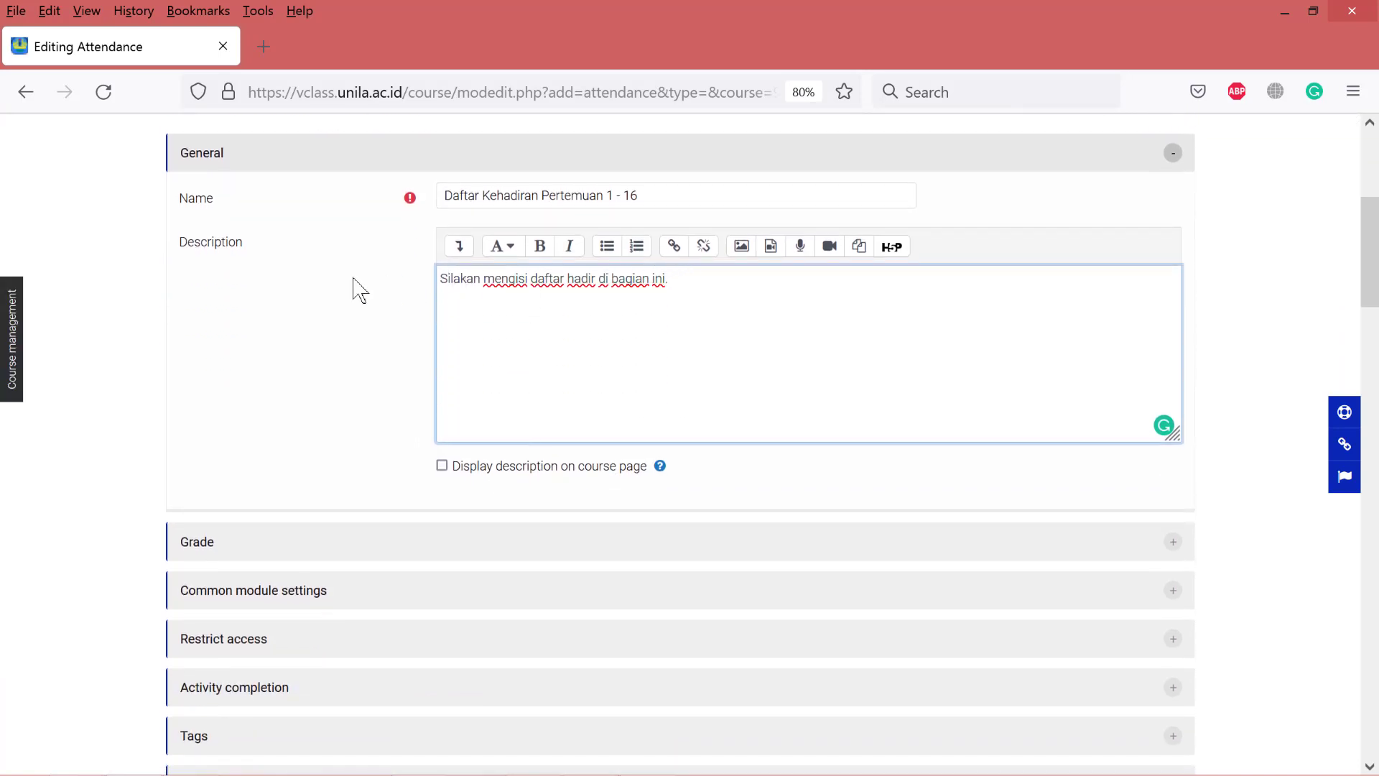
pyautogui.click(442, 466)
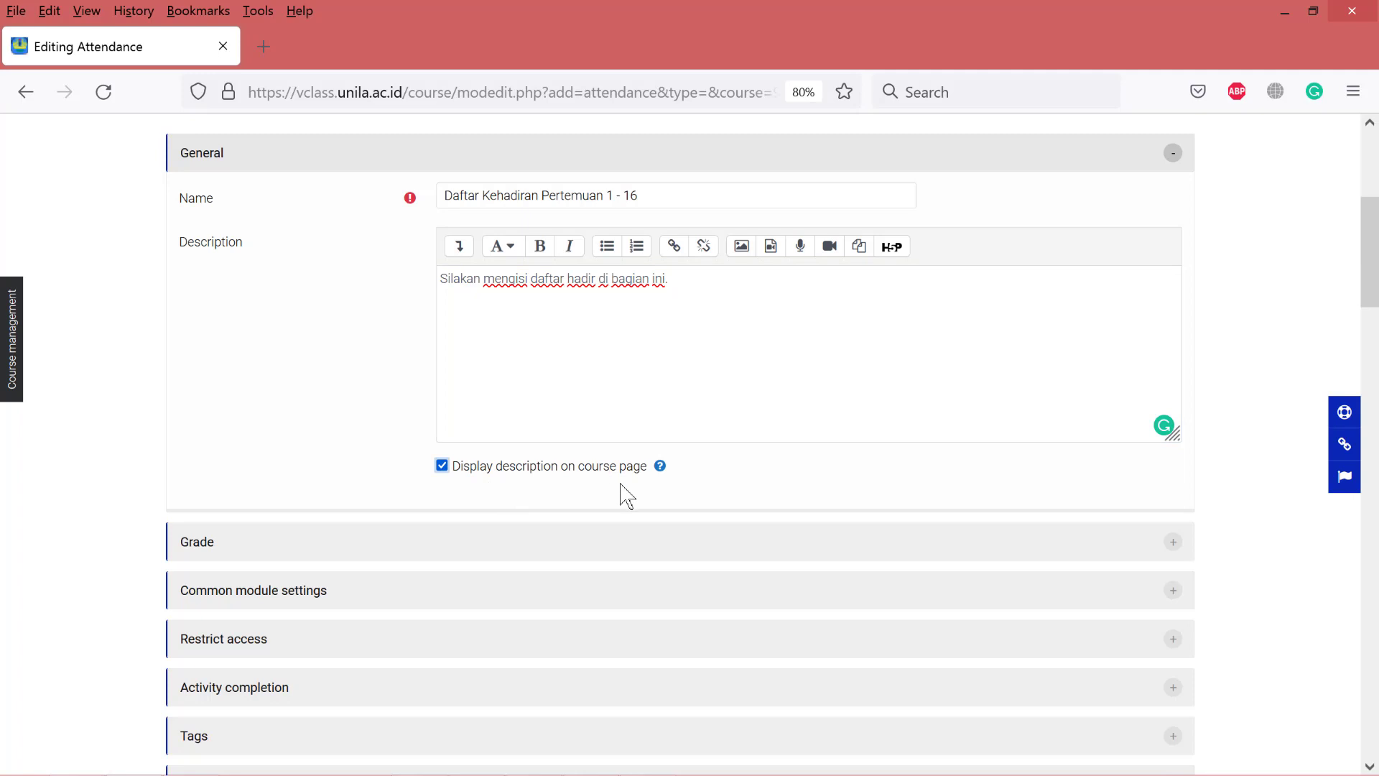
# Check the attendance activity's settings, then save it and return to the course.
pyautogui.scroll(-2, 629, 490)
pyautogui.scroll(-2, 793, 380)
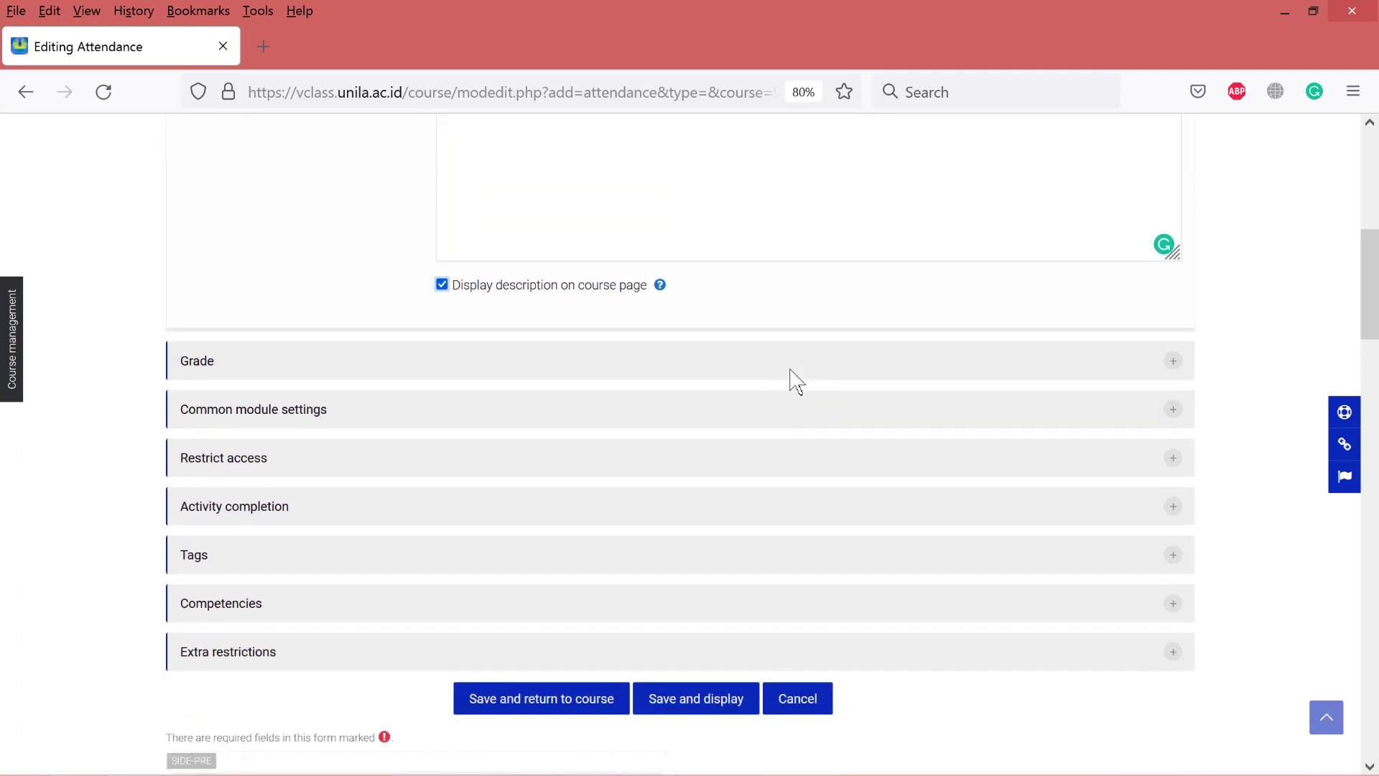
pyautogui.scroll(4, 794, 381)
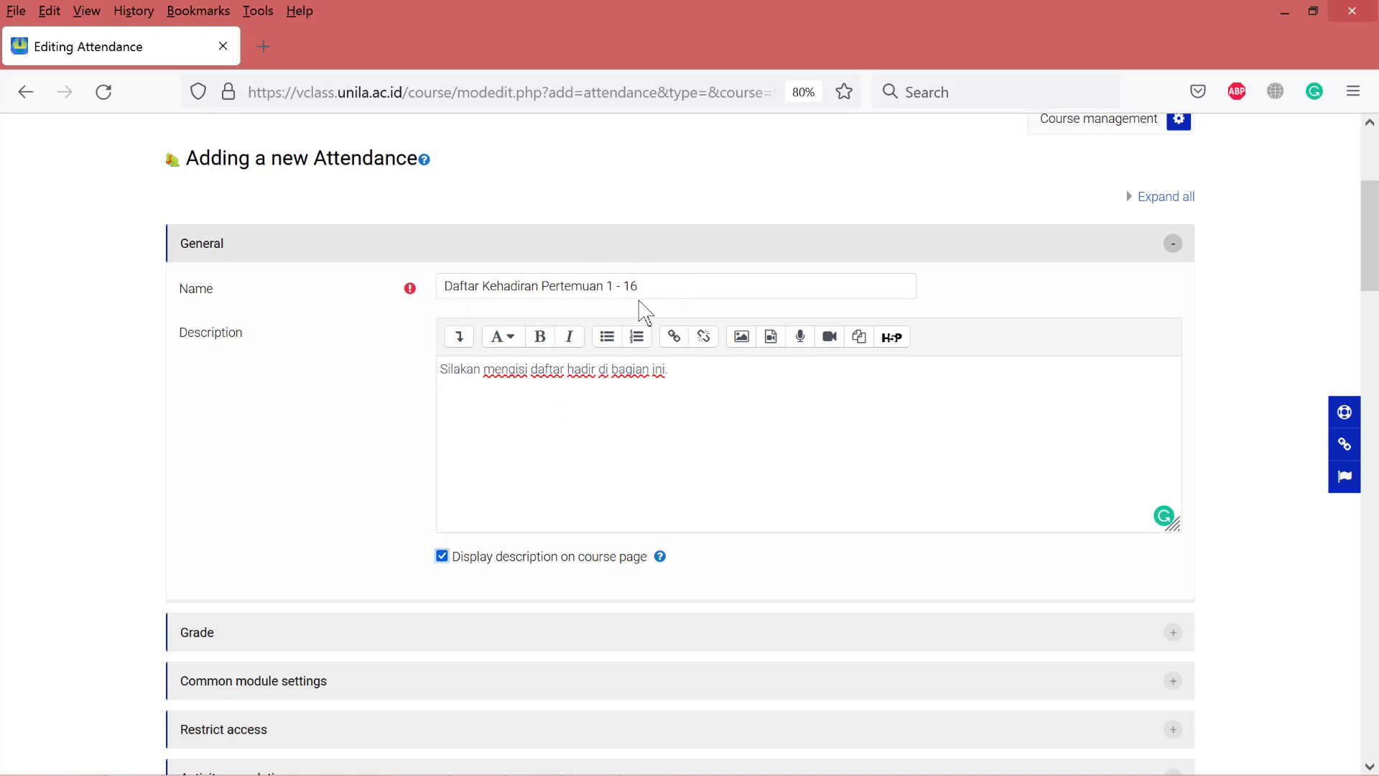
pyautogui.scroll(-8, 529, 414)
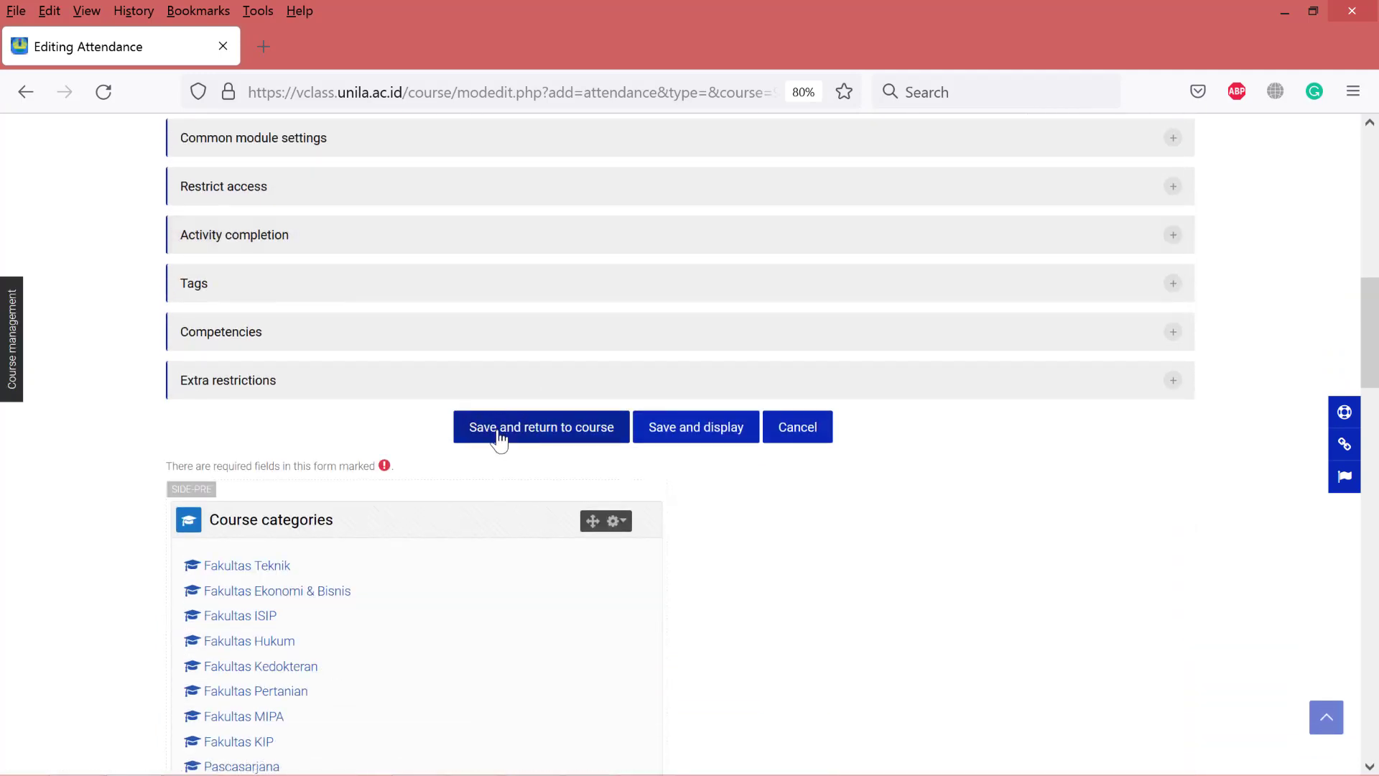
pyautogui.click(546, 436)
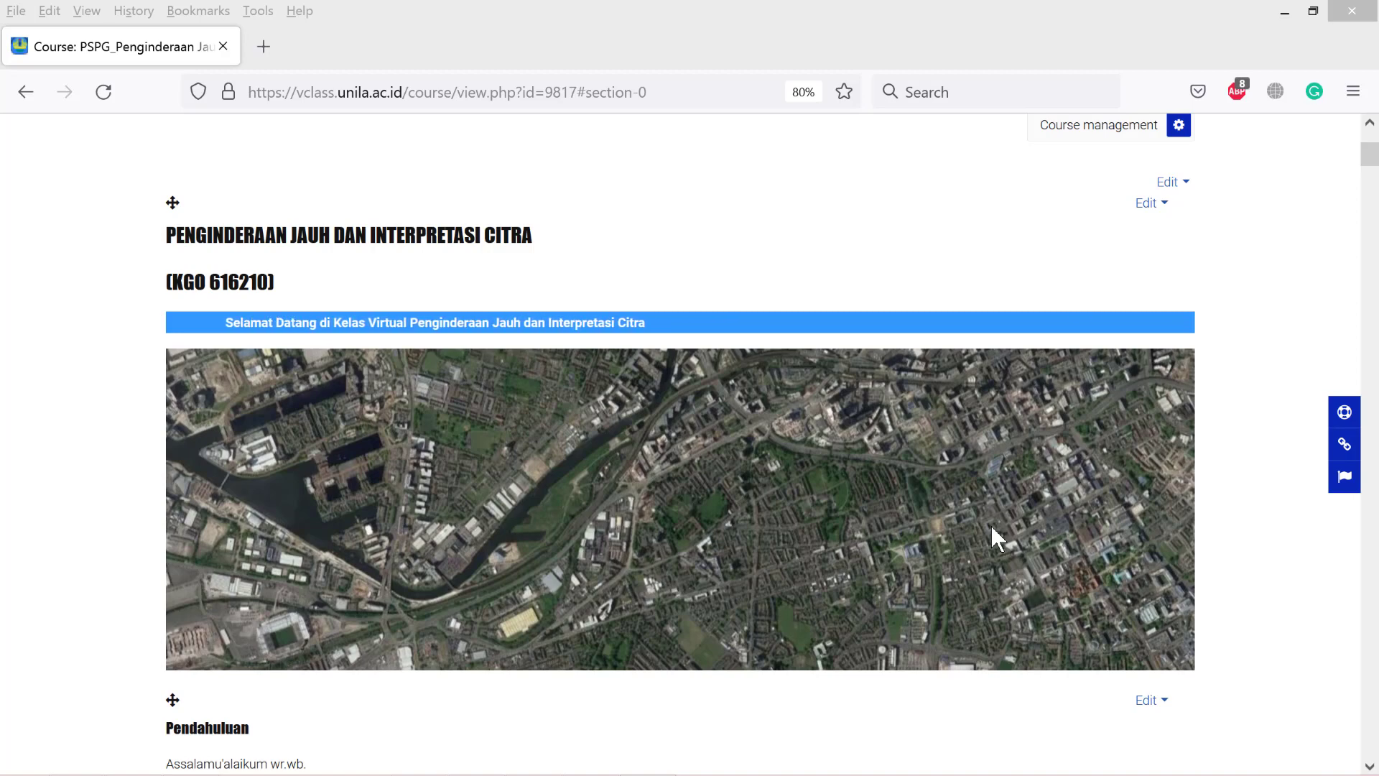
# Open the Daftar Kehadiran Pertemuan 1 - 16 activity below the references and bring up its form for adding a session.
pyautogui.click(1194, 238)
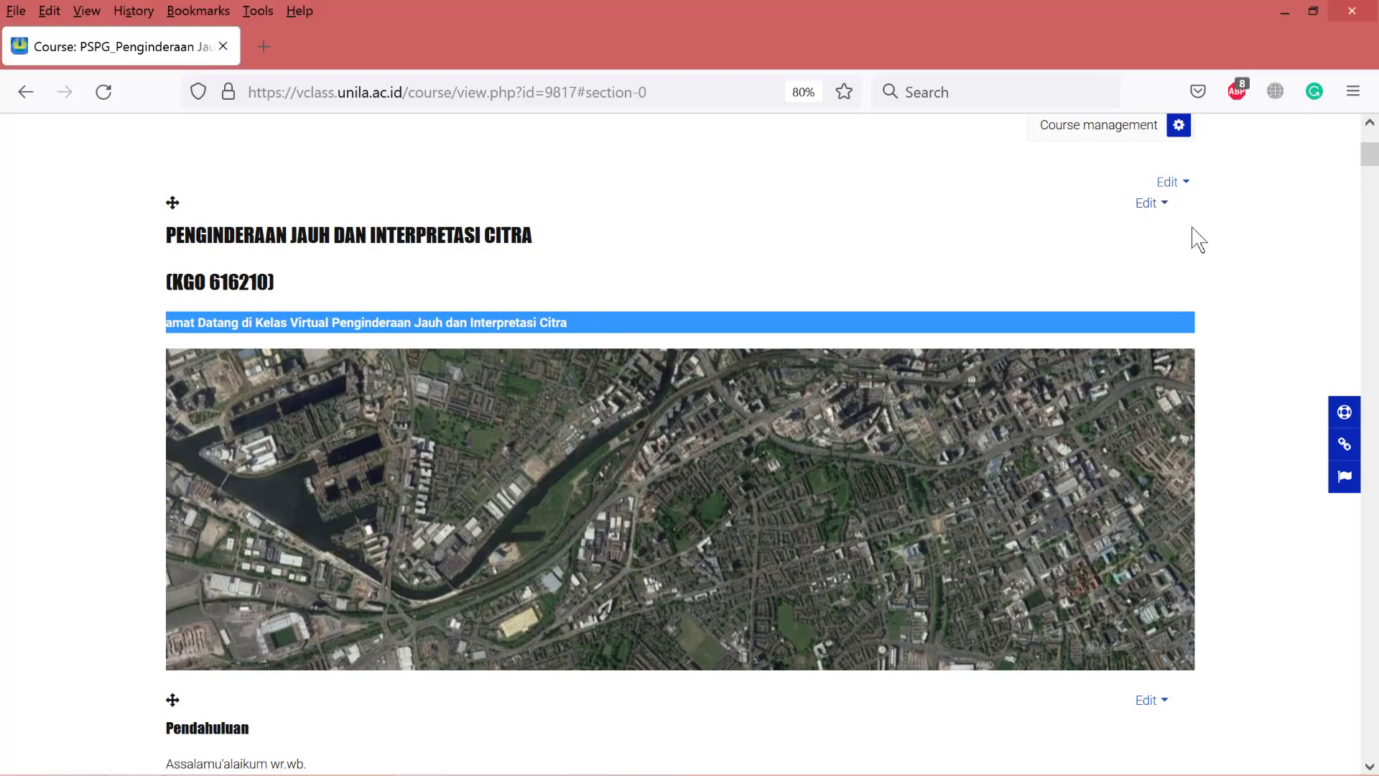
pyautogui.scroll(-5, 1034, 258)
pyautogui.scroll(-7, 1027, 266)
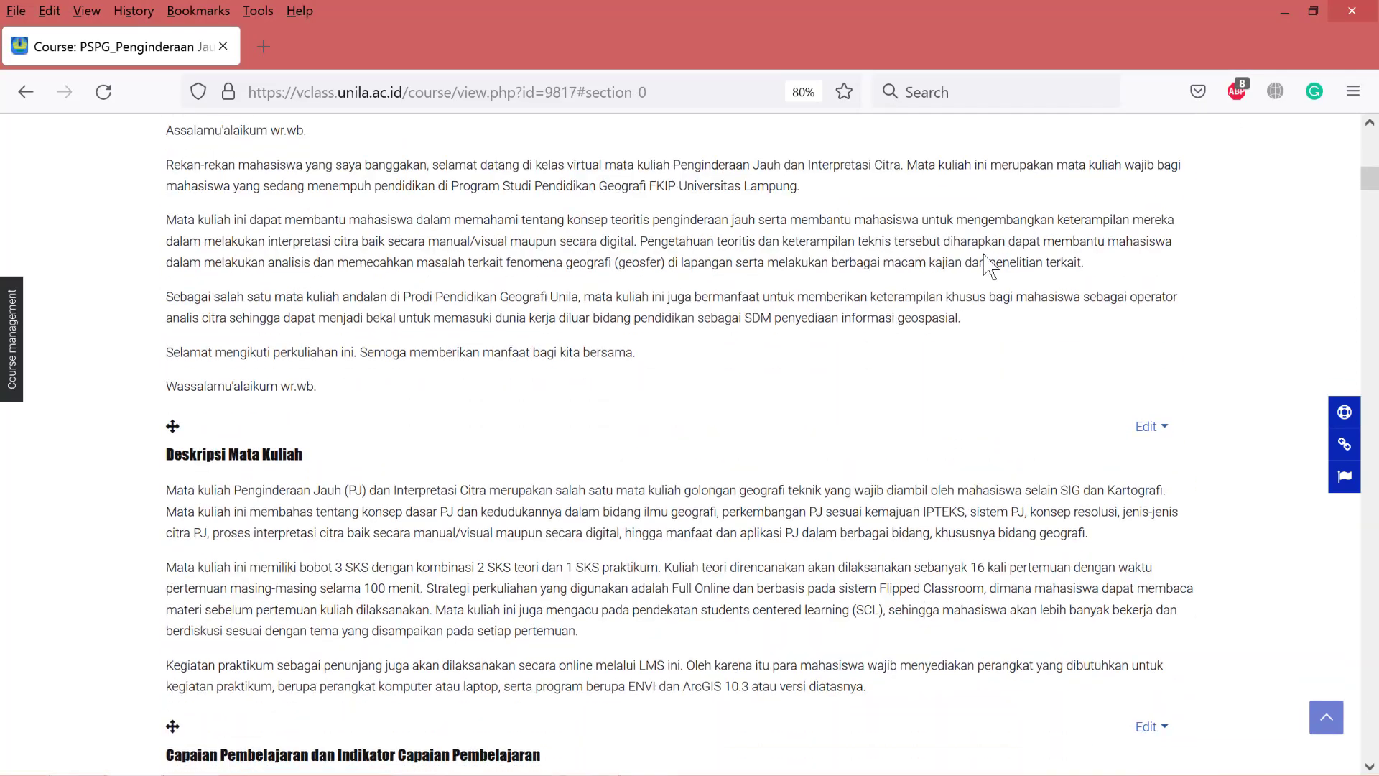
pyautogui.scroll(-10, 829, 273)
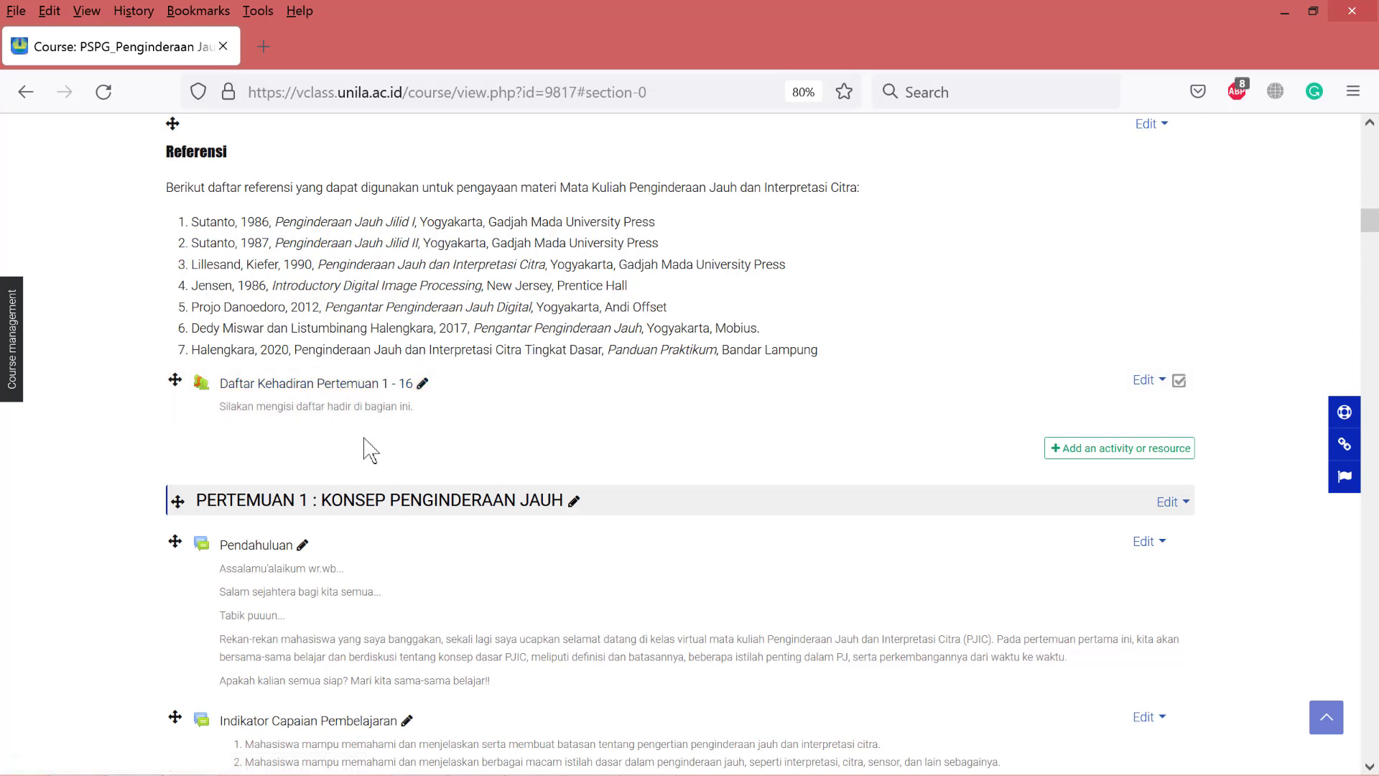
pyautogui.click(294, 388)
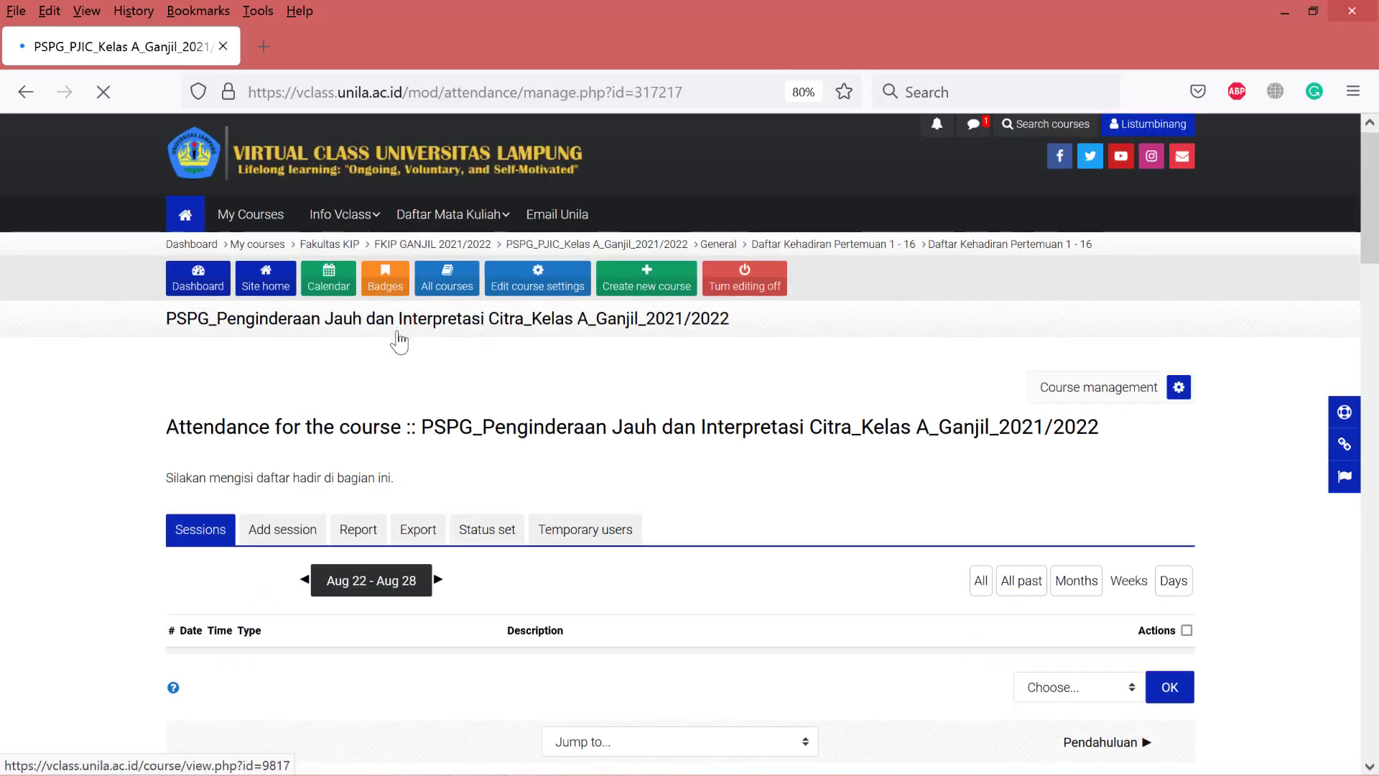
pyautogui.scroll(-2, 399, 341)
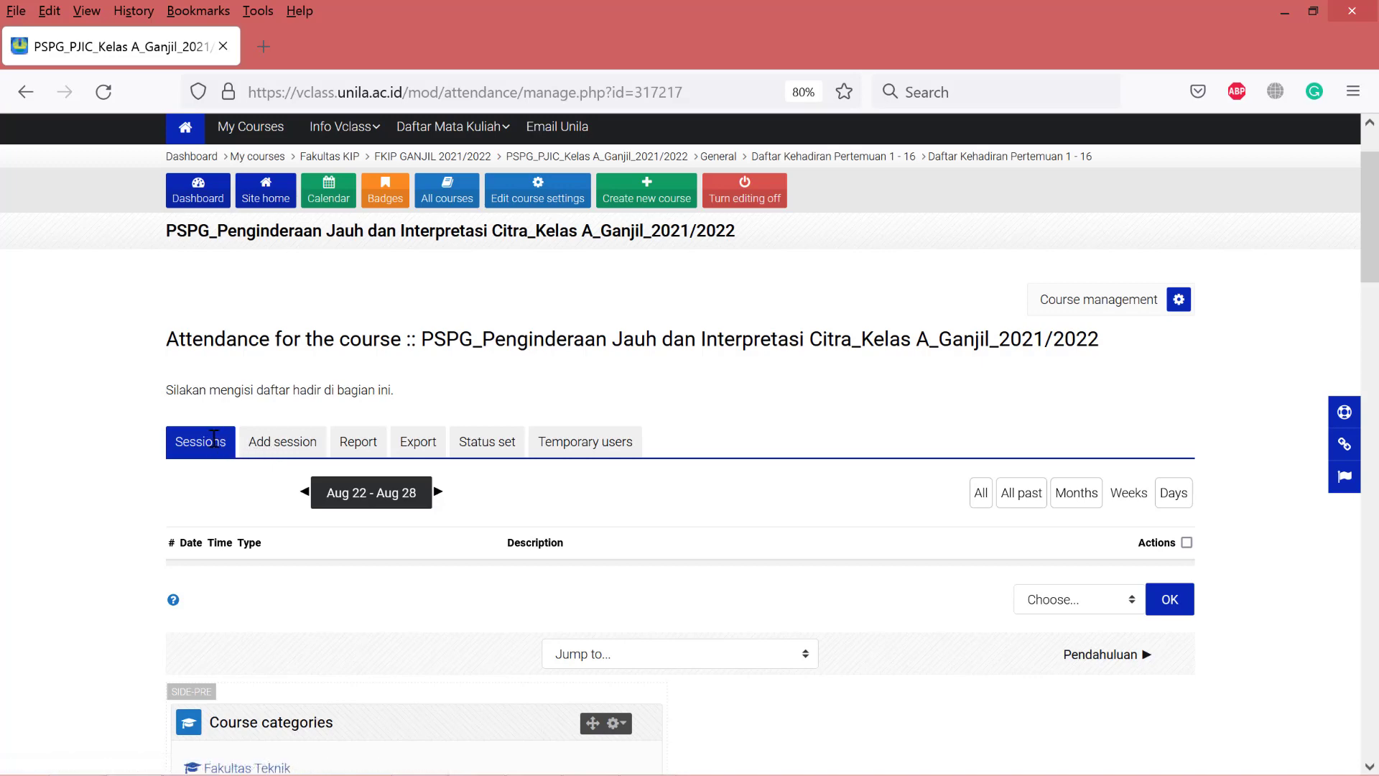
pyautogui.click(294, 447)
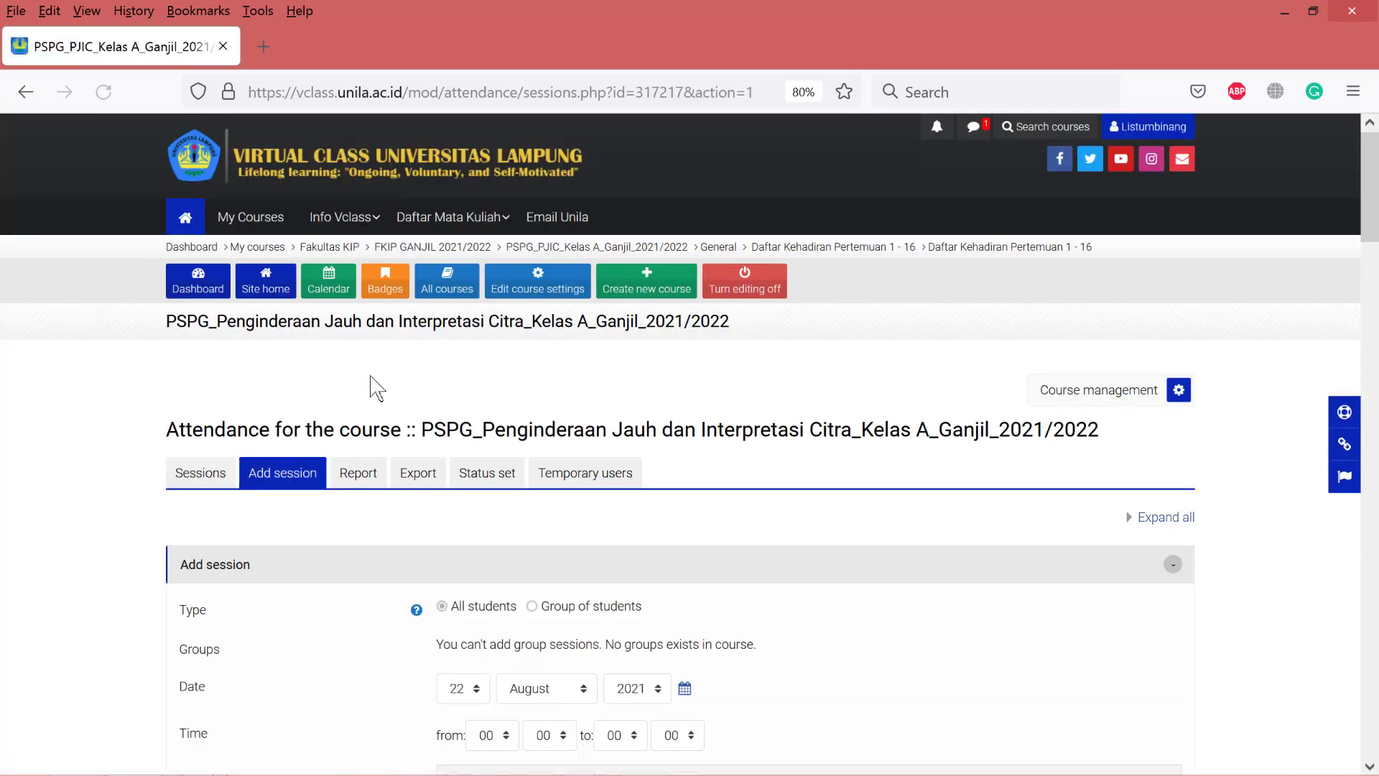
pyautogui.scroll(-5, 378, 388)
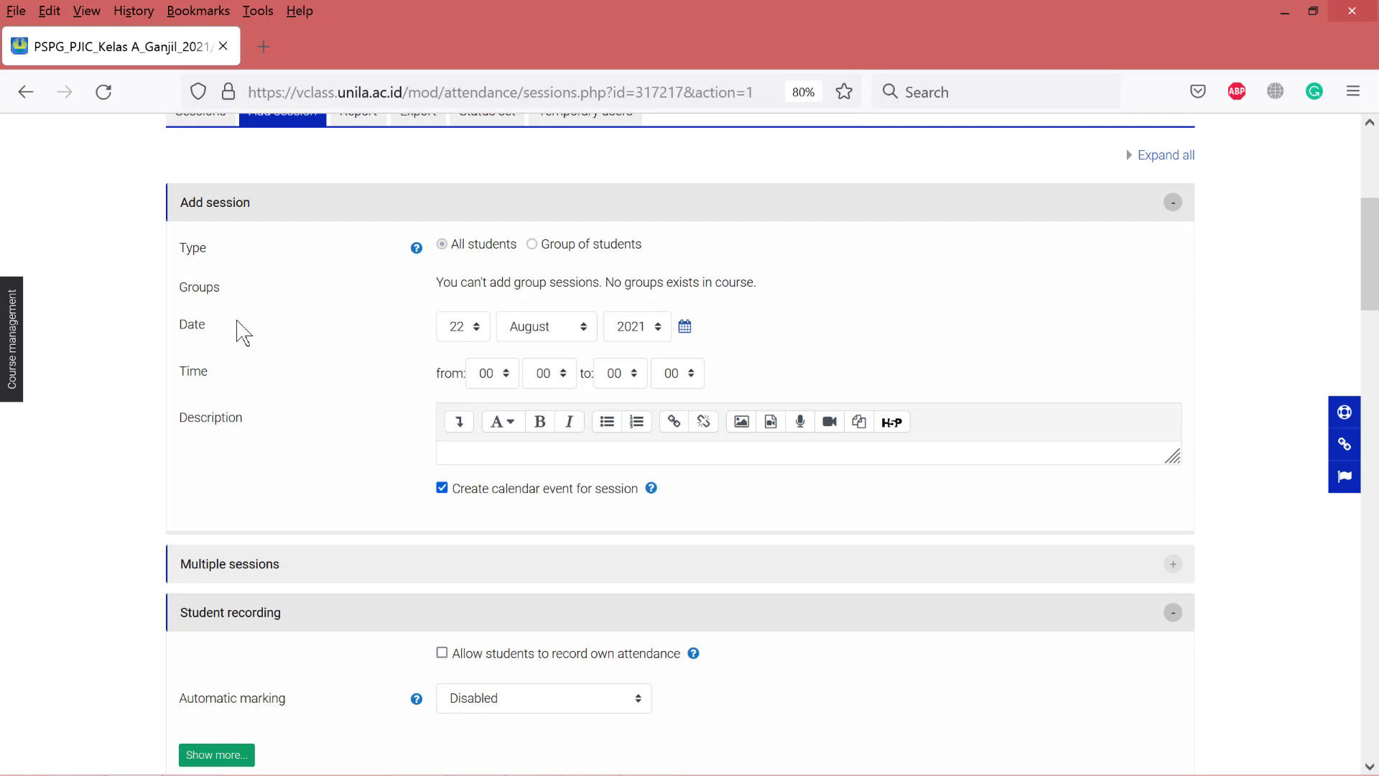
# Schedule the attendance session for 23 August 2021, from 13:00 to 14:50.
pyautogui.click(480, 332)
pyautogui.scroll(-2, 480, 502)
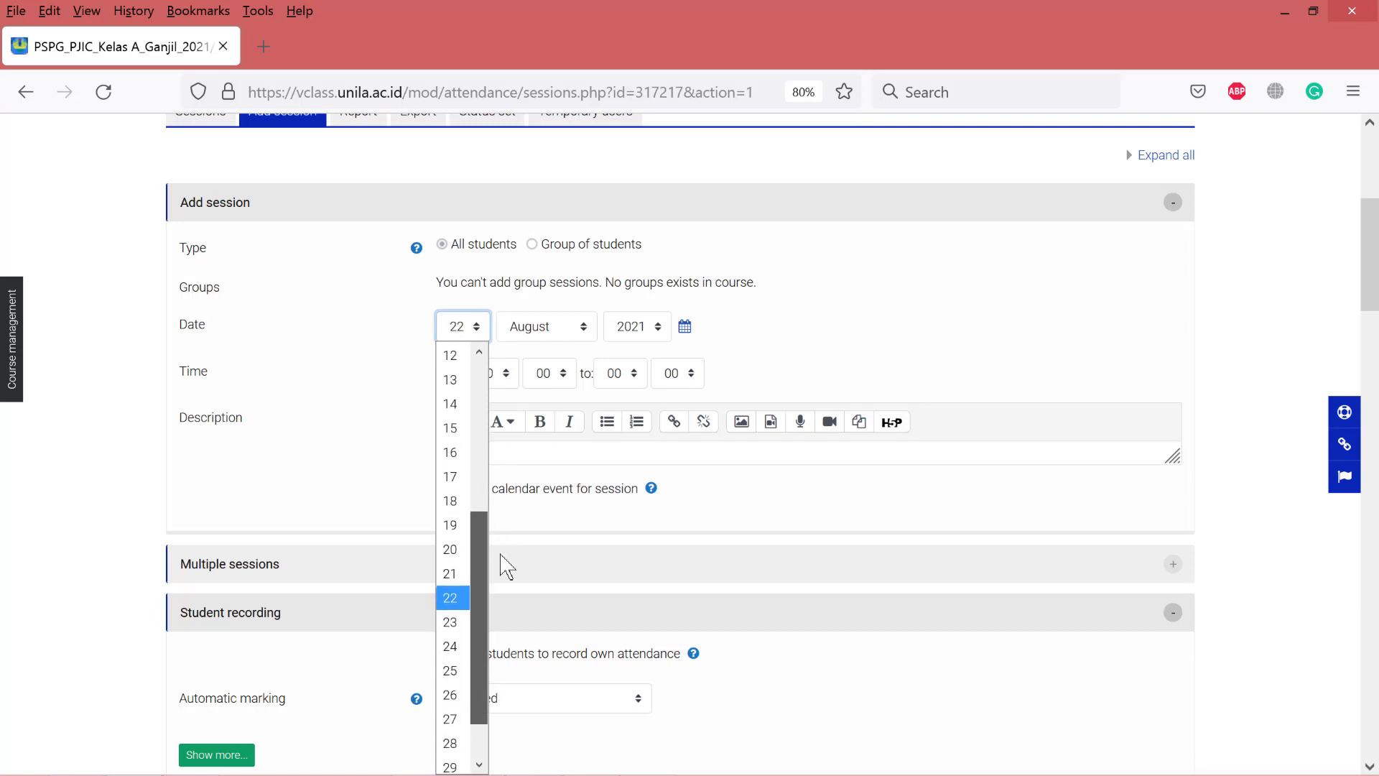
pyautogui.click(453, 622)
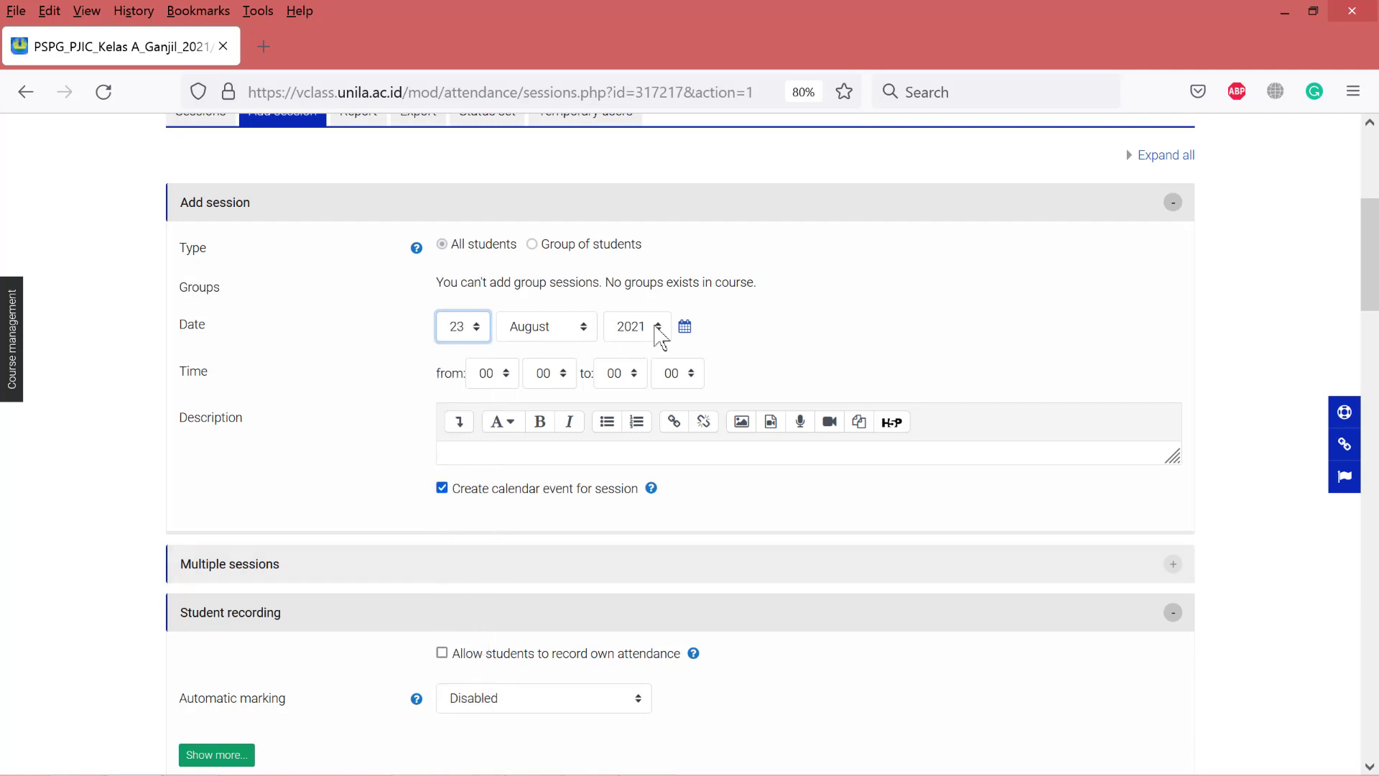
pyautogui.click(513, 374)
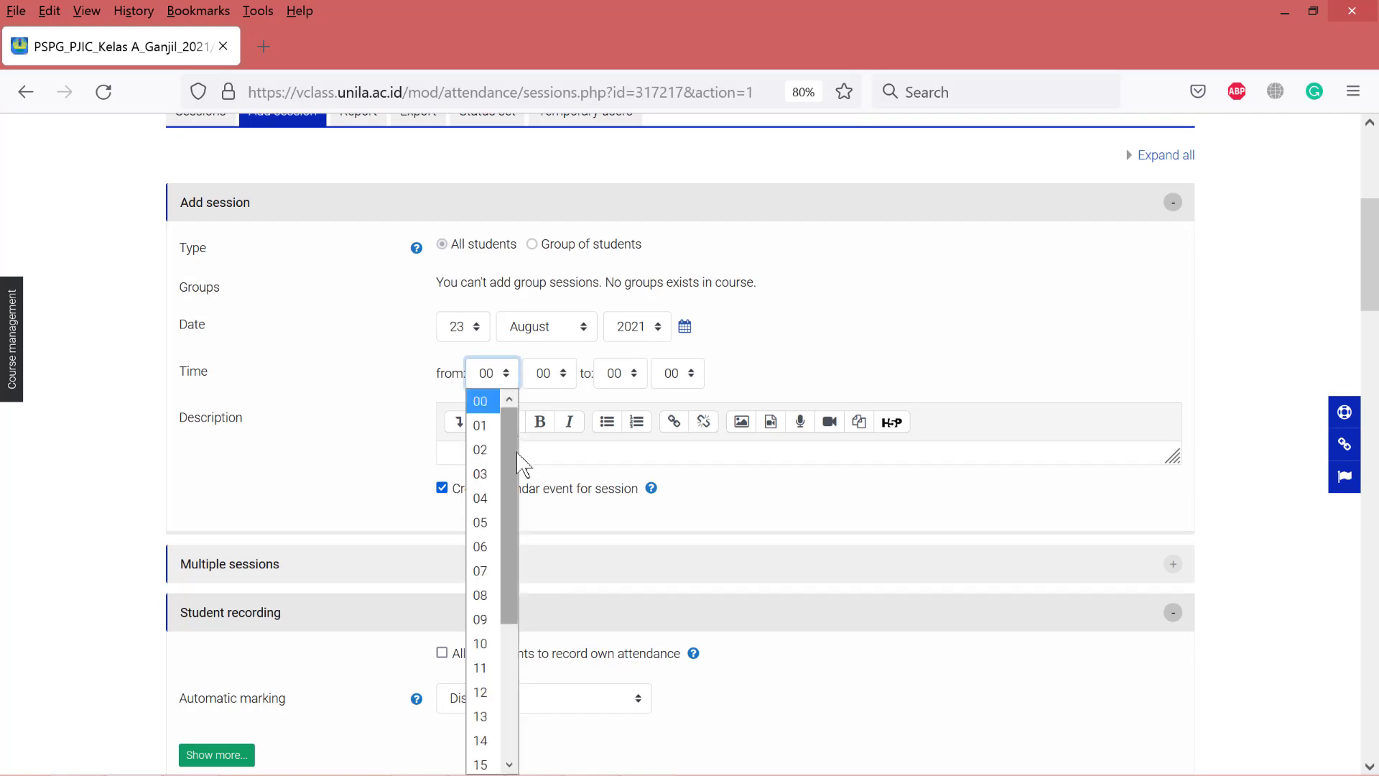
pyautogui.moveTo(517, 468); pyautogui.dragTo(530, 563)
pyautogui.click(503, 585)
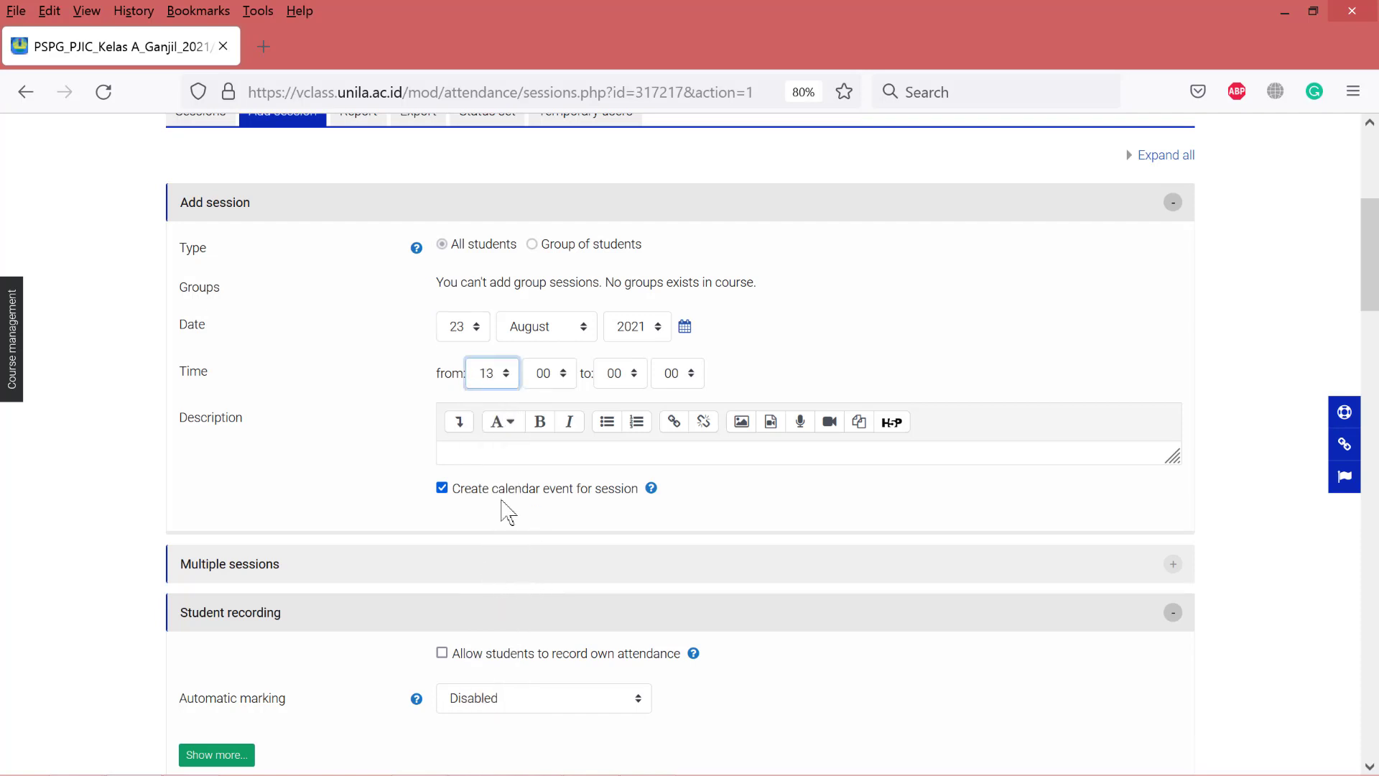
pyautogui.click(637, 375)
pyautogui.moveTo(639, 442); pyautogui.dragTo(640, 646)
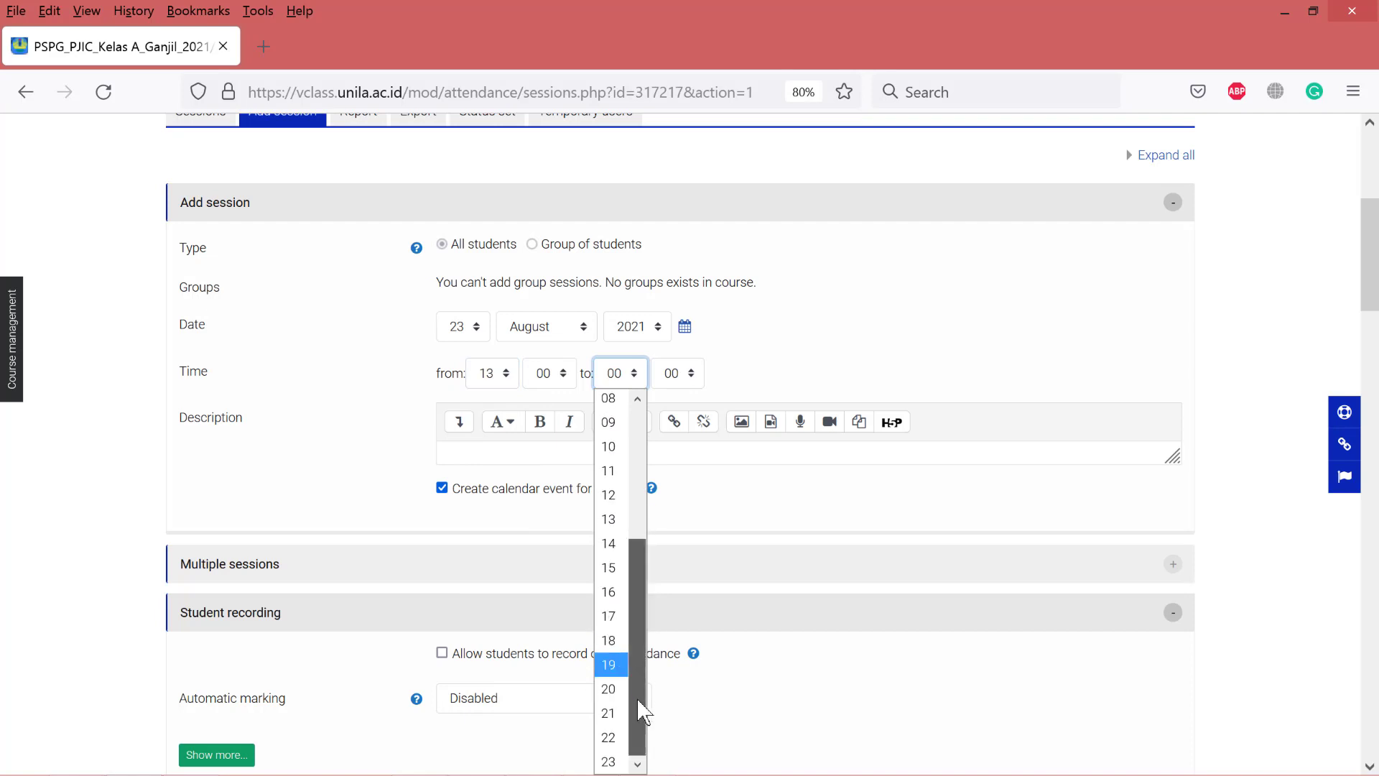
pyautogui.click(620, 551)
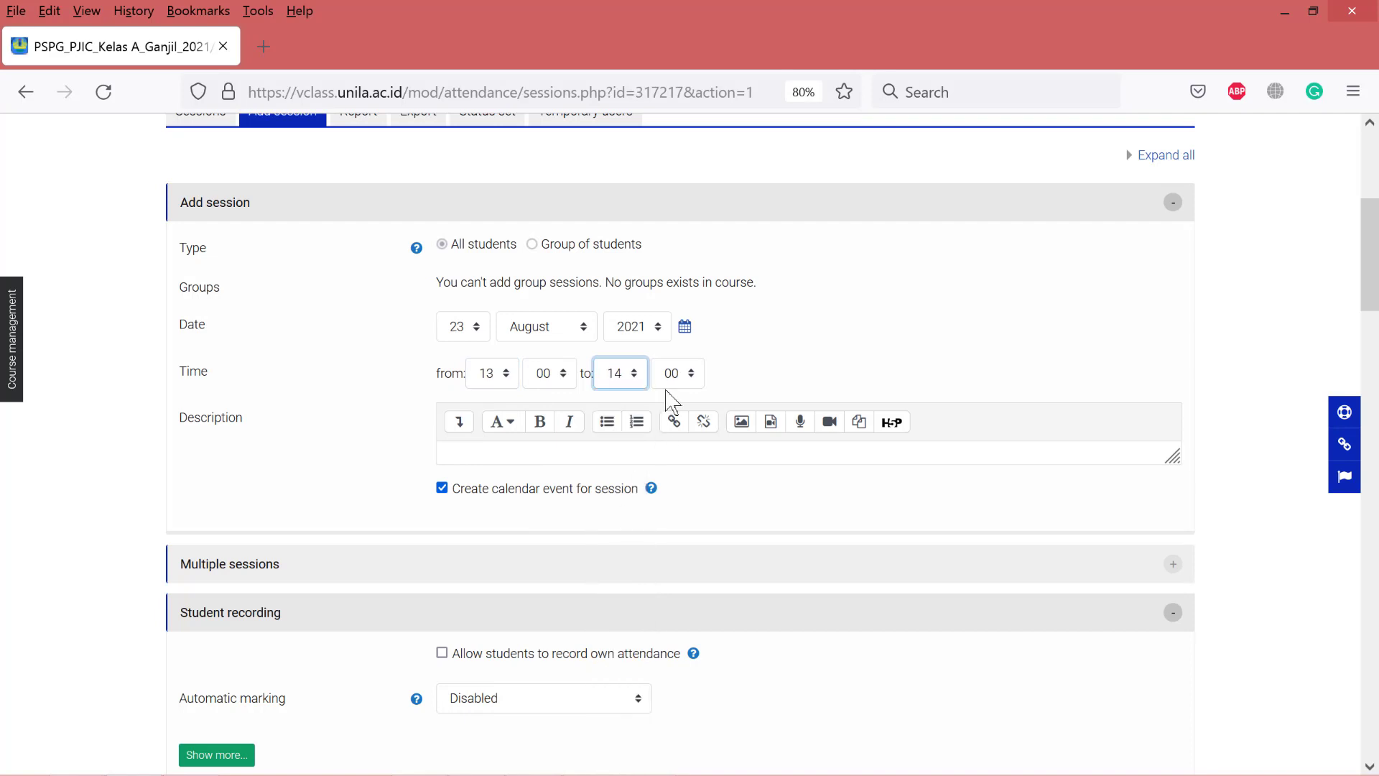
pyautogui.click(691, 376)
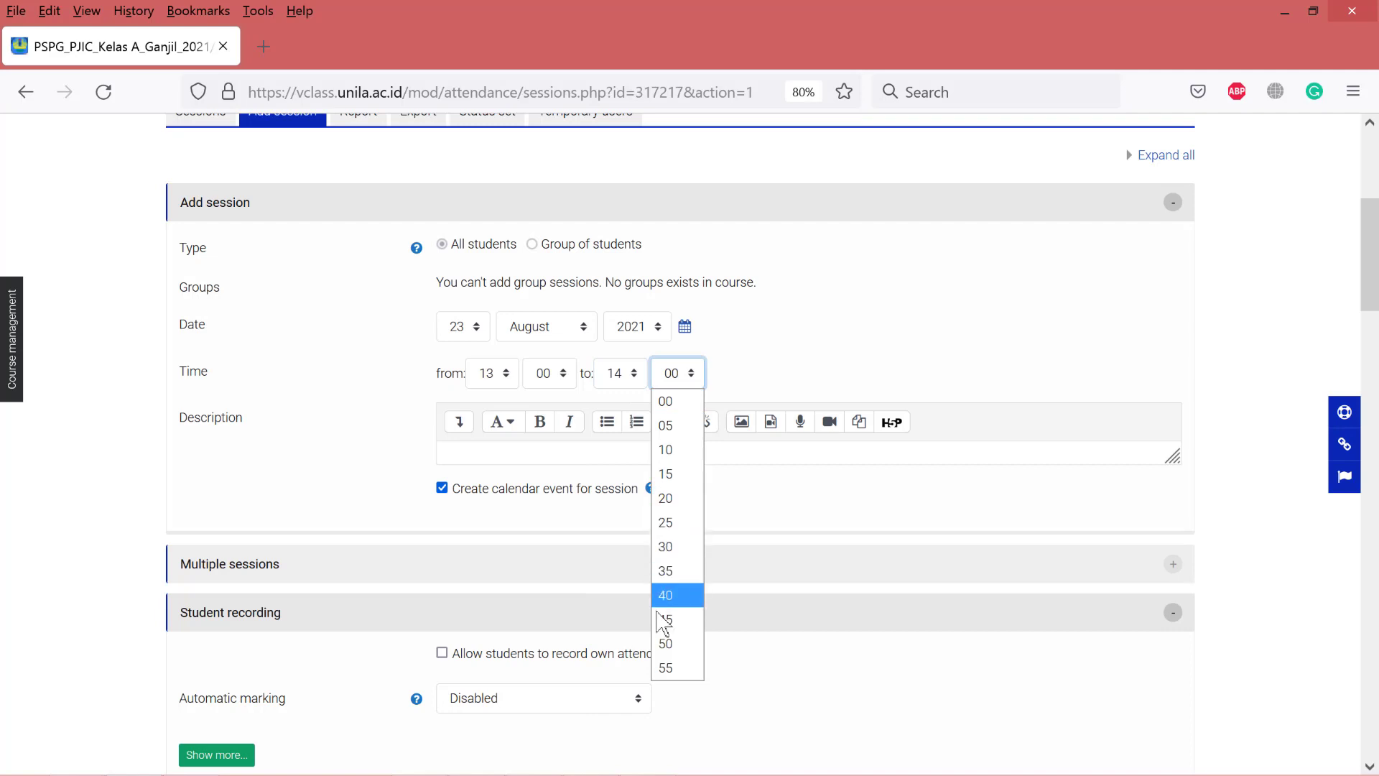
pyautogui.click(668, 644)
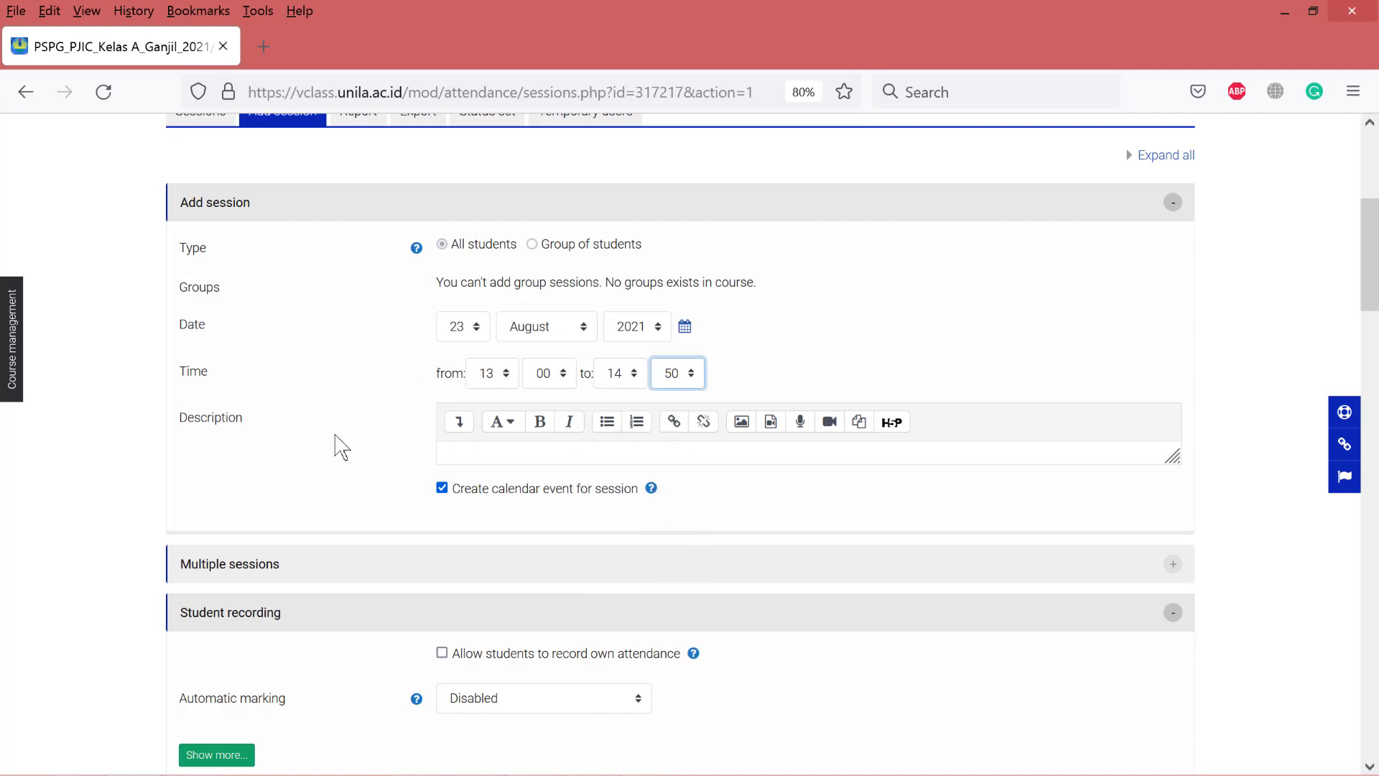
# Enter the session description "Silakan isikan daftar hadir terlebih dahulu sebelum memulai kuliah".
pyautogui.click(475, 456)
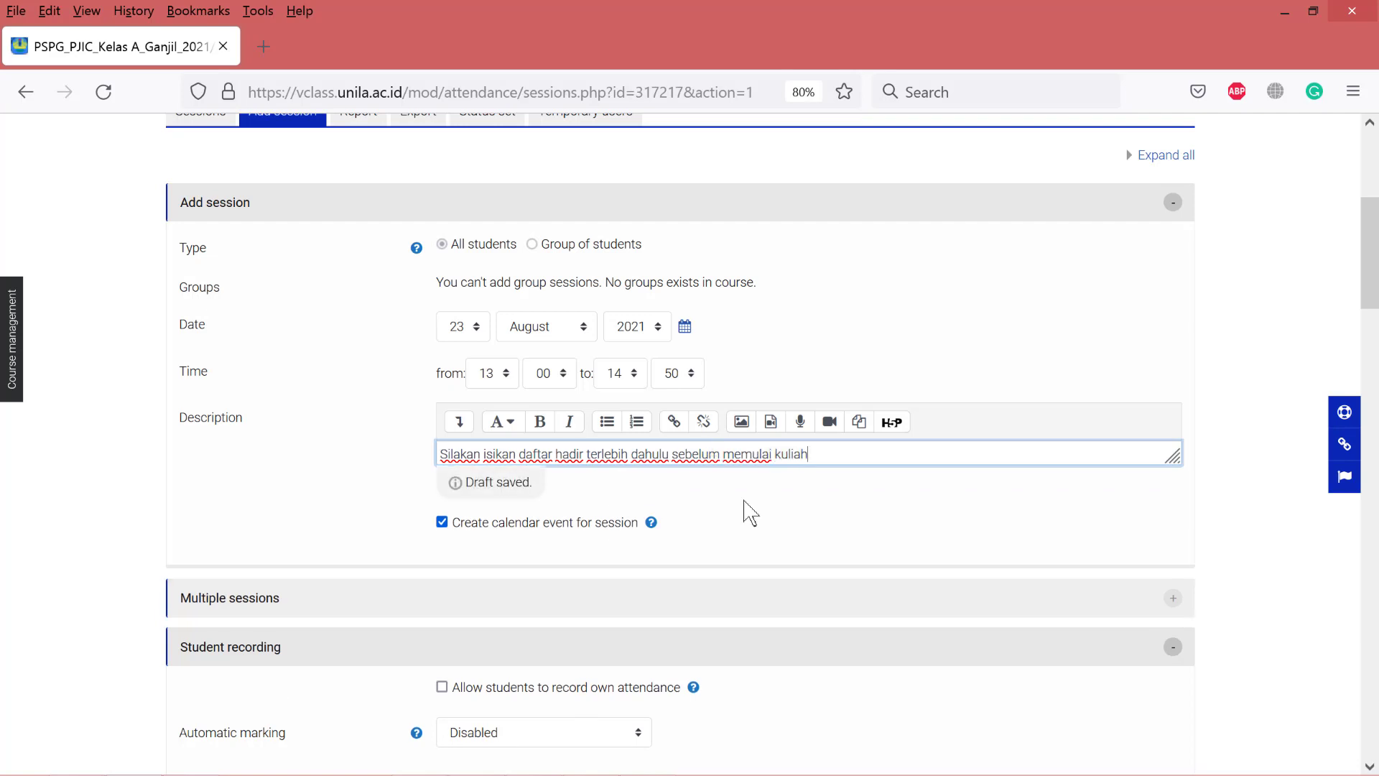
pyautogui.scroll(-2, 625, 493)
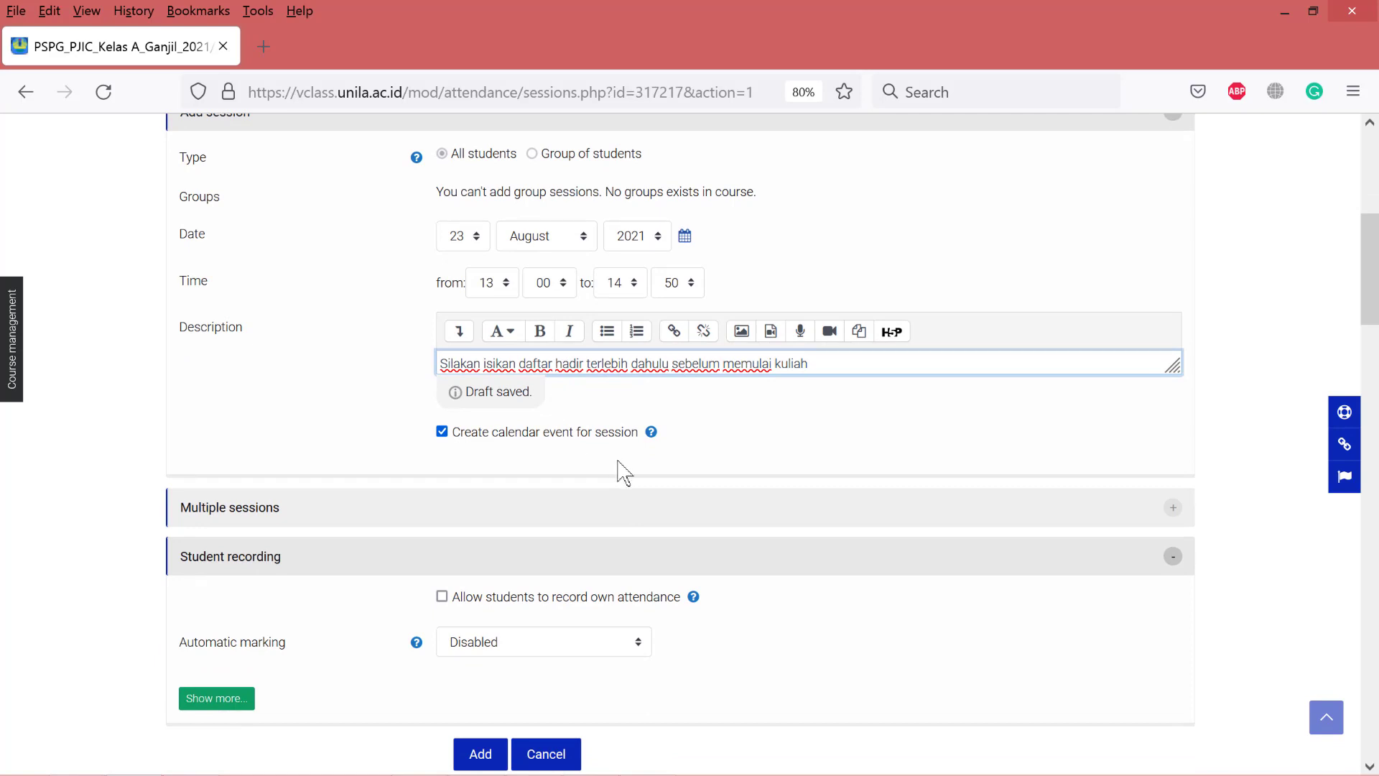
pyautogui.scroll(-2, 596, 464)
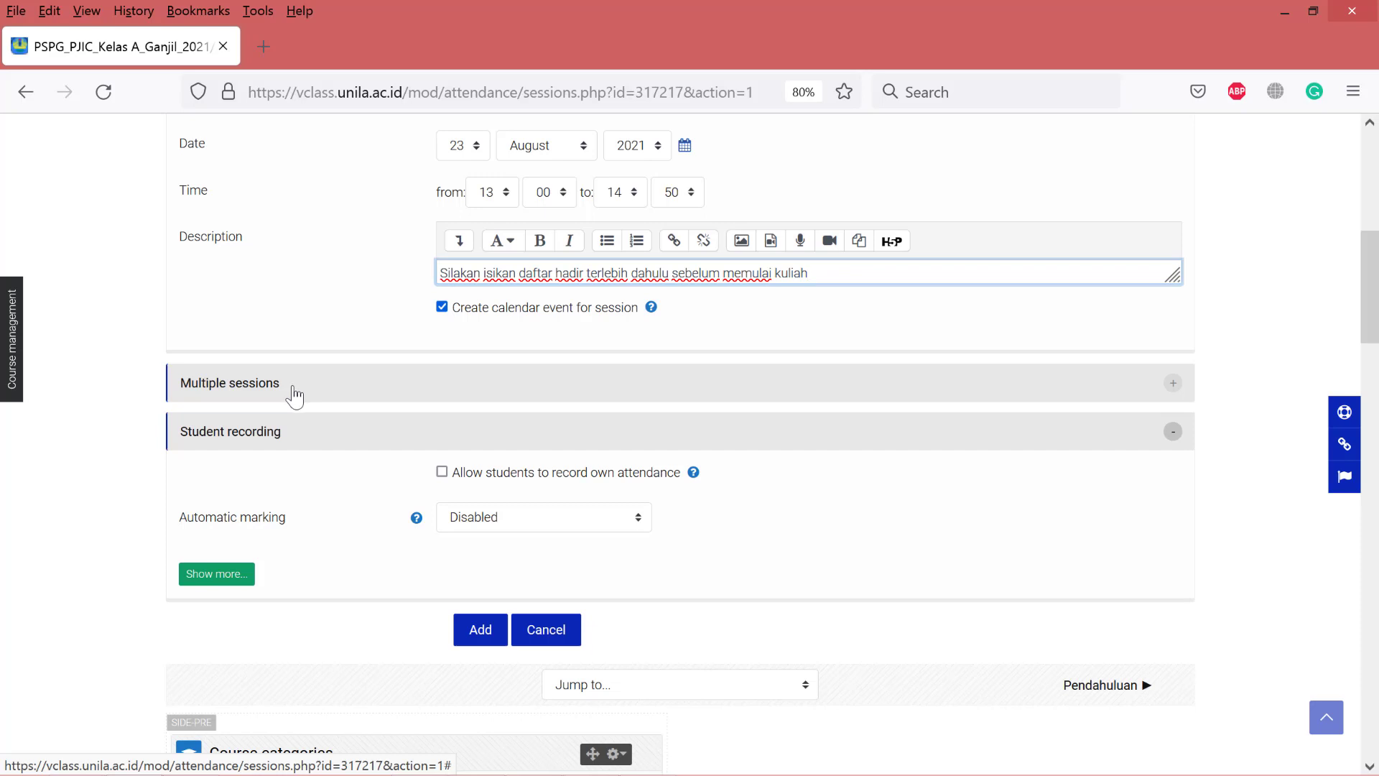
# Enable repetition of the session under the multiple sessions settings and have it repeat on Mondays only.
pyautogui.click(368, 393)
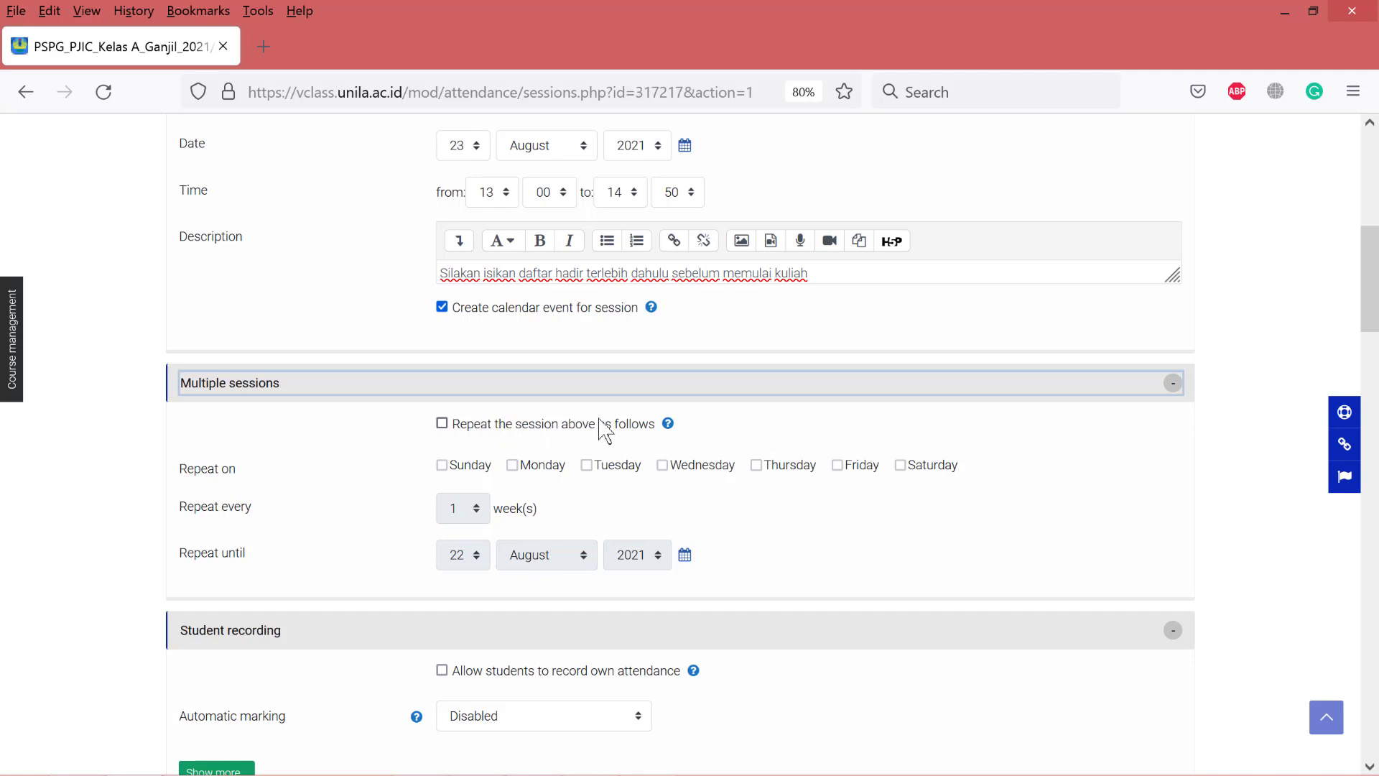
pyautogui.click(443, 424)
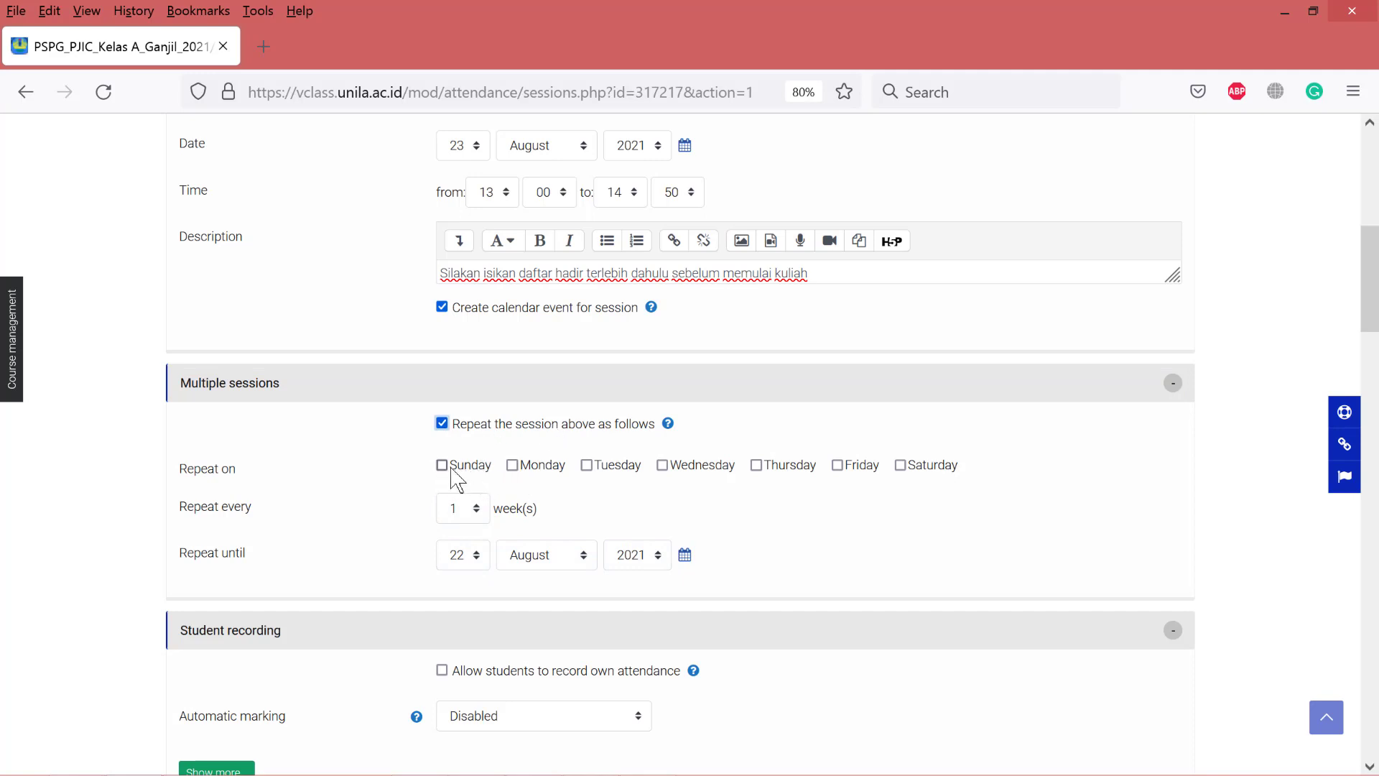
pyautogui.scroll(2, 557, 471)
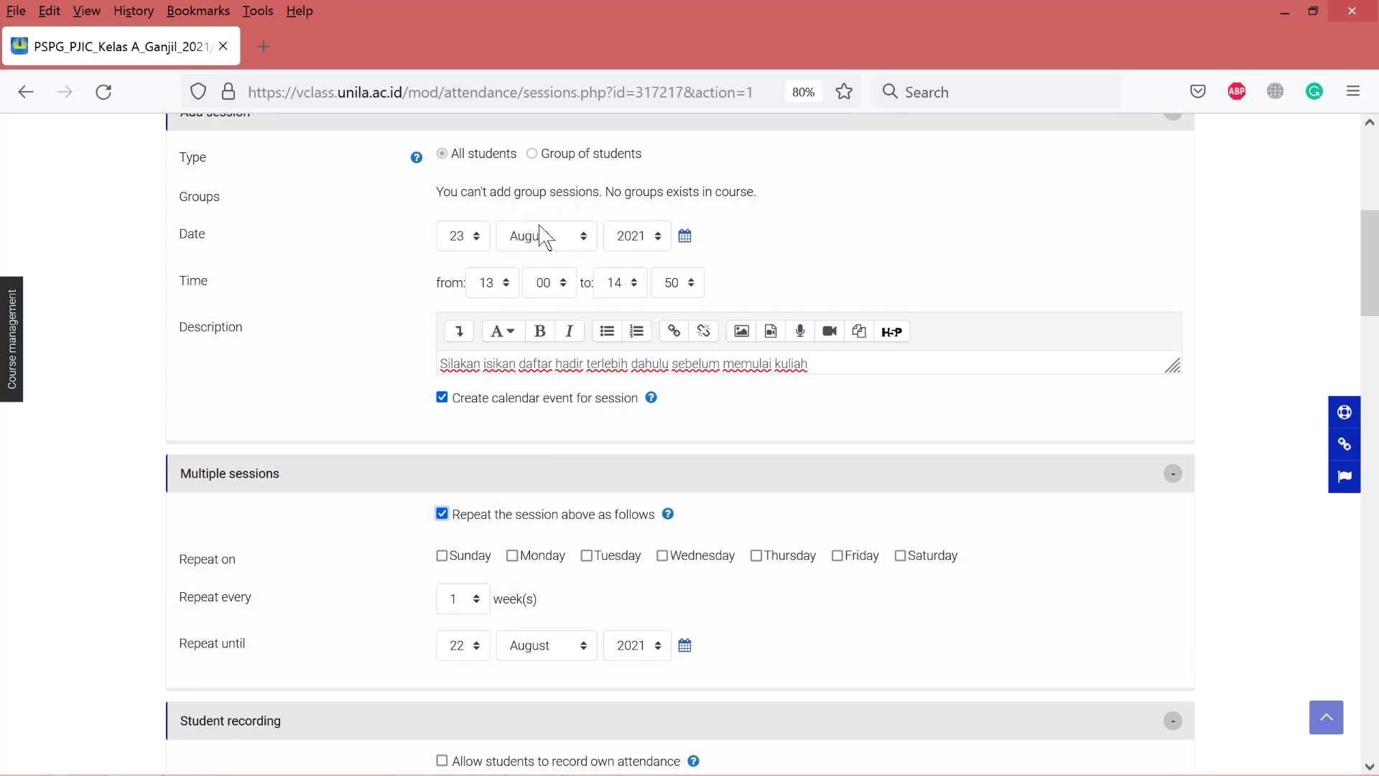
pyautogui.scroll(-2, 583, 287)
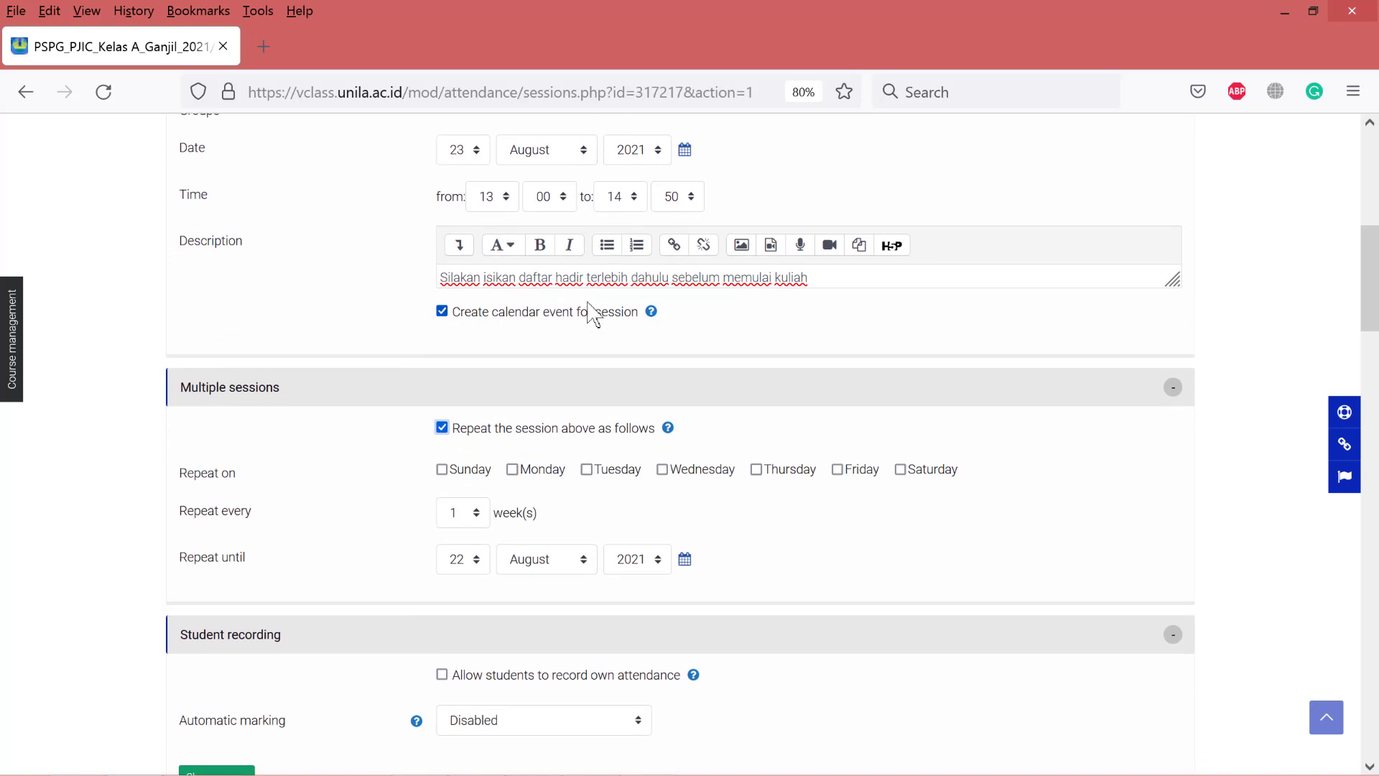
pyautogui.scroll(2, 590, 313)
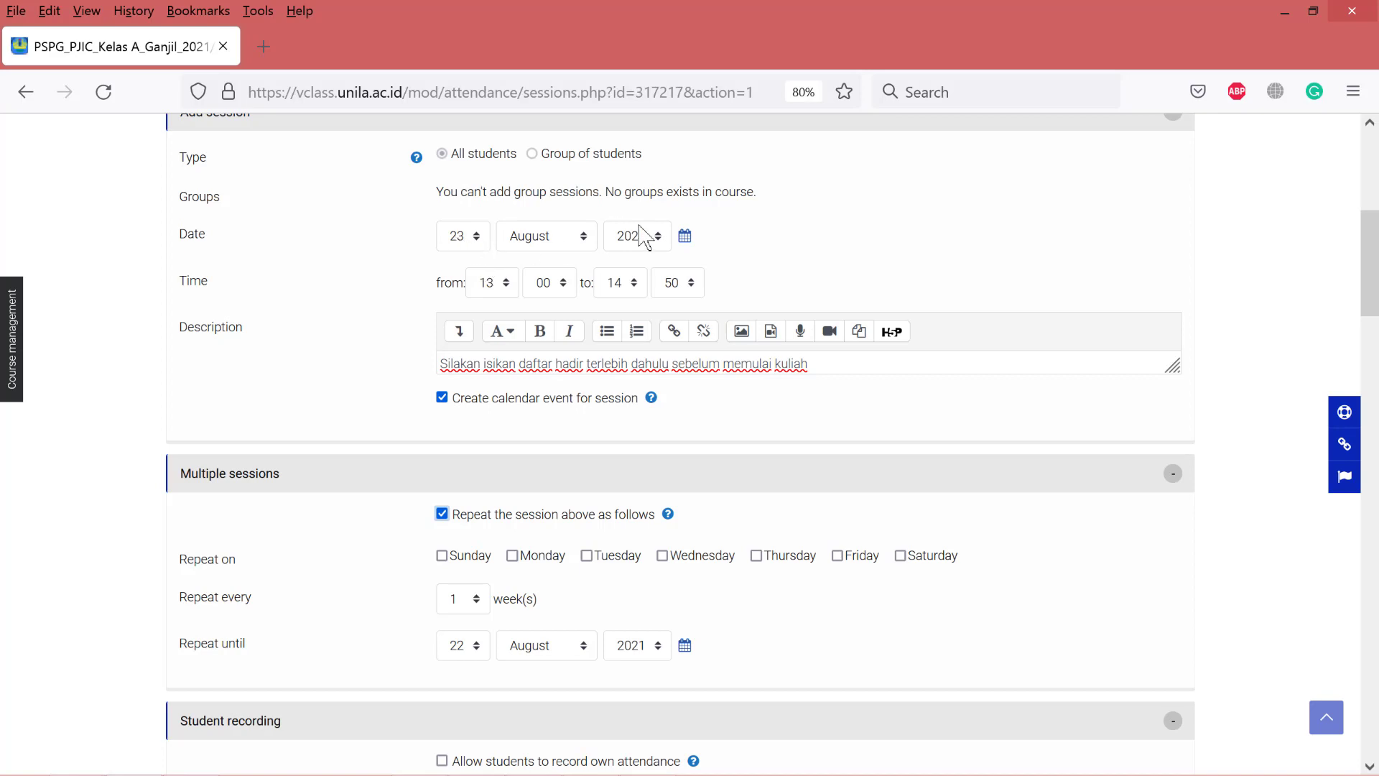
pyautogui.scroll(-2, 655, 314)
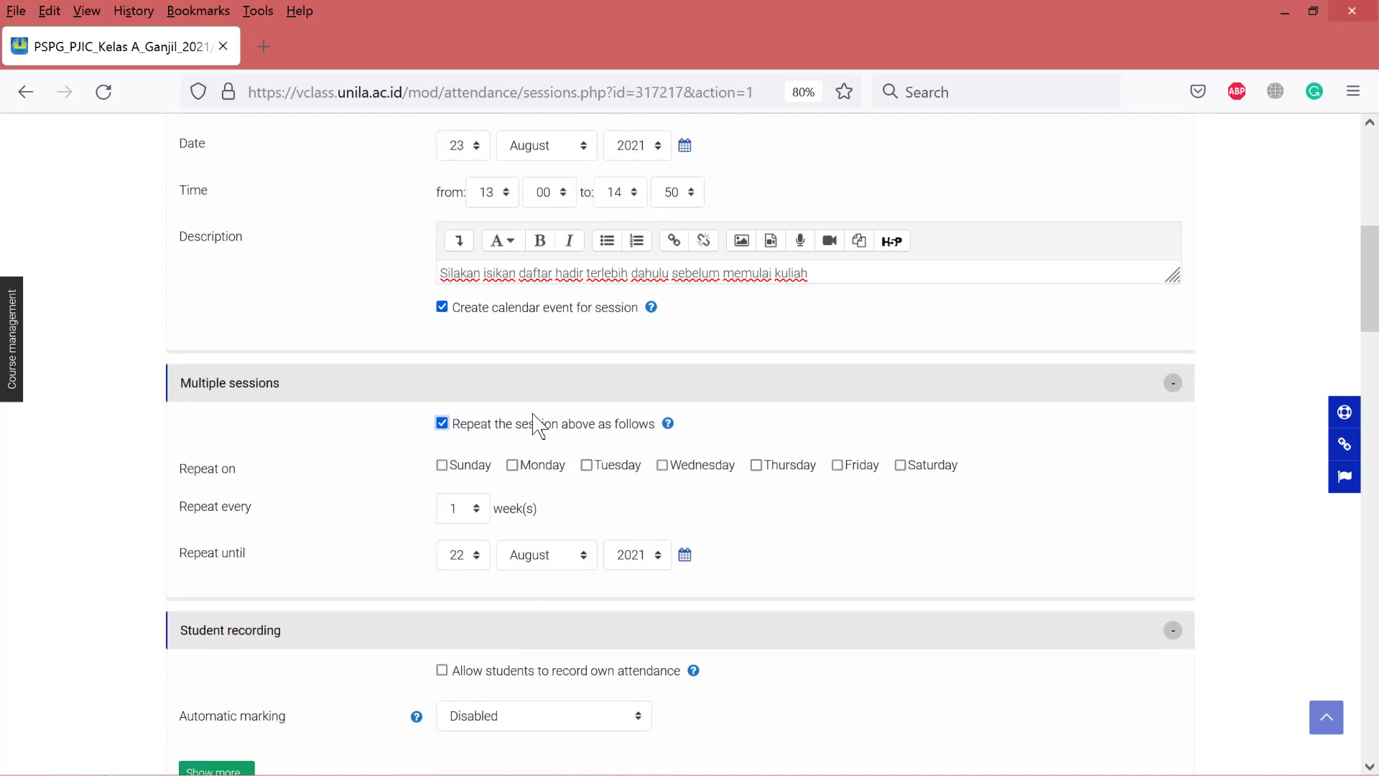
pyautogui.click(514, 471)
pyautogui.click(663, 467)
pyautogui.click(663, 466)
# Set the session repetition to run until 7 December 2021.
pyautogui.click(480, 557)
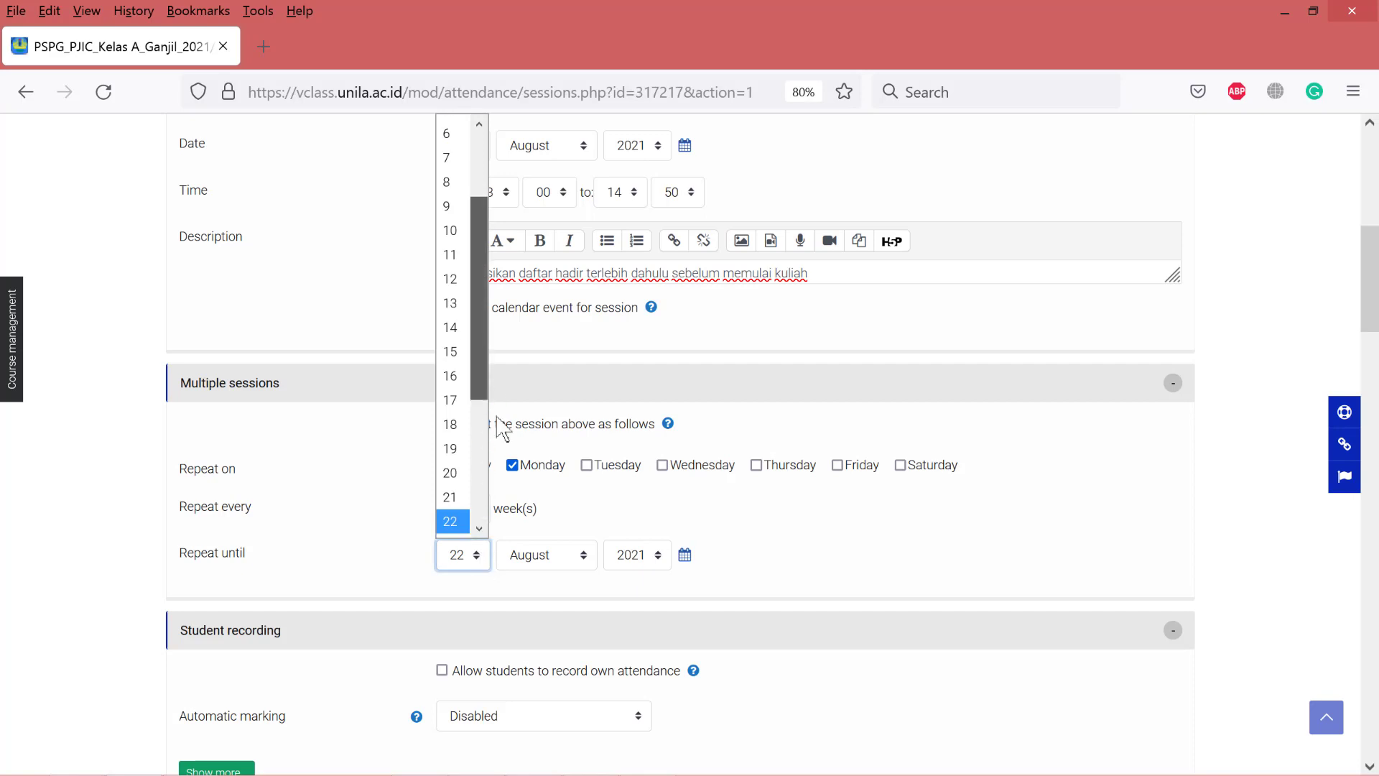
pyautogui.moveTo(473, 358)
pyautogui.mouseDown()
pyautogui.moveTo(494, 533)
pyautogui.moveTo(494, 370)
pyautogui.mouseUp()
pyautogui.click(459, 154)
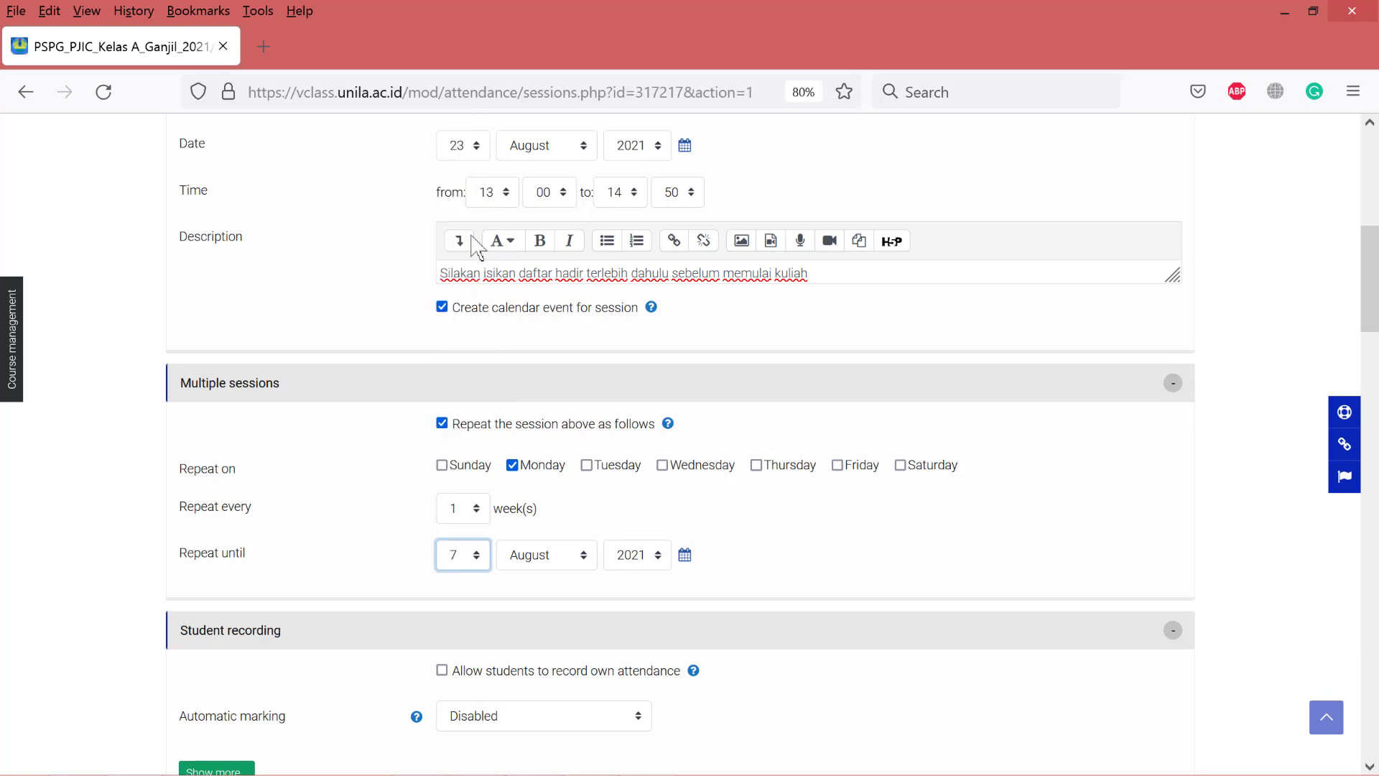
pyautogui.click(579, 552)
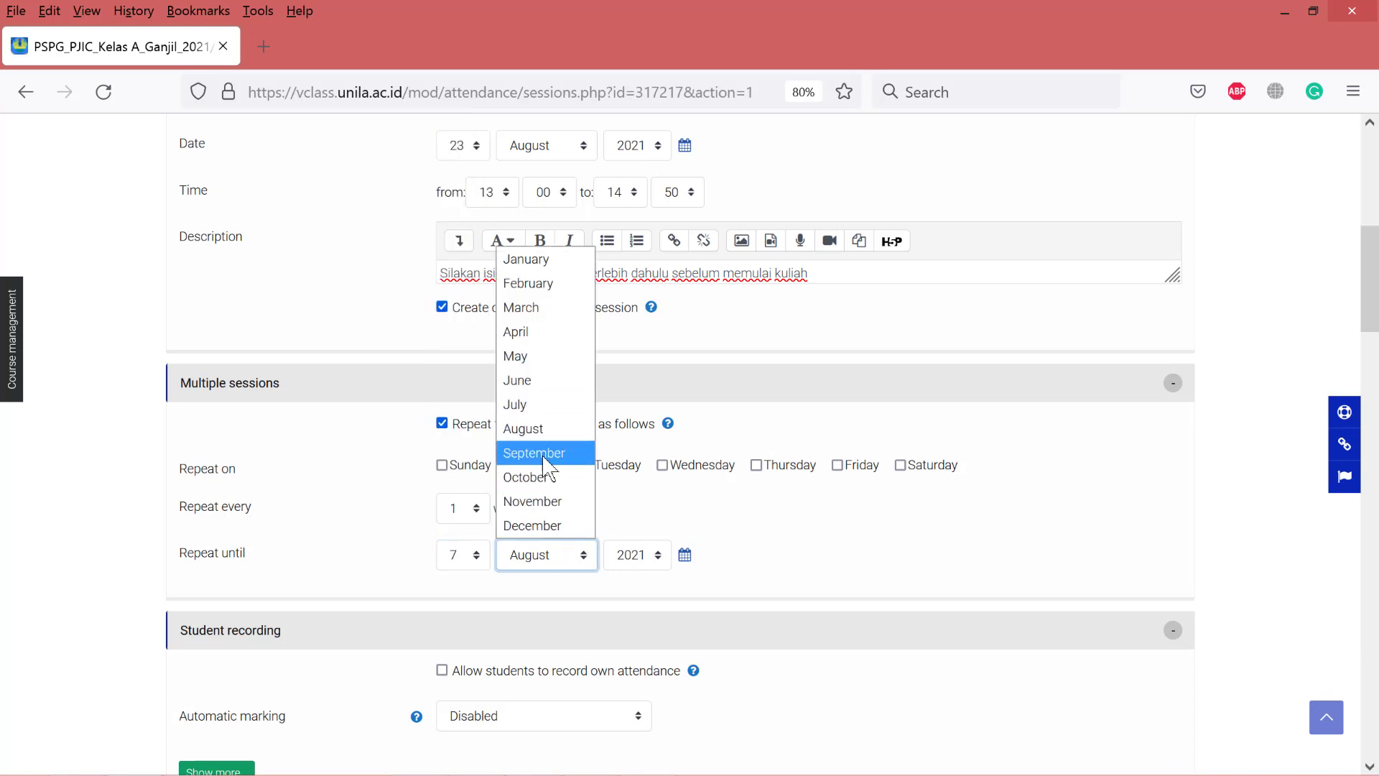
pyautogui.click(559, 526)
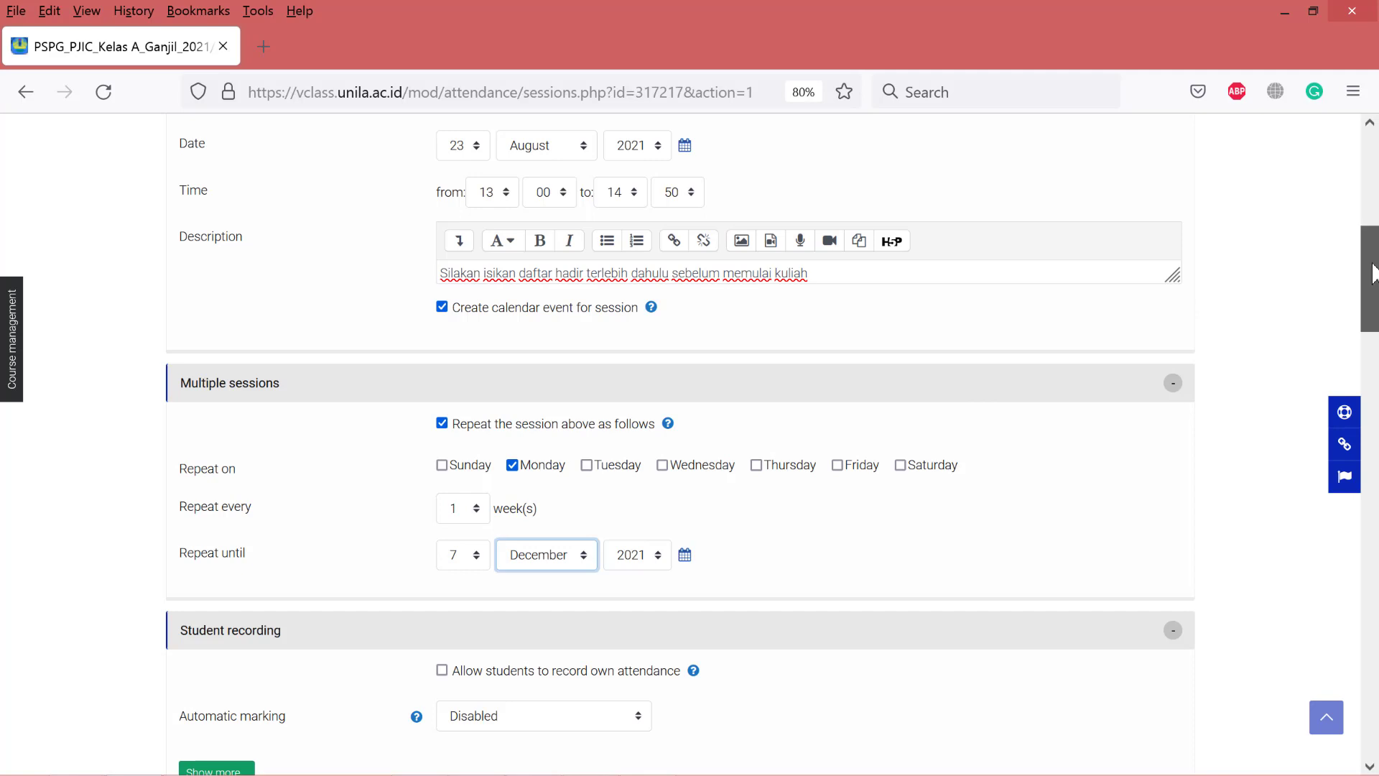
# Allow students to record their own attendance and add the repeated sessions.
pyautogui.moveTo(1372, 272); pyautogui.dragTo(1375, 333)
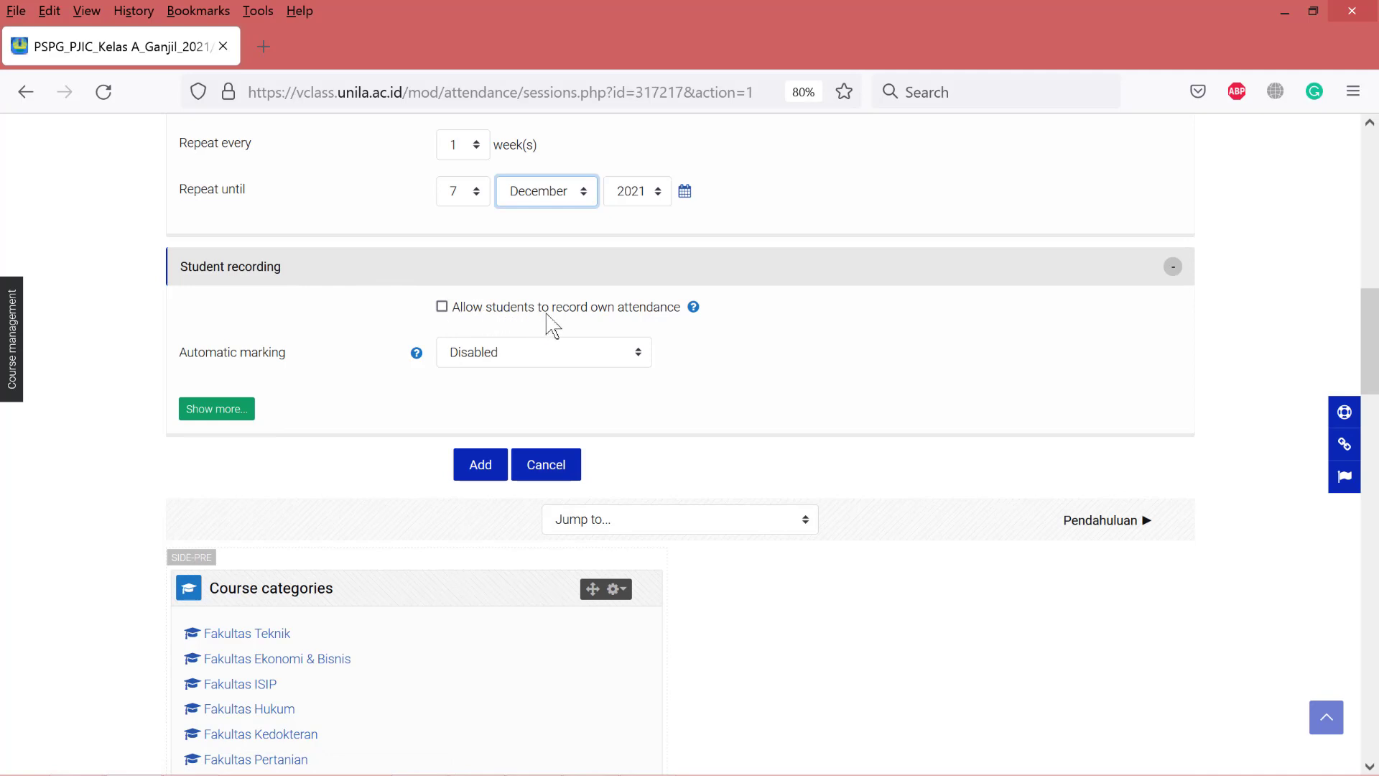
pyautogui.click(442, 307)
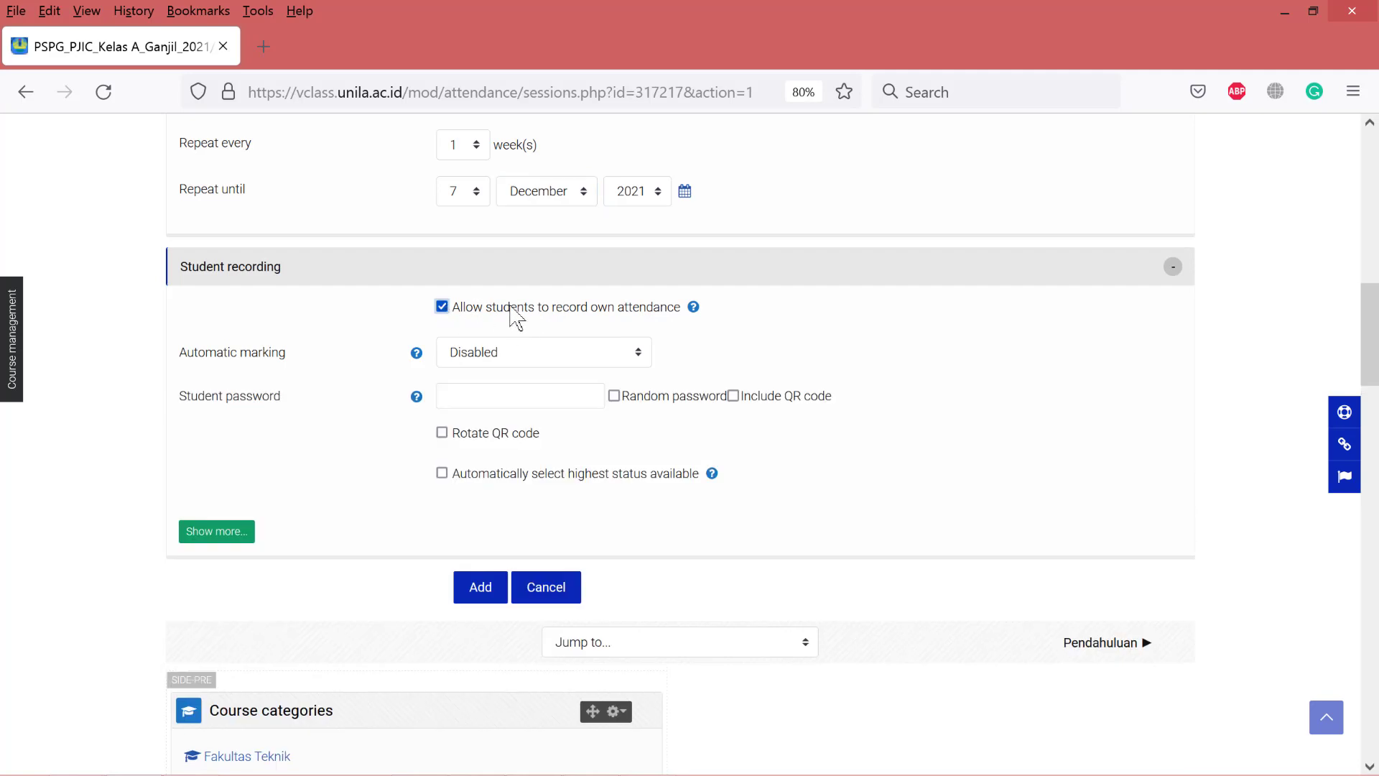
pyautogui.click(442, 308)
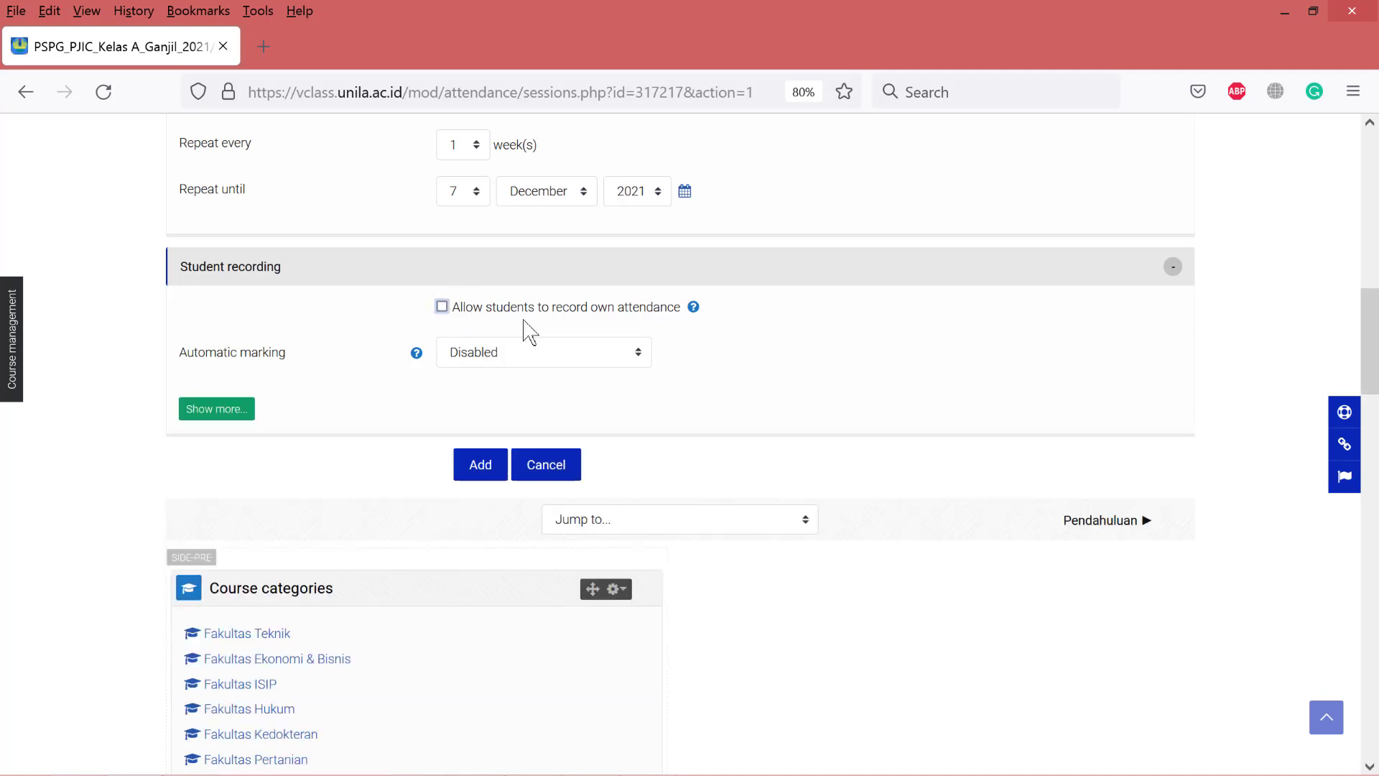
pyautogui.click(442, 307)
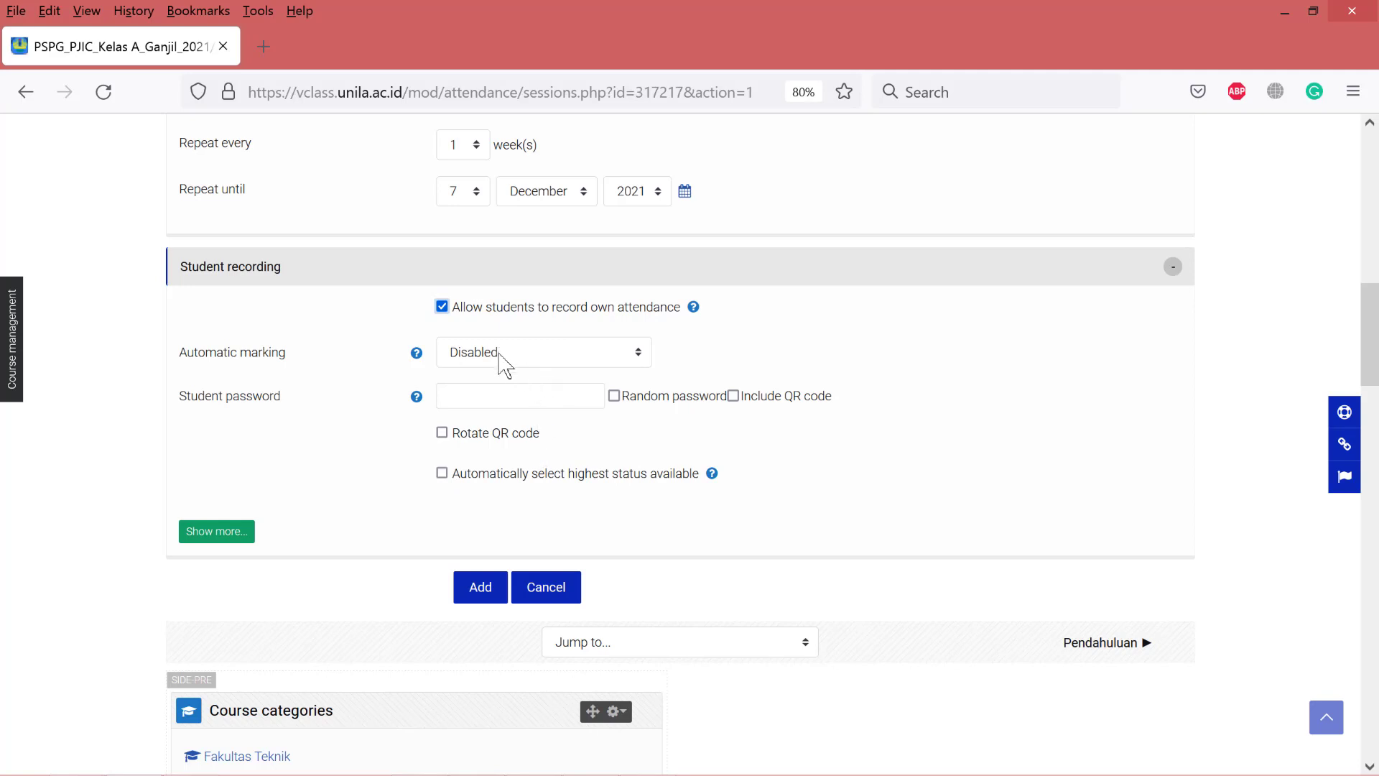
pyautogui.click(480, 588)
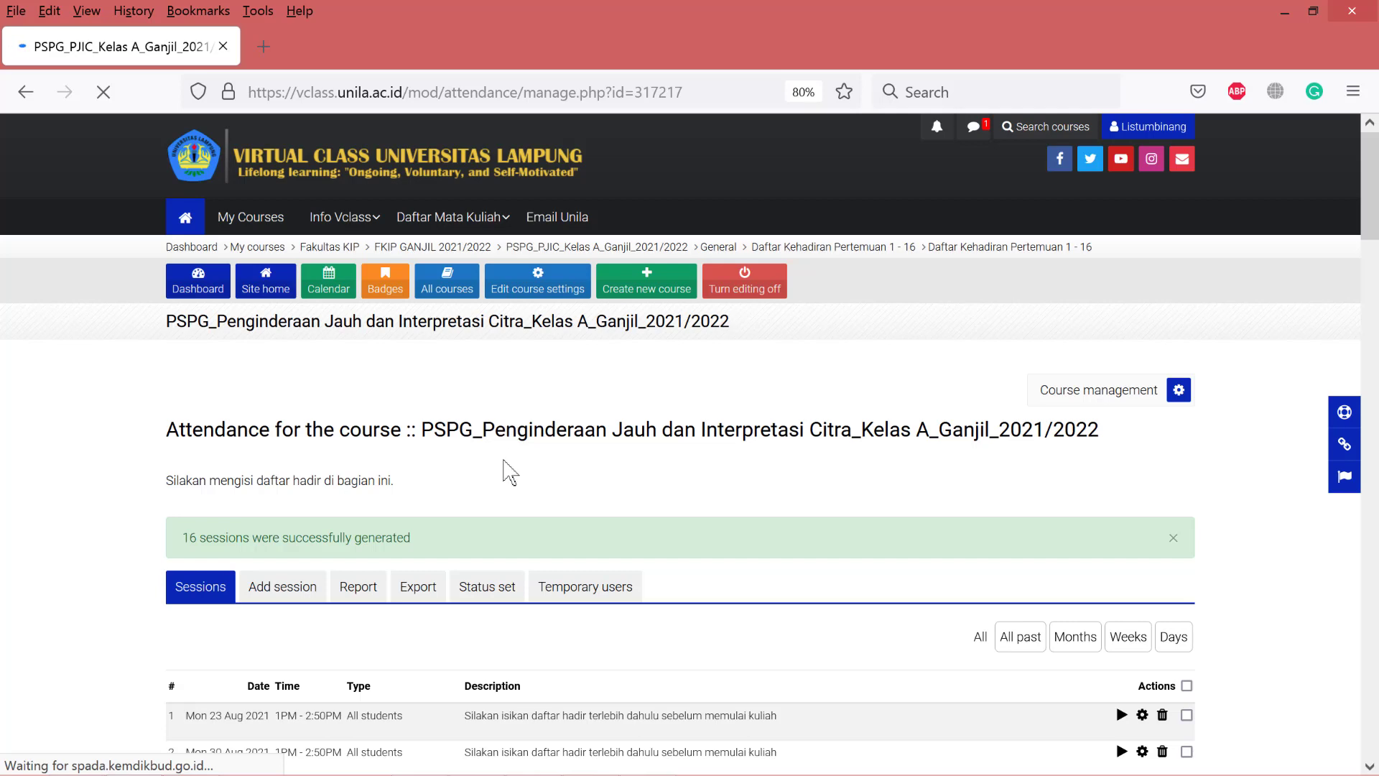
# Review the dates, times and descriptions of the generated attendance sessions from first to last.
pyautogui.scroll(-2, 510, 472)
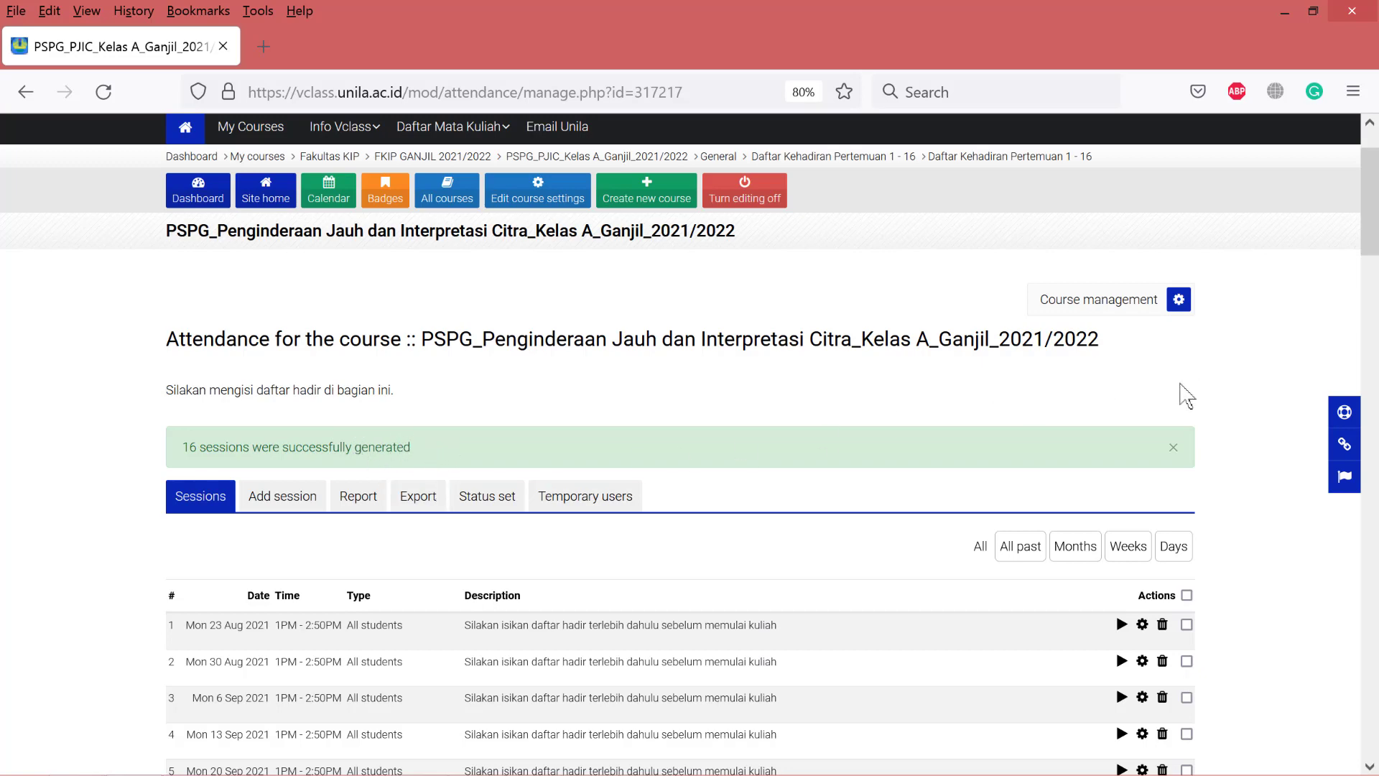
pyautogui.scroll(-3, 1185, 395)
pyautogui.scroll(-5, 509, 532)
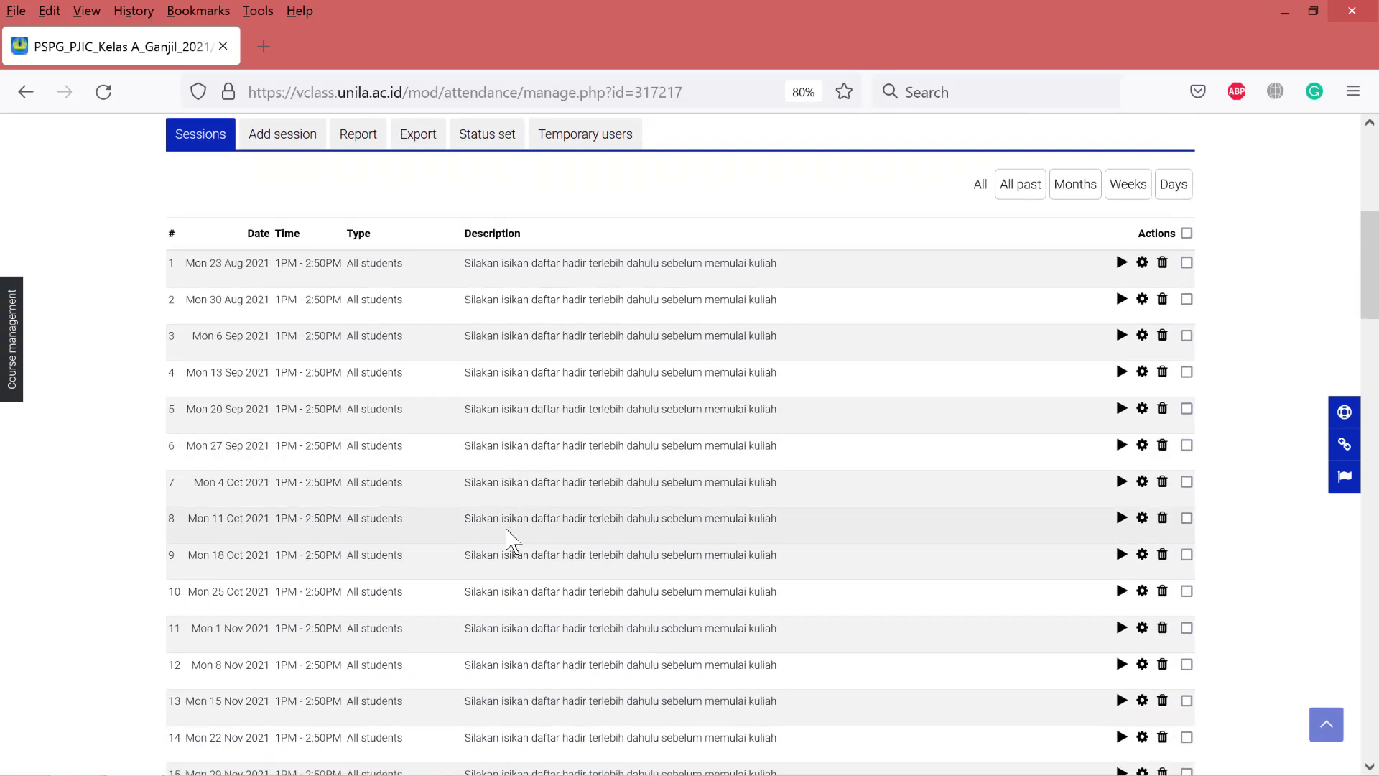
pyautogui.scroll(3, 363, 487)
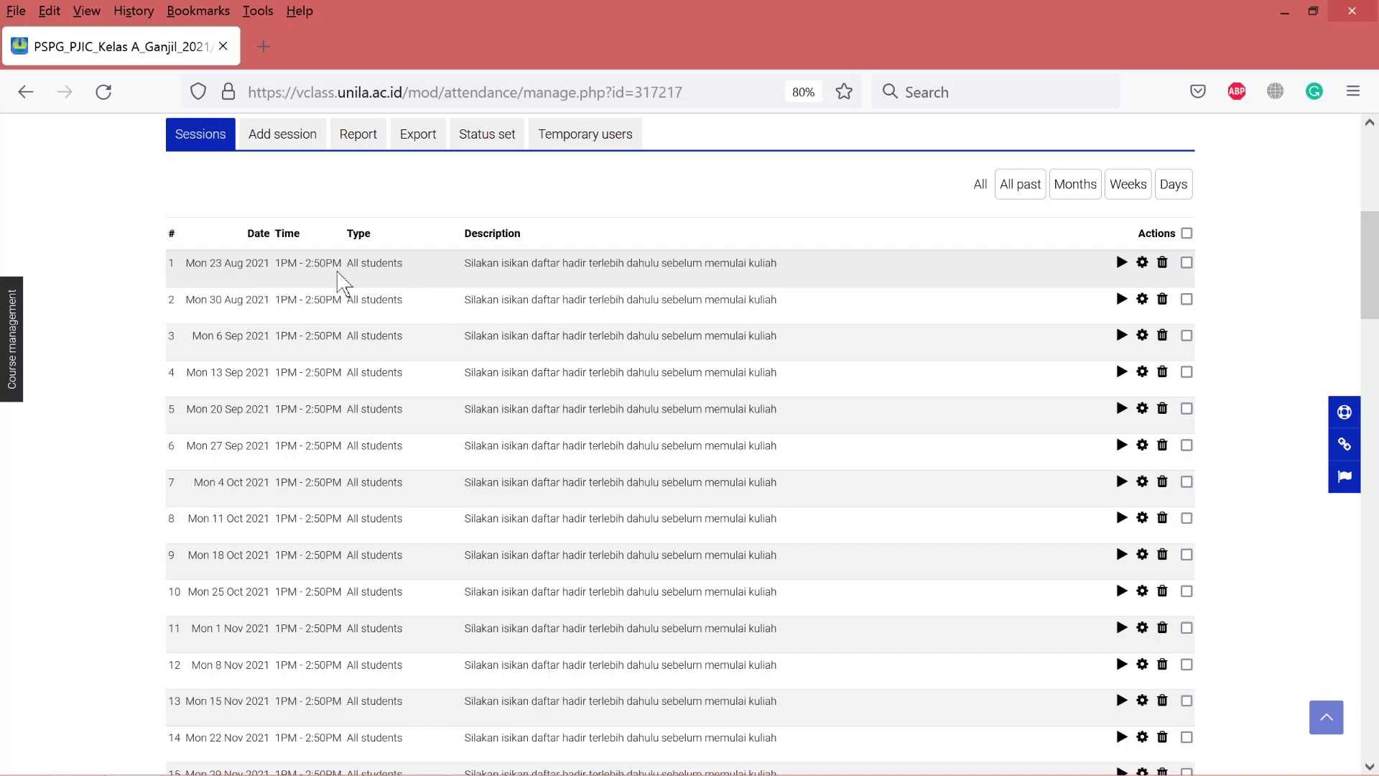
pyautogui.scroll(-5, 371, 335)
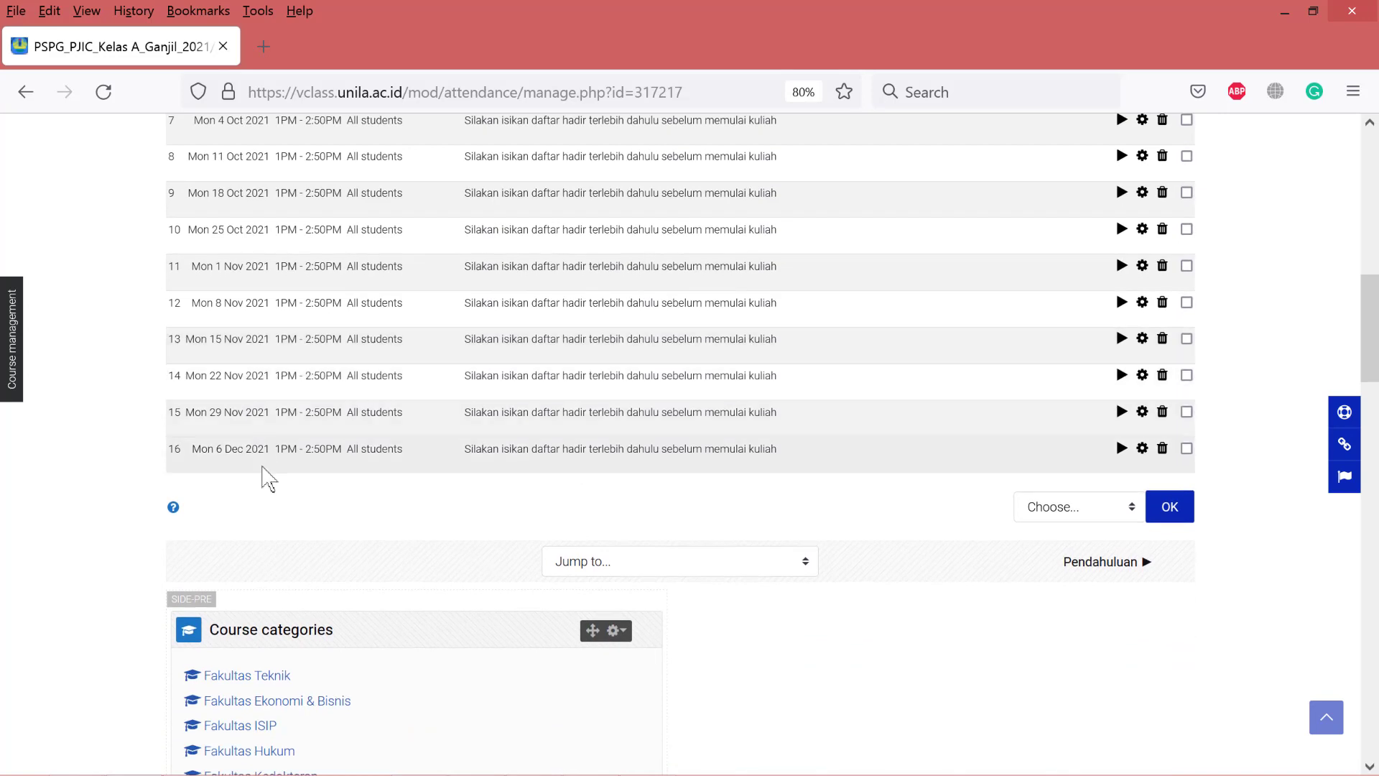
pyautogui.scroll(9, 477, 470)
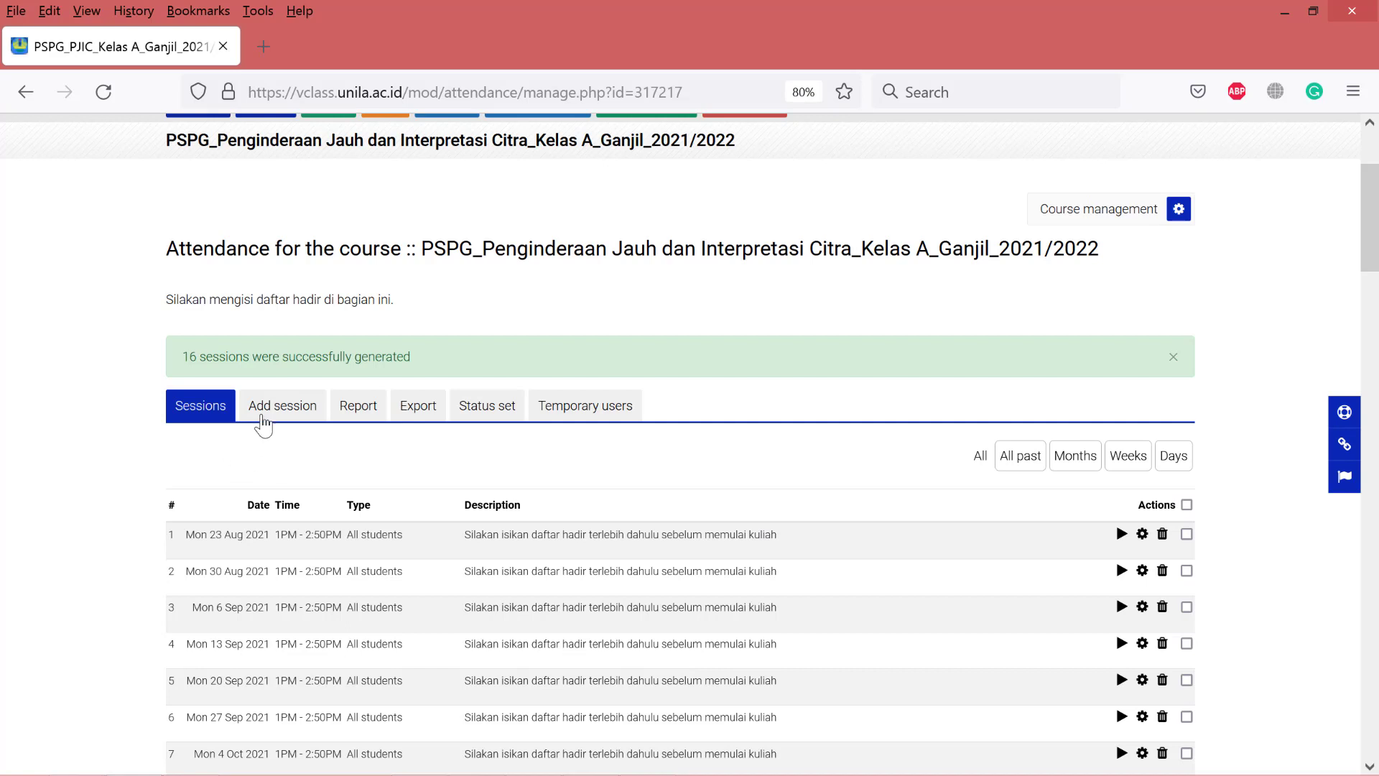
# Open the attendance status set and change the acronyms for Present, Late, Excused and Absent to H, T, I and TH.
pyautogui.click(485, 413)
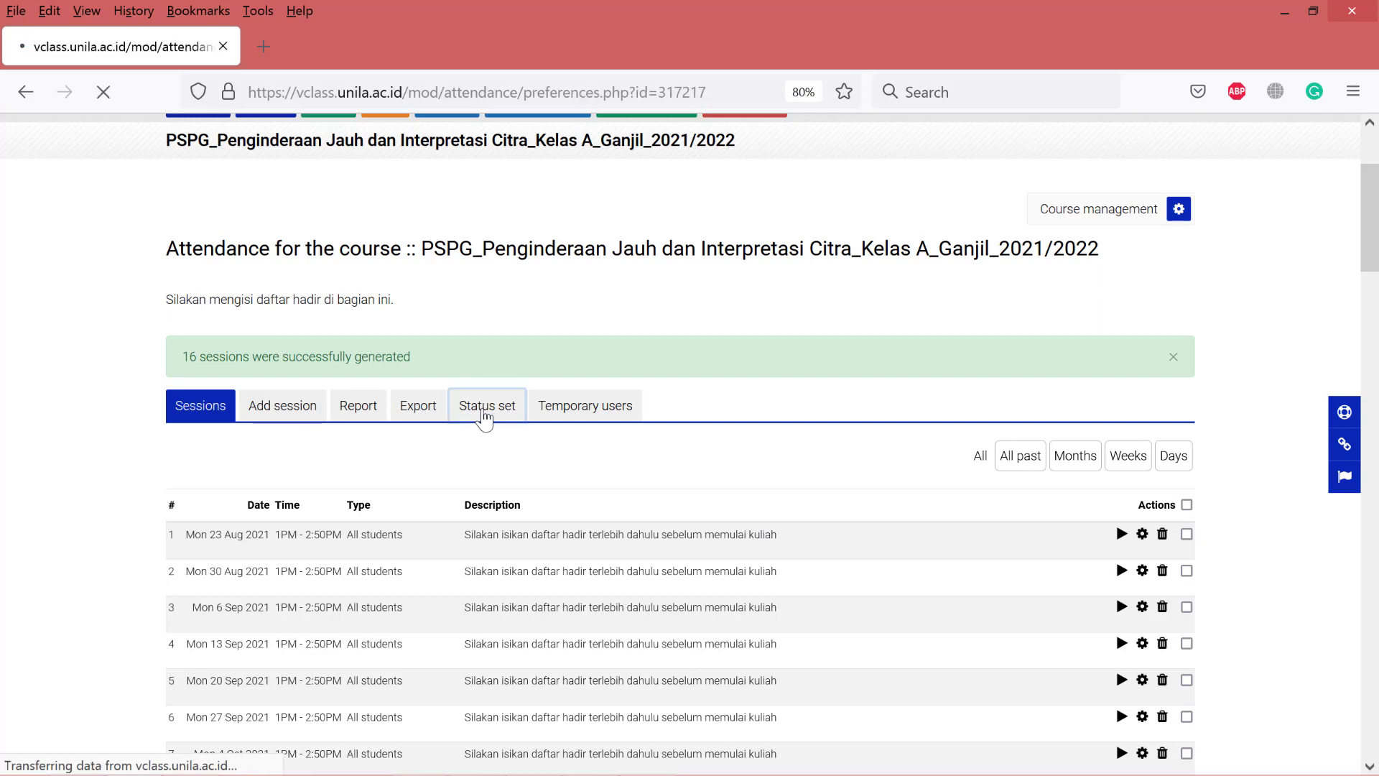
pyautogui.scroll(-3, 475, 463)
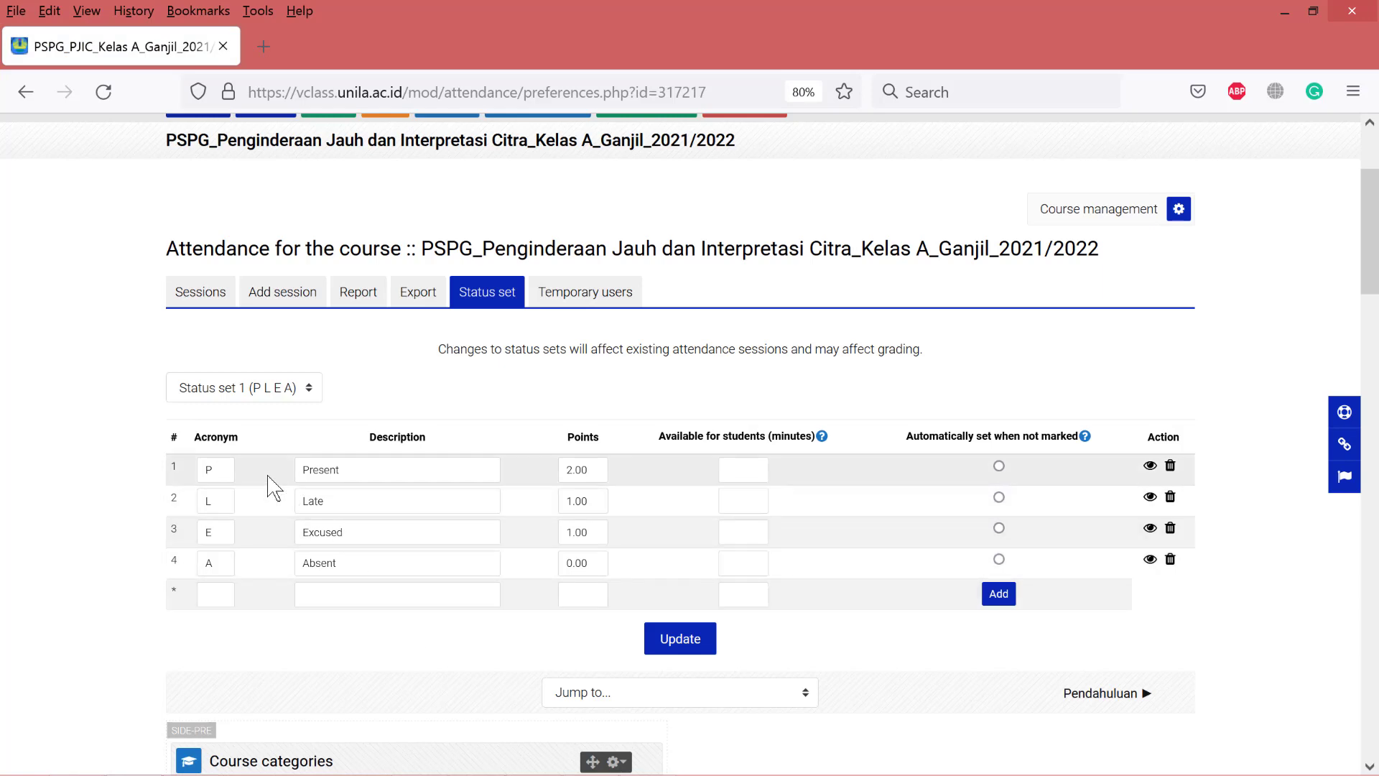
pyautogui.doubleClick(223, 472)
pyautogui.write('H')
pyautogui.doubleClick(208, 501)
pyautogui.click(202, 529)
pyautogui.doubleClick(202, 529)
pyautogui.doubleClick(202, 560)
# Replace the status descriptions Present, Late, Excused and Absent with Hadri, Terlambat, Izin and Tidak Hadir.
pyautogui.doubleClick(394, 463)
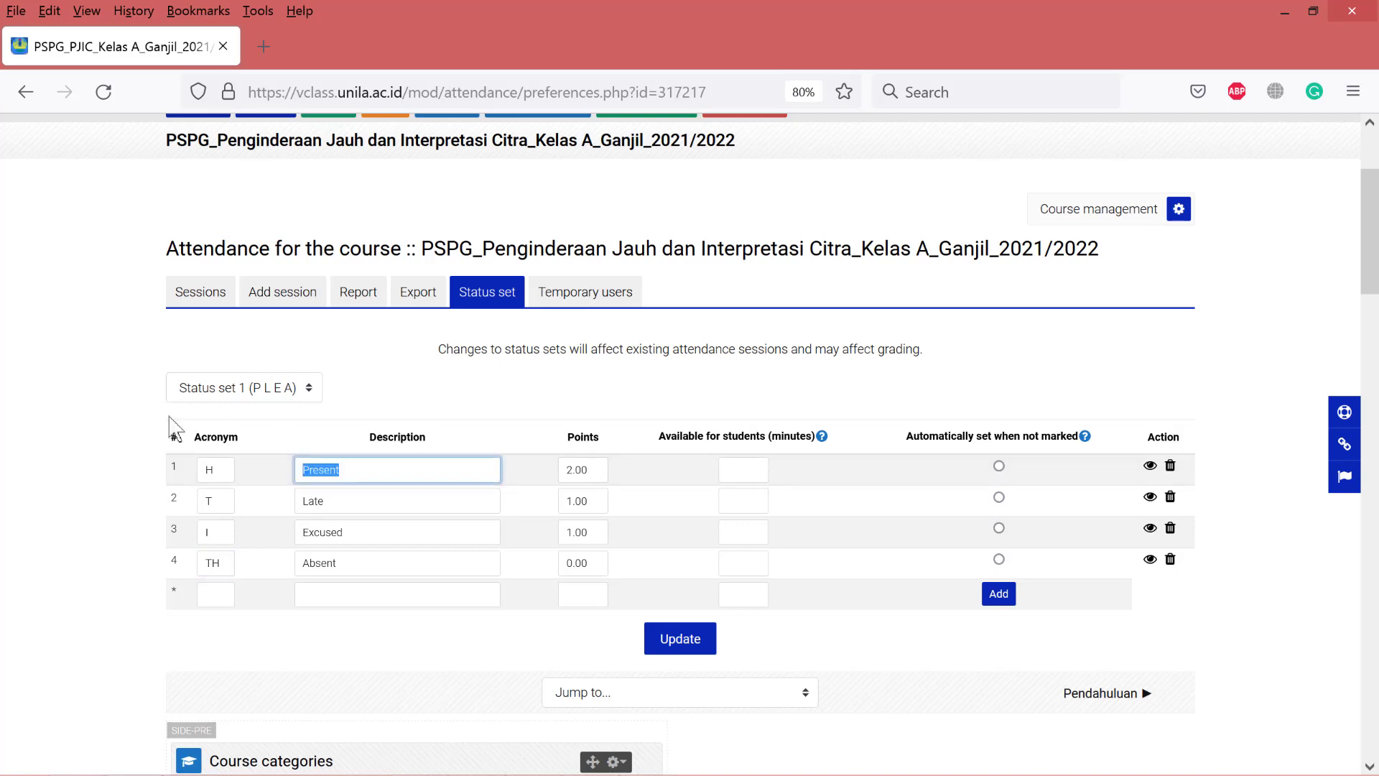
pyautogui.write('Hadri')
pyautogui.doubleClick(328, 501)
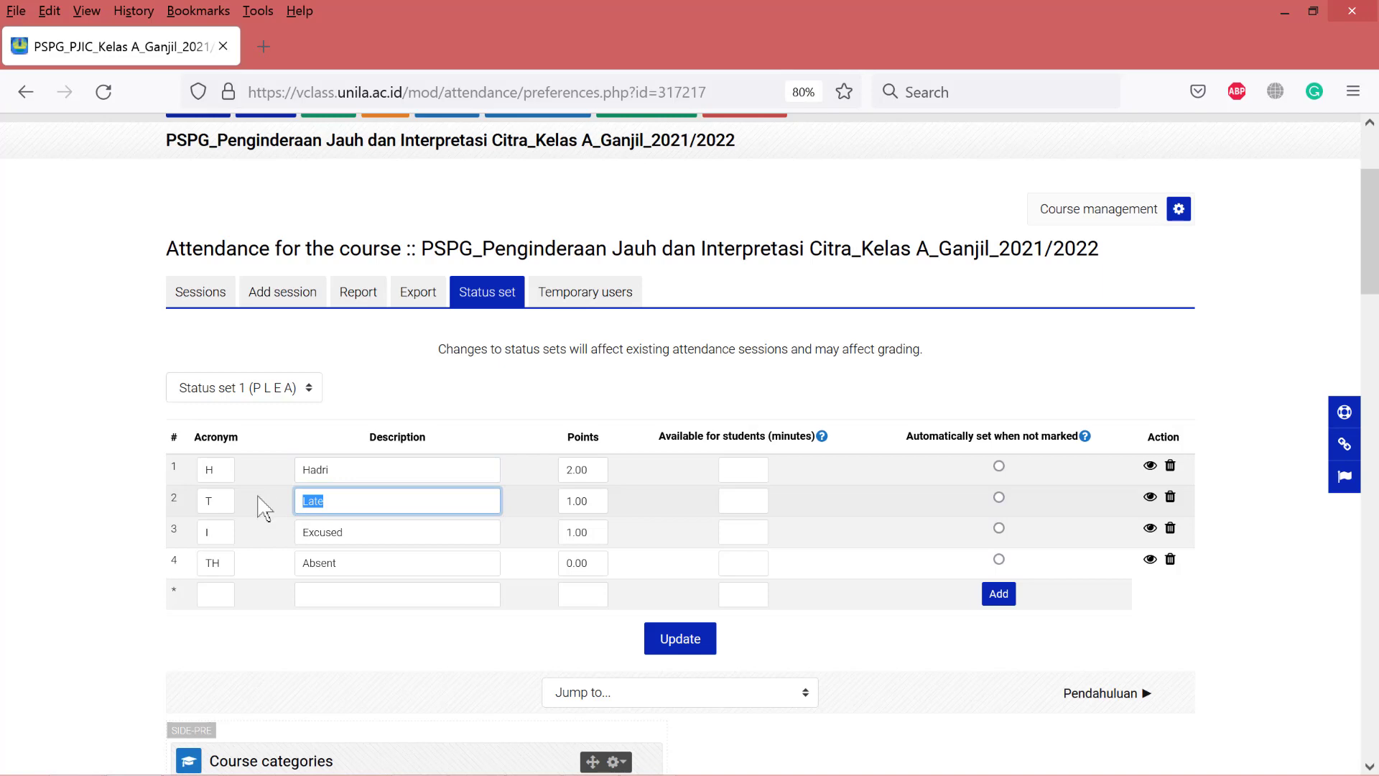
pyautogui.write('Terlamb')
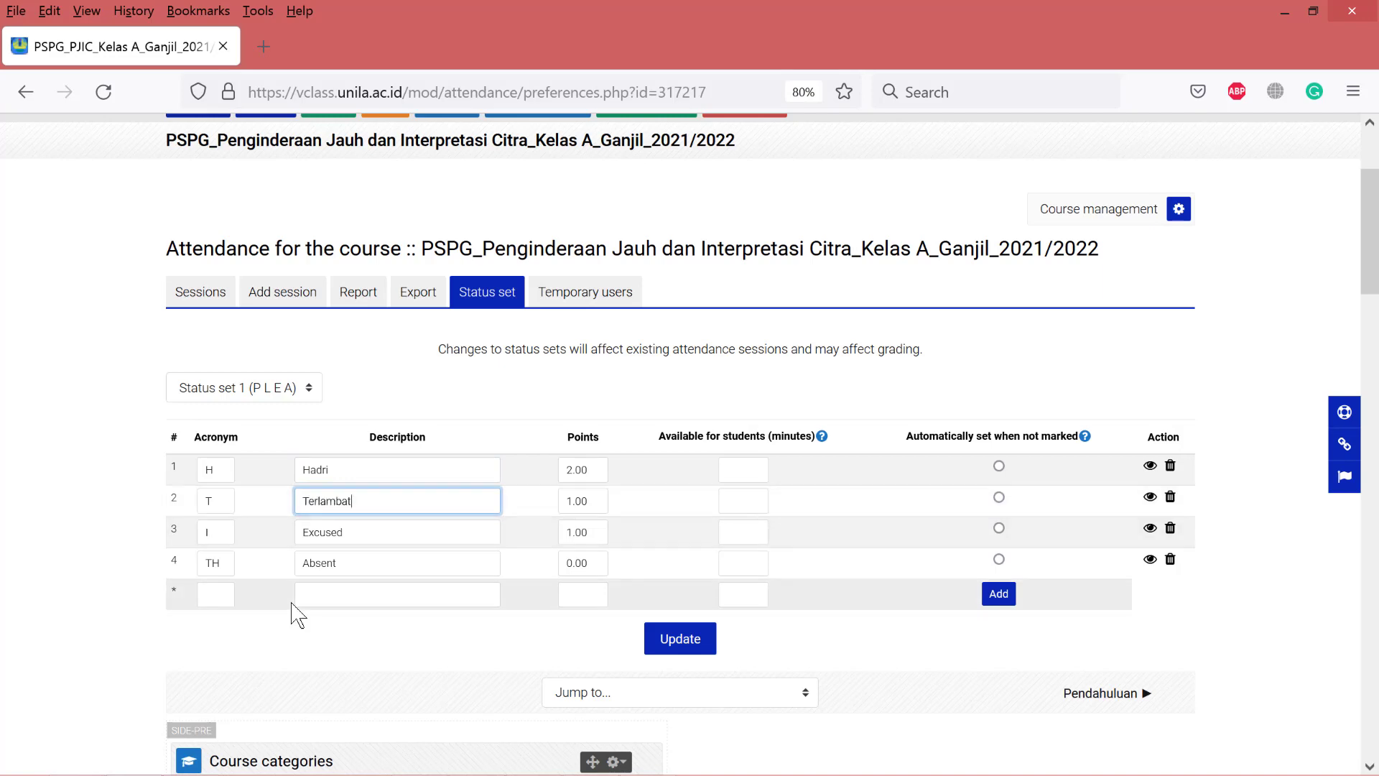
pyautogui.doubleClick(323, 533)
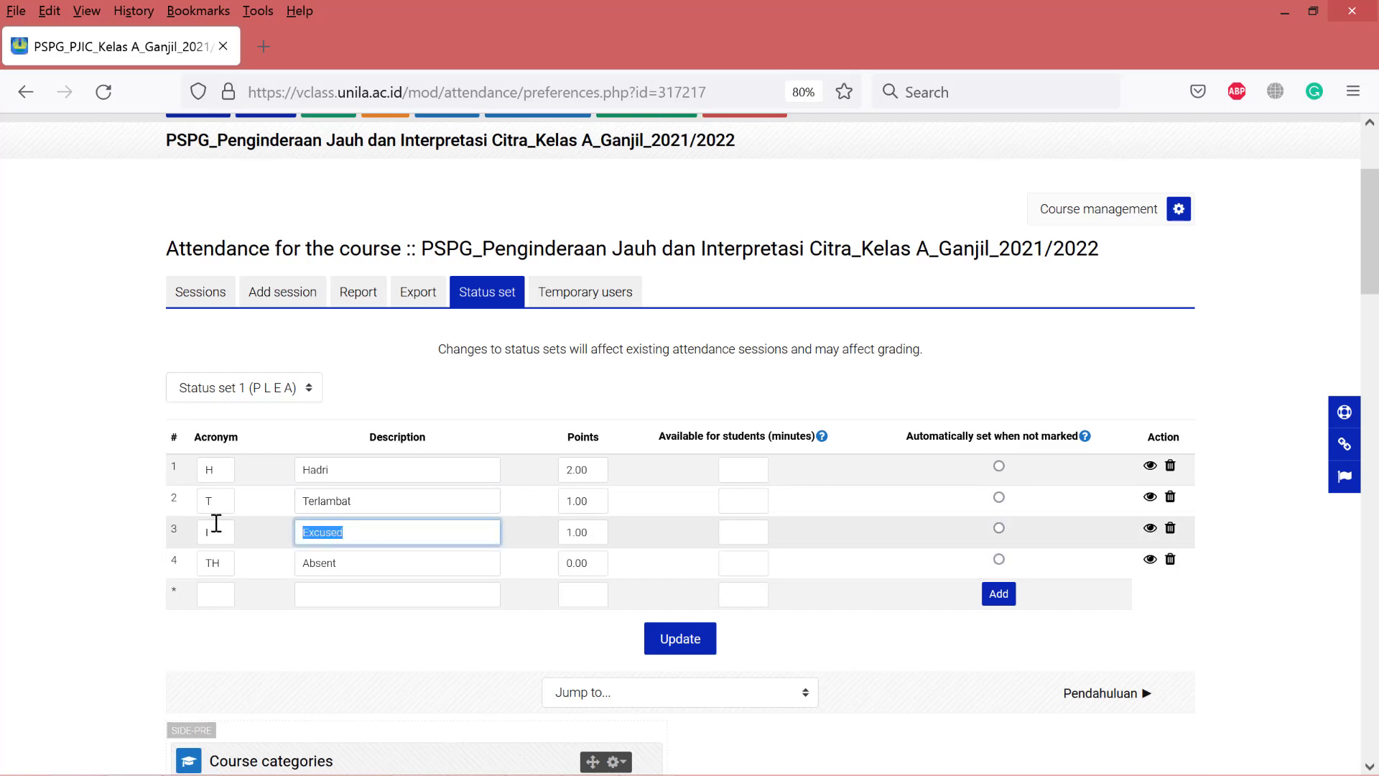
pyautogui.write('Izin')
pyautogui.moveTo(400, 563); pyautogui.dragTo(283, 561)
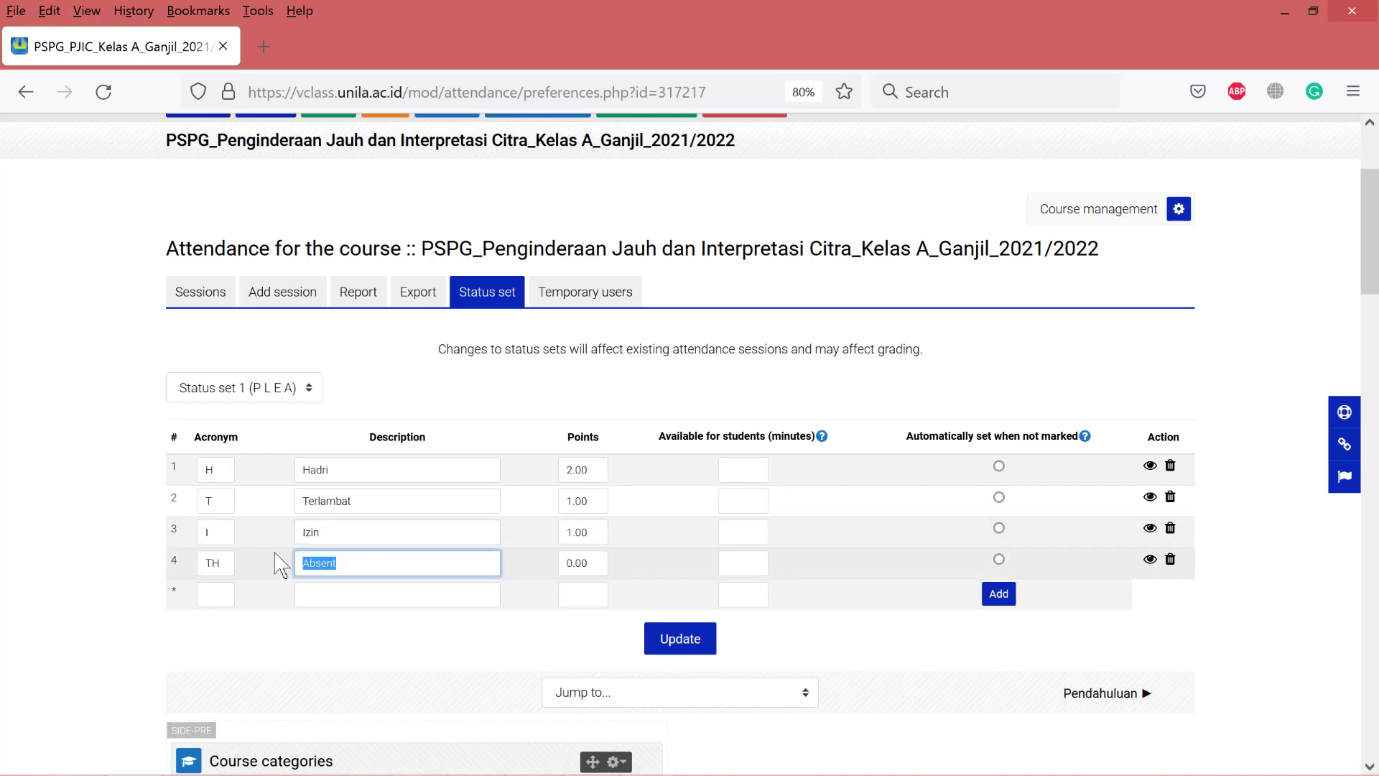
pyautogui.write('Tidak Hadir')
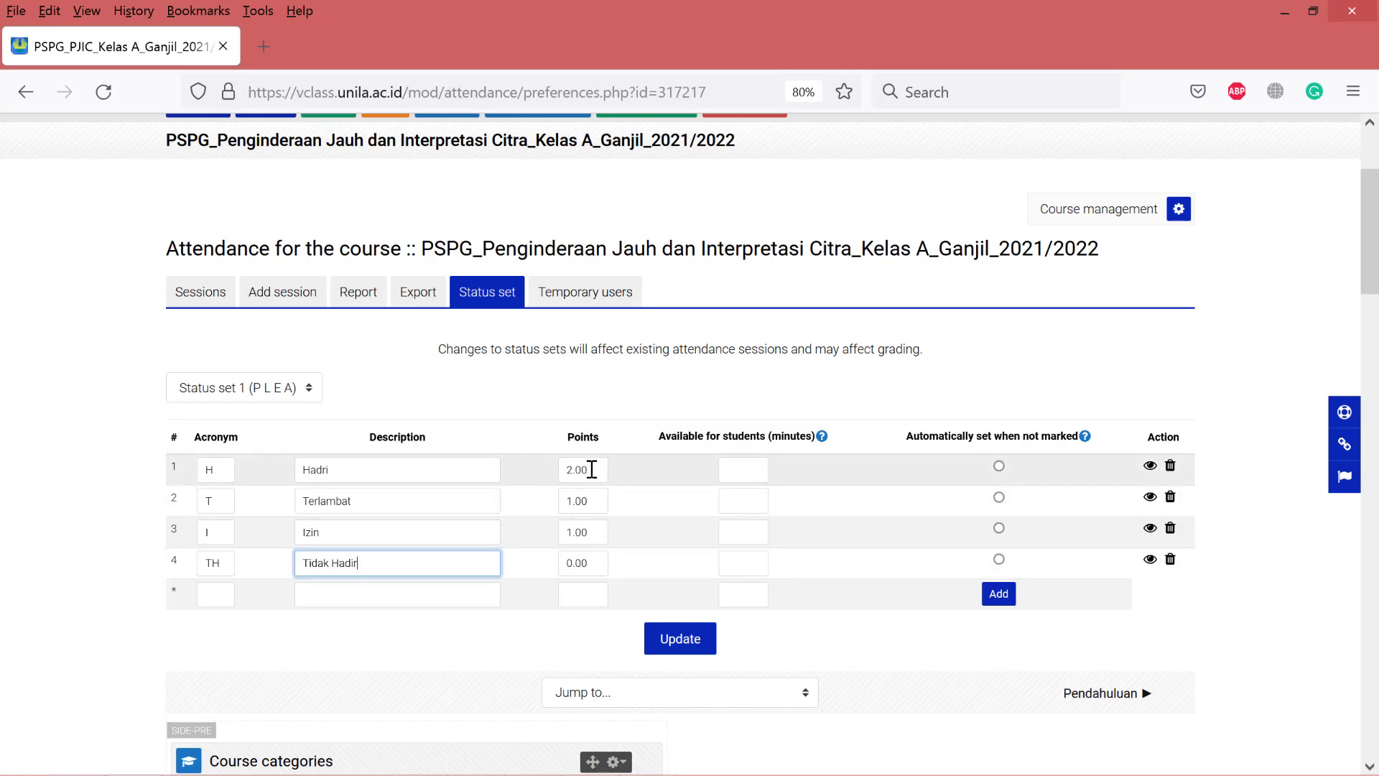
# Set the points of the four statuses to 100, 80, 70 and 60, and correct the first status description to Hadir.
pyautogui.moveTo(591, 470); pyautogui.dragTo(544, 470)
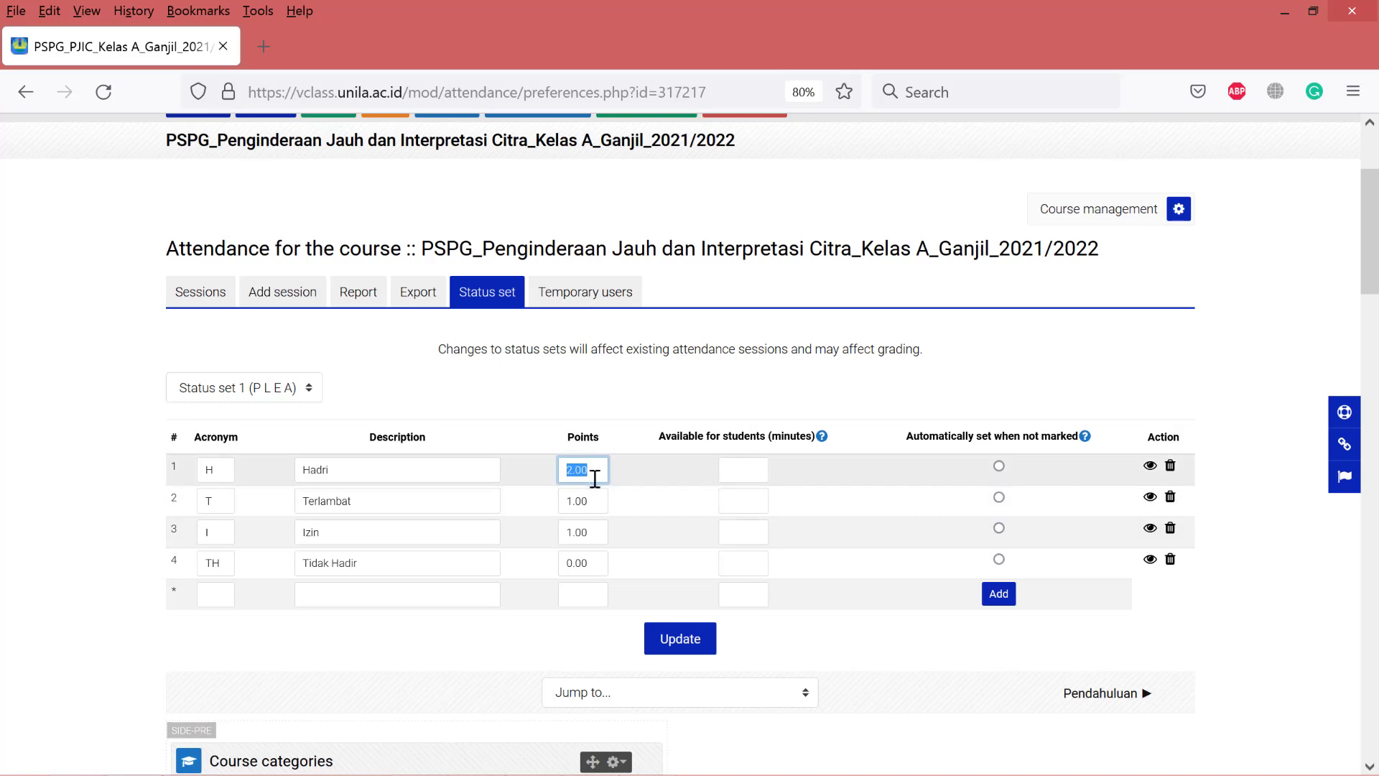
pyautogui.moveTo(596, 475); pyautogui.dragTo(546, 476)
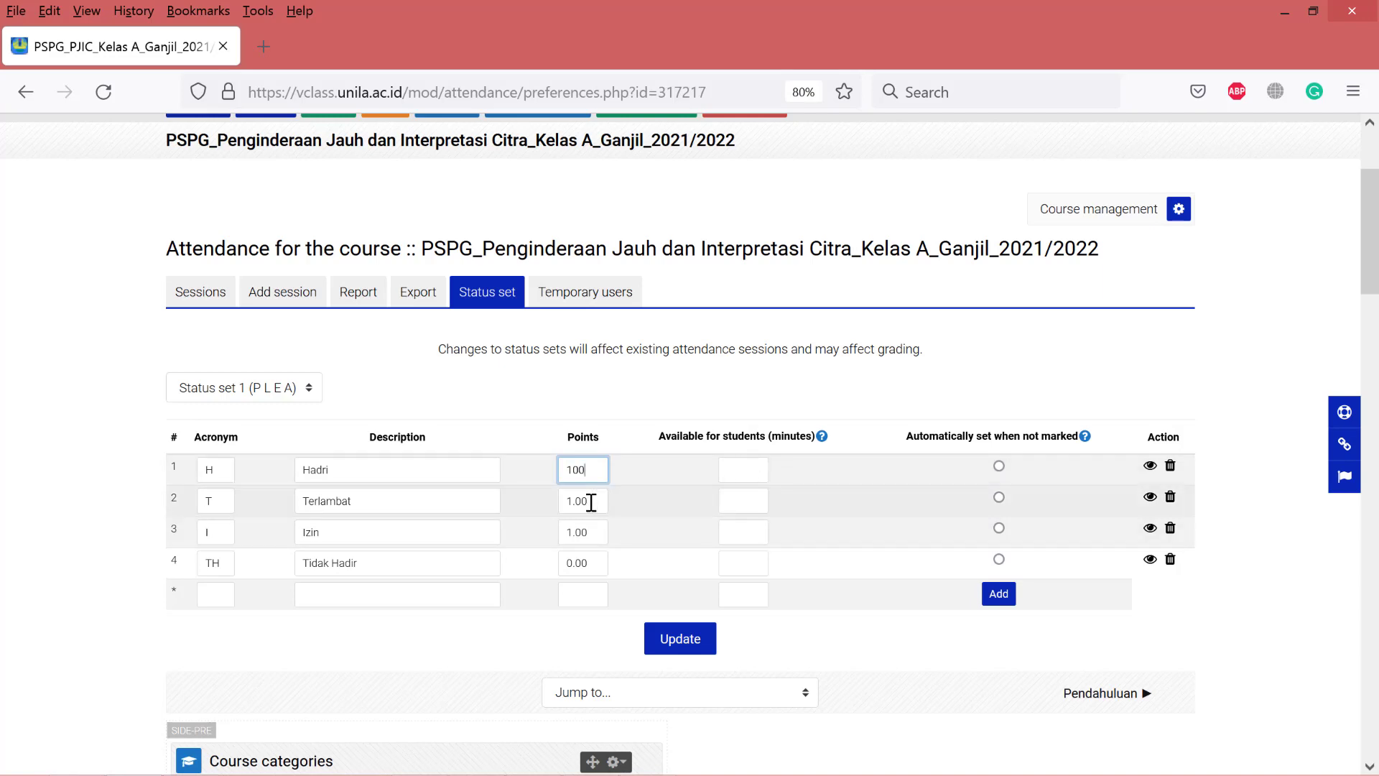
pyautogui.moveTo(594, 502); pyautogui.dragTo(546, 505)
pyautogui.write('8')
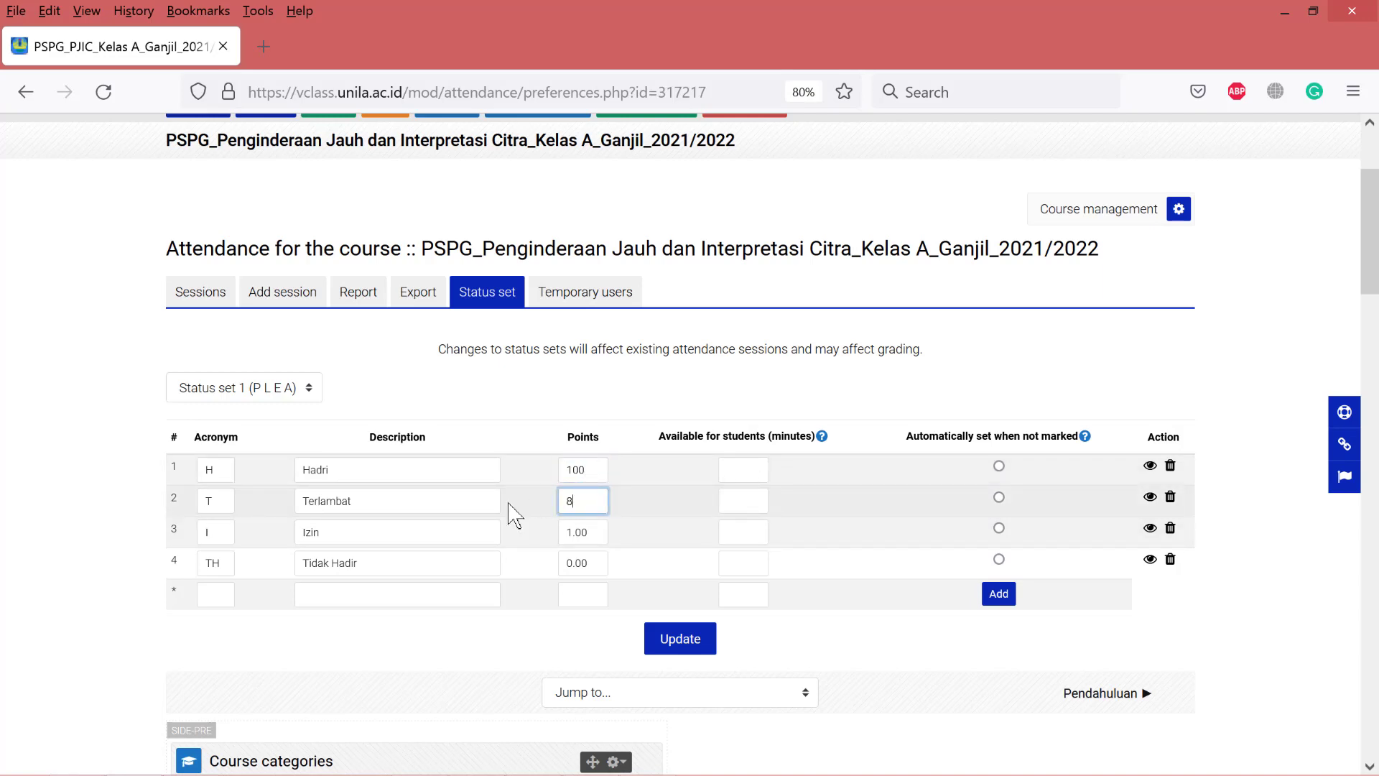
pyautogui.write('0')
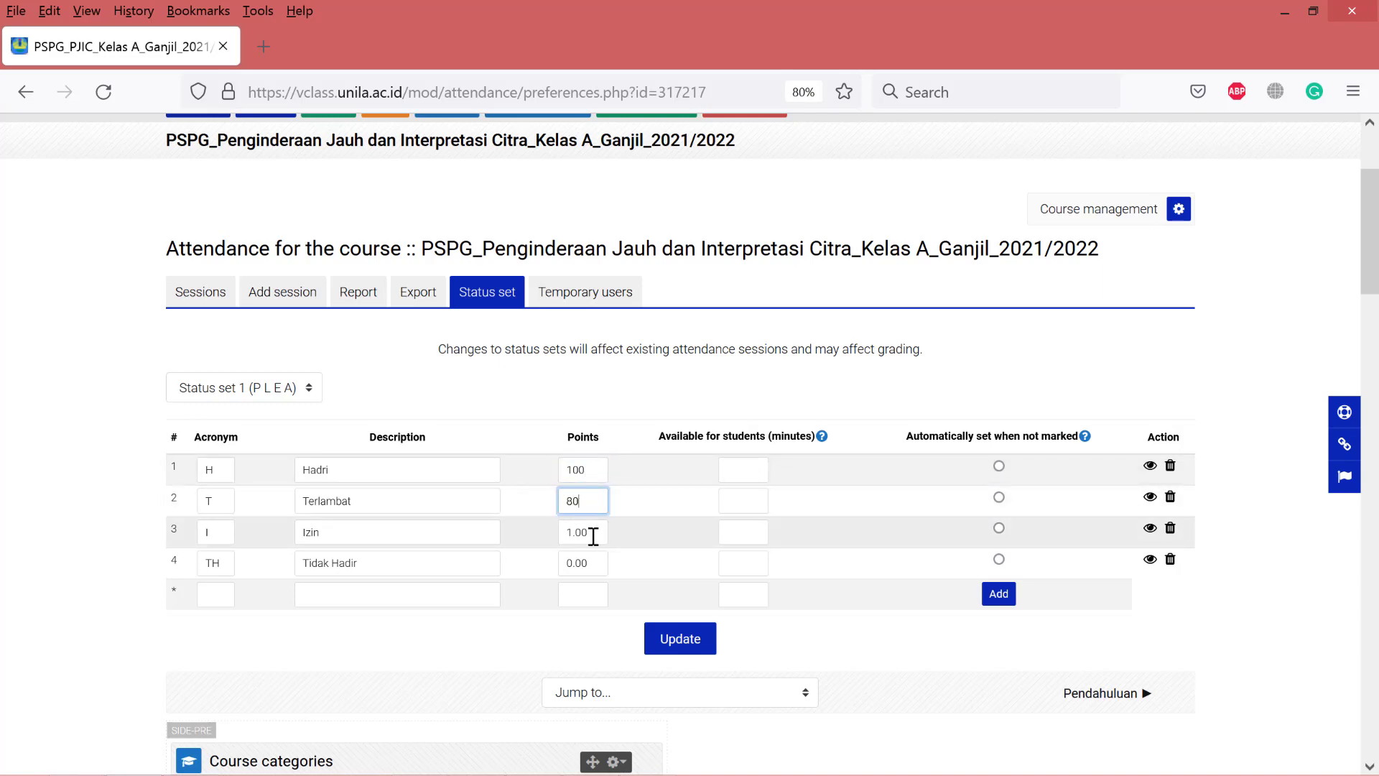
pyautogui.moveTo(591, 535); pyautogui.dragTo(520, 532)
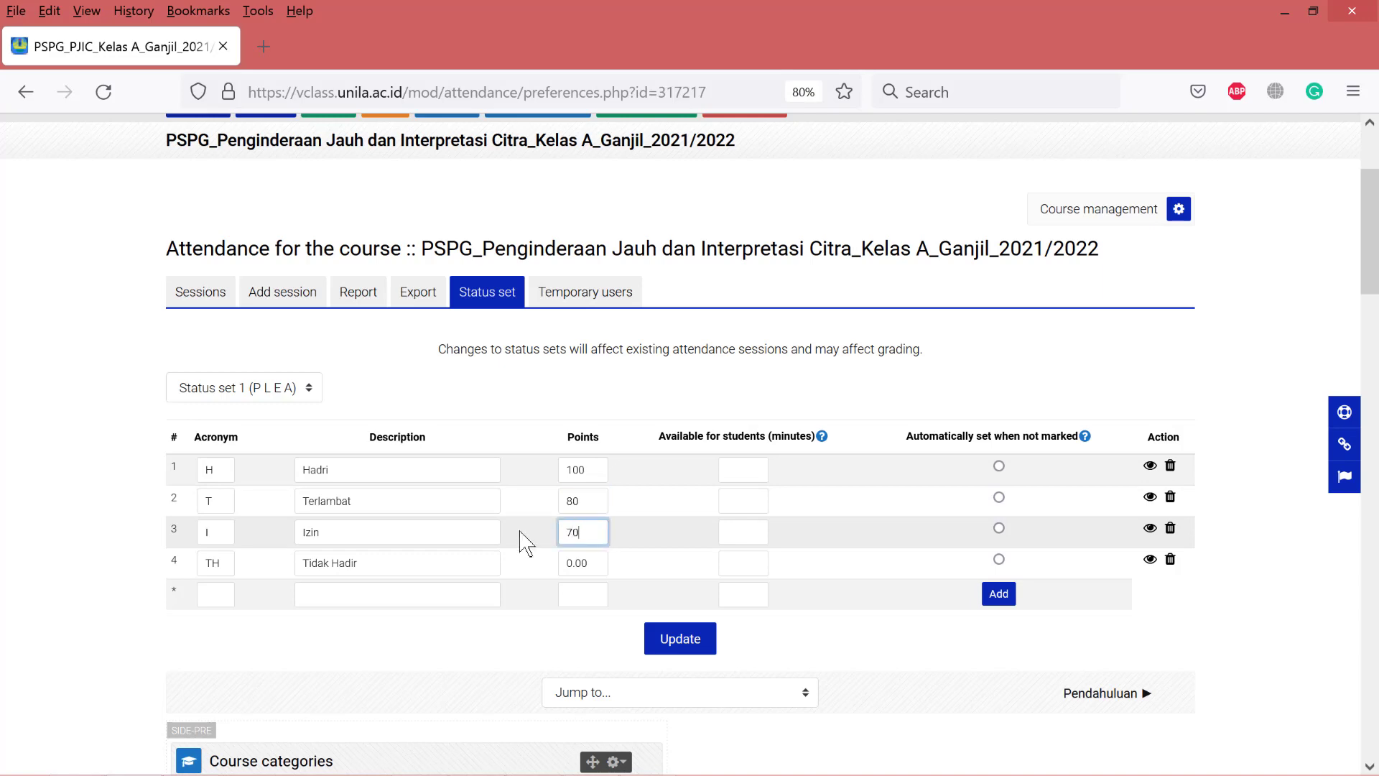
pyautogui.click(594, 564)
pyautogui.moveTo(536, 557); pyautogui.dragTo(490, 565)
pyautogui.write('60')
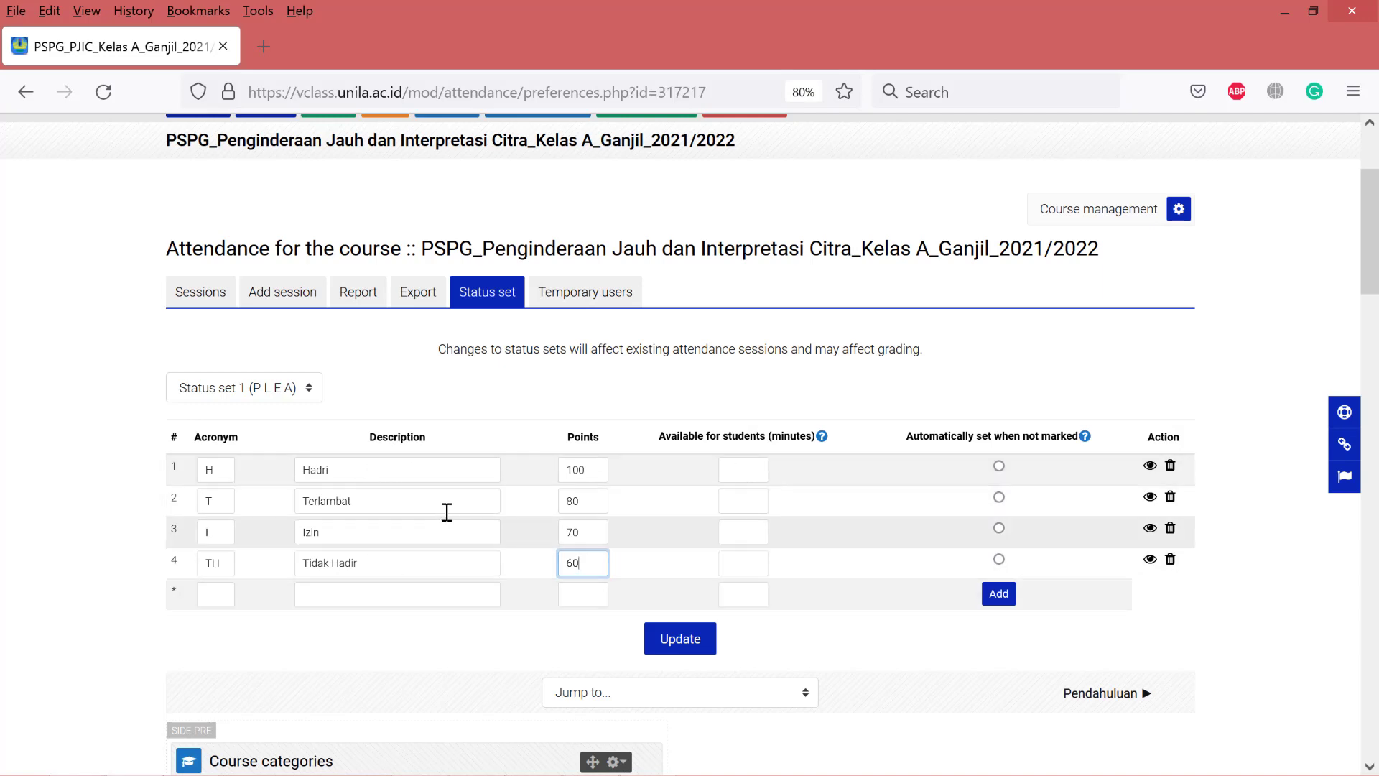
pyautogui.click(374, 460)
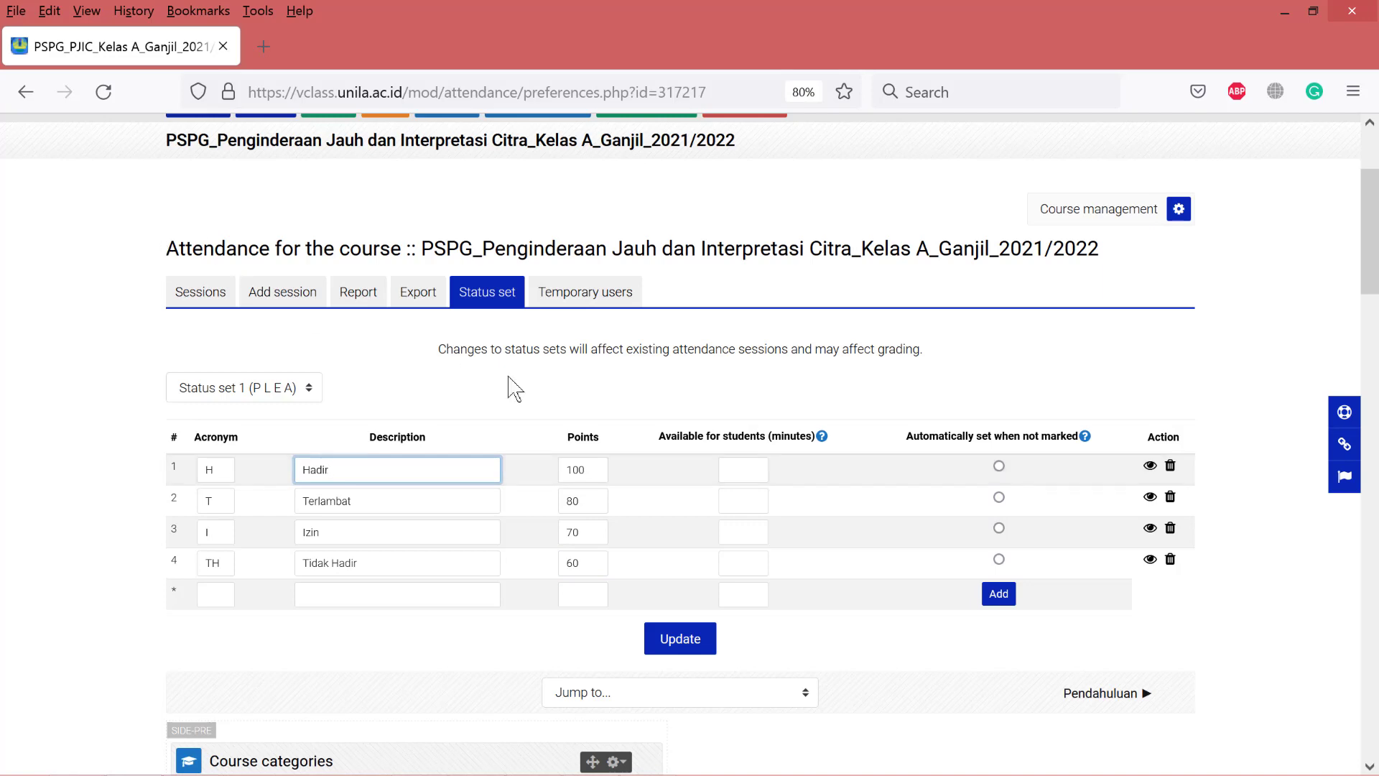
# Set the minutes available for students to 10 for Hadir, 30 for Terlambat and 30 for Izin, leaving Tidak Hadir blank.
pyautogui.click(742, 468)
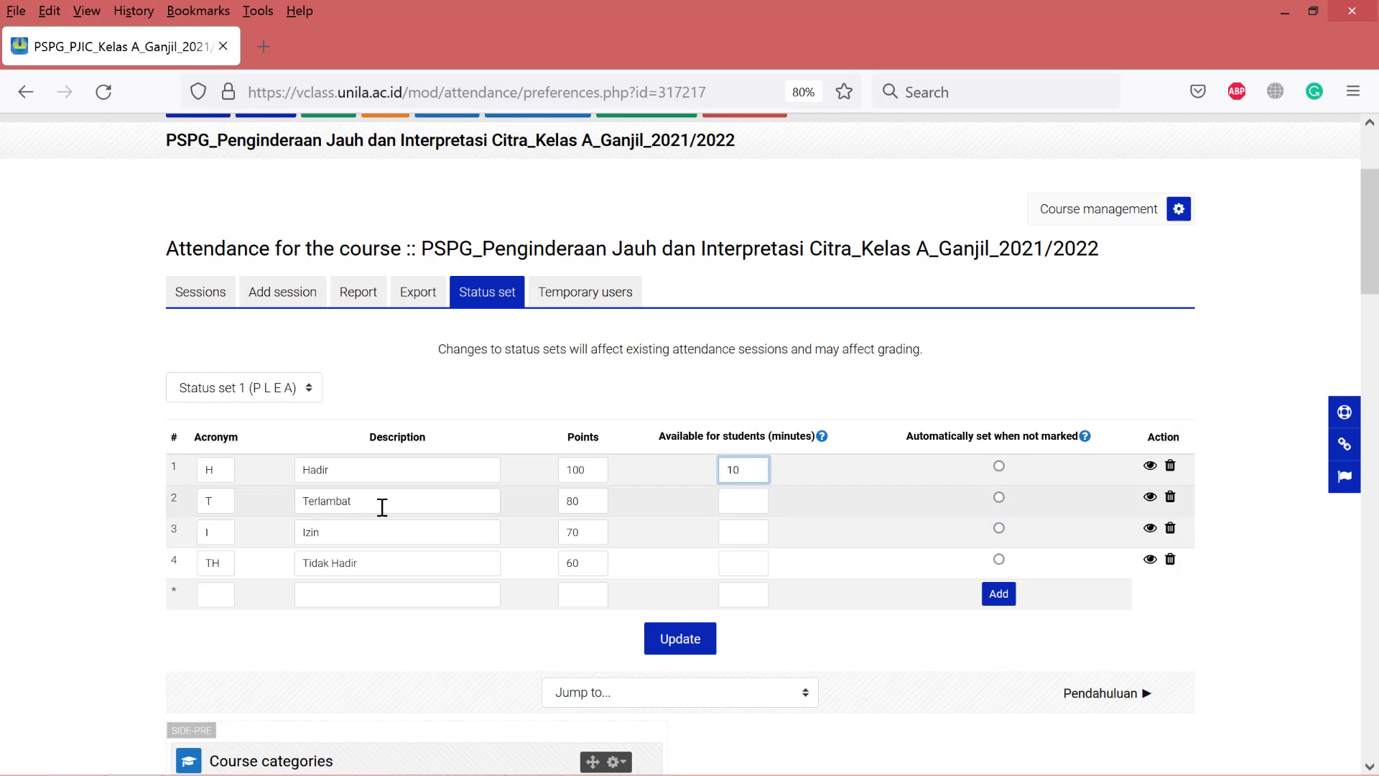
pyautogui.click(754, 508)
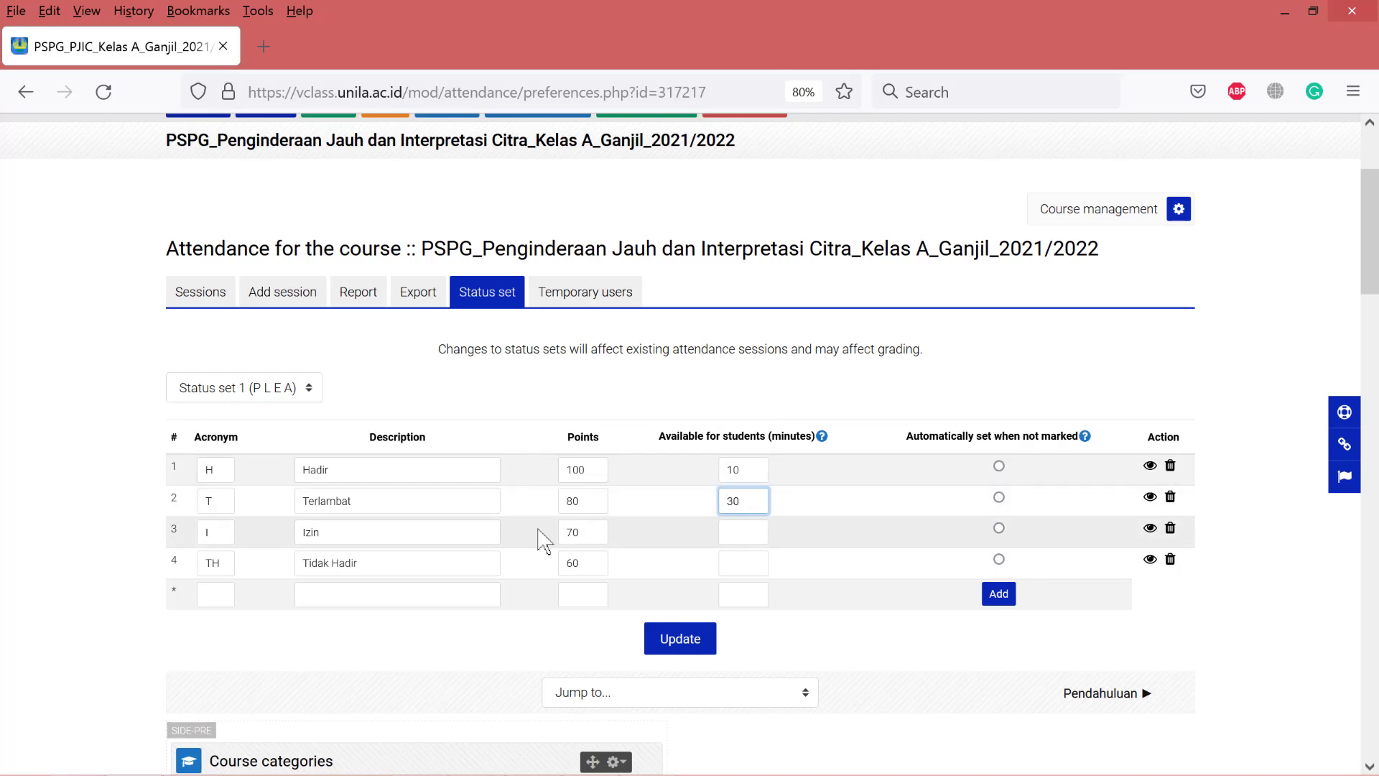
pyautogui.click(750, 525)
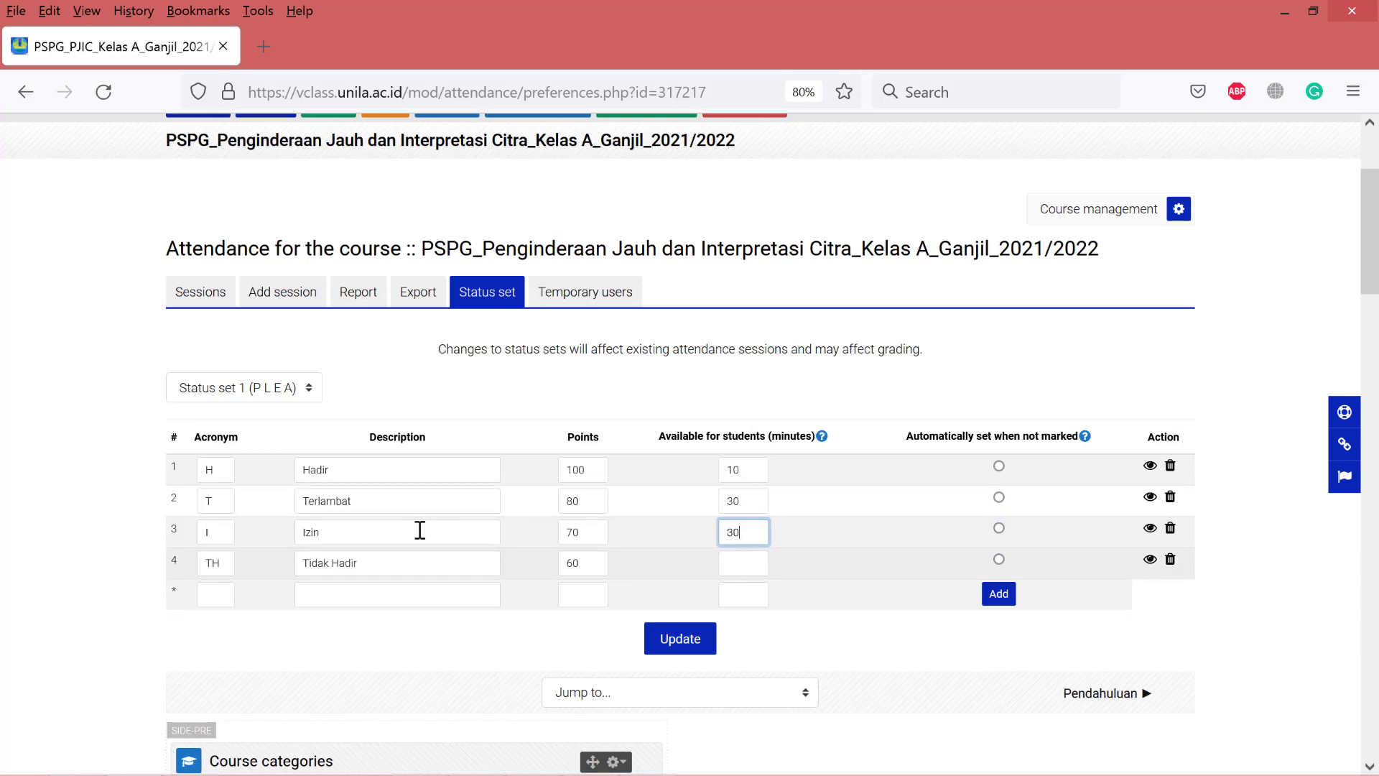
pyautogui.click(752, 566)
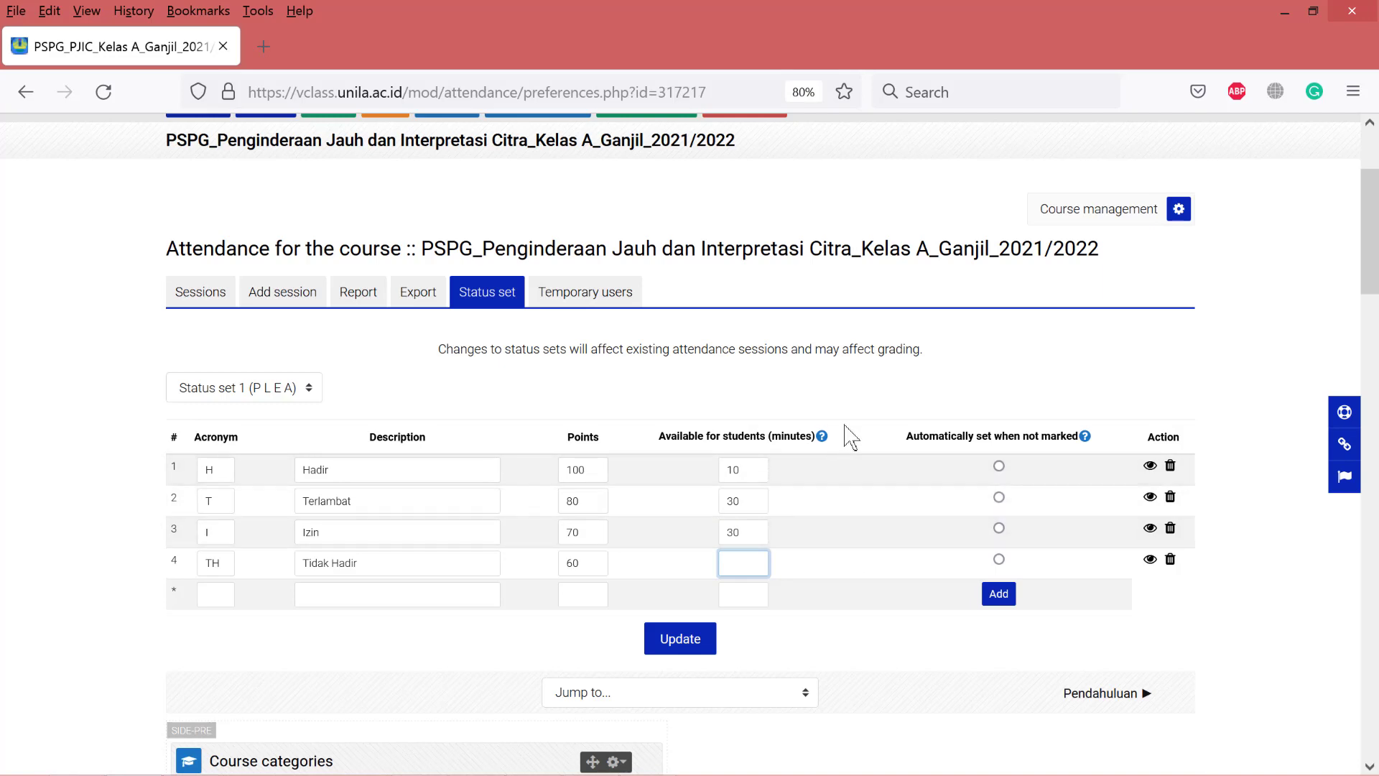
# Make Tidak Hadir the status set automatically when attendance is not marked, and save the status set.
pyautogui.click(998, 559)
pyautogui.click(1000, 559)
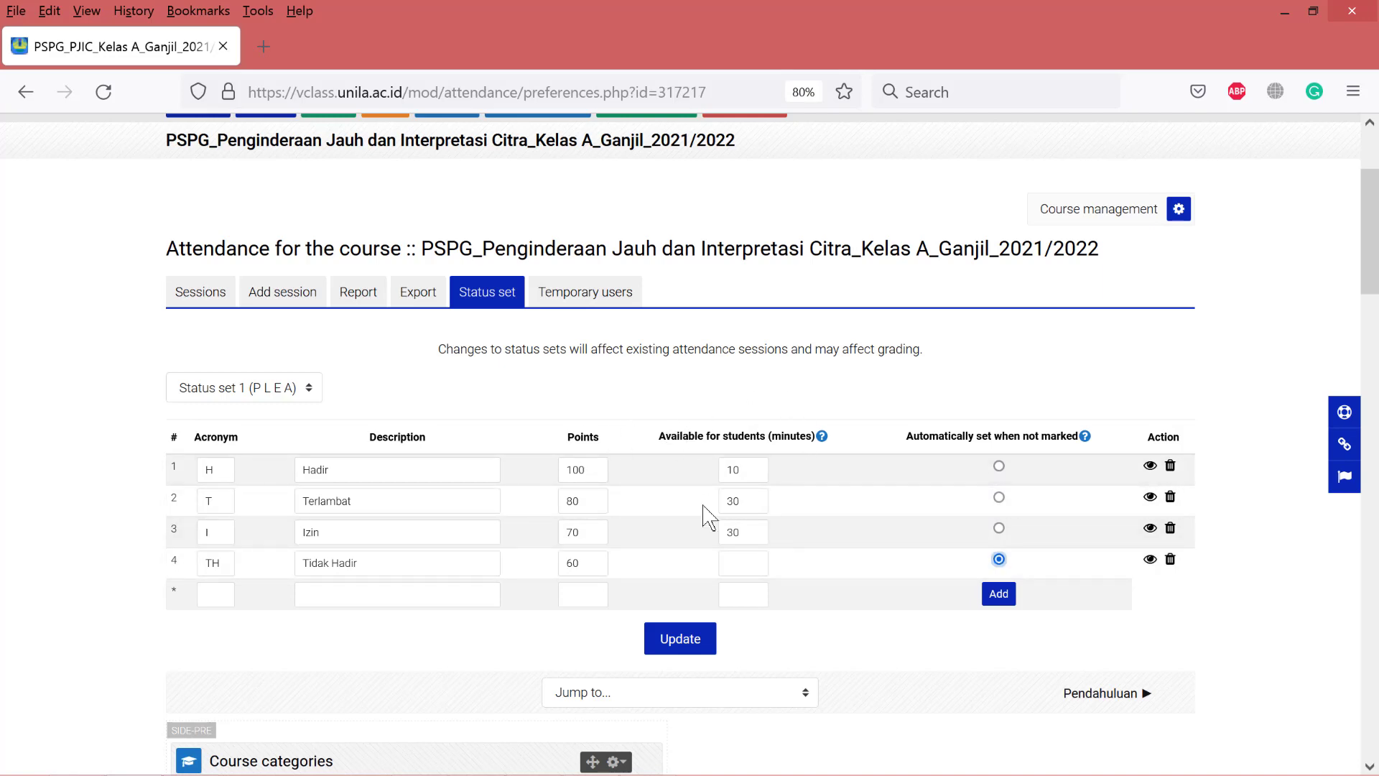
pyautogui.click(680, 639)
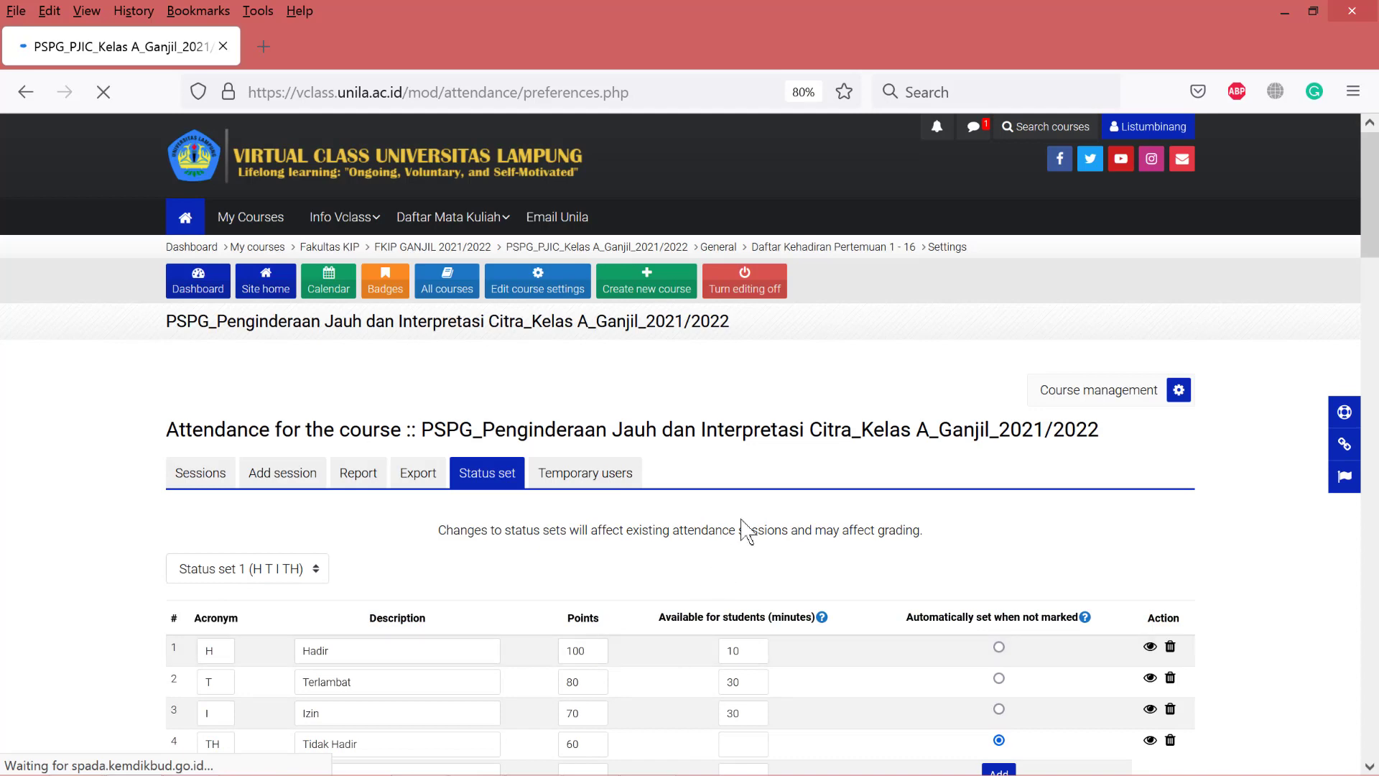
pyautogui.scroll(-3, 718, 575)
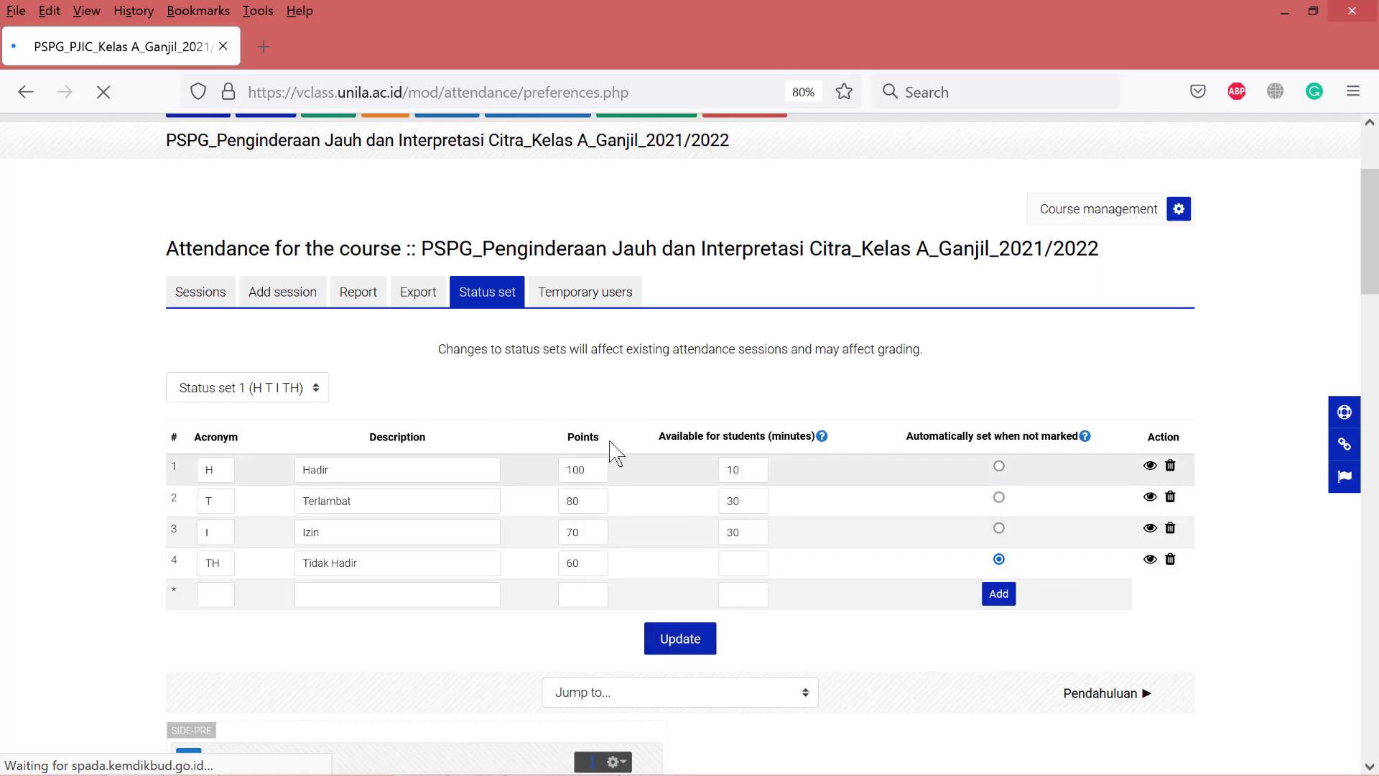
# Return to the course main page and locate the attendance activity Daftar Kehadiran Pertemuan 1 - 16 below the references.
pyautogui.scroll(2, 512, 367)
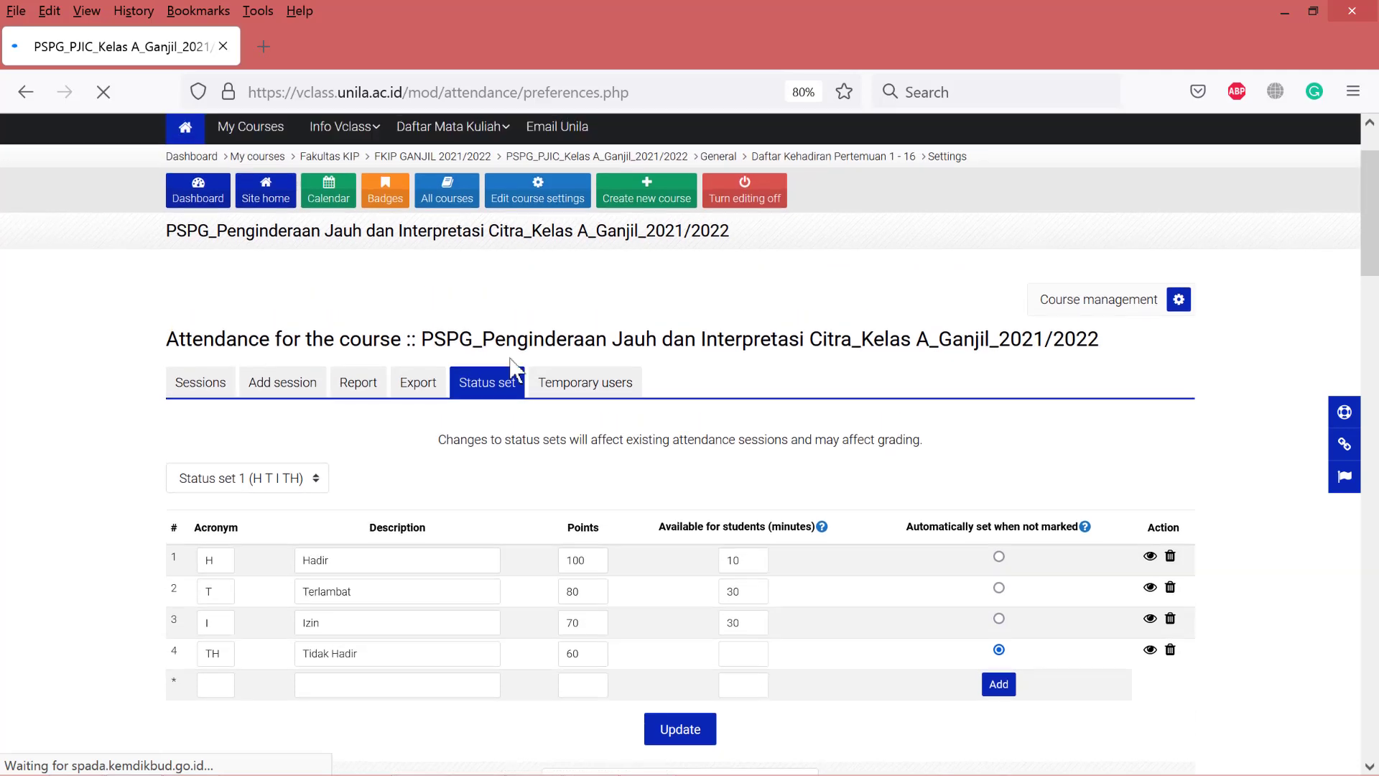
pyautogui.click(361, 237)
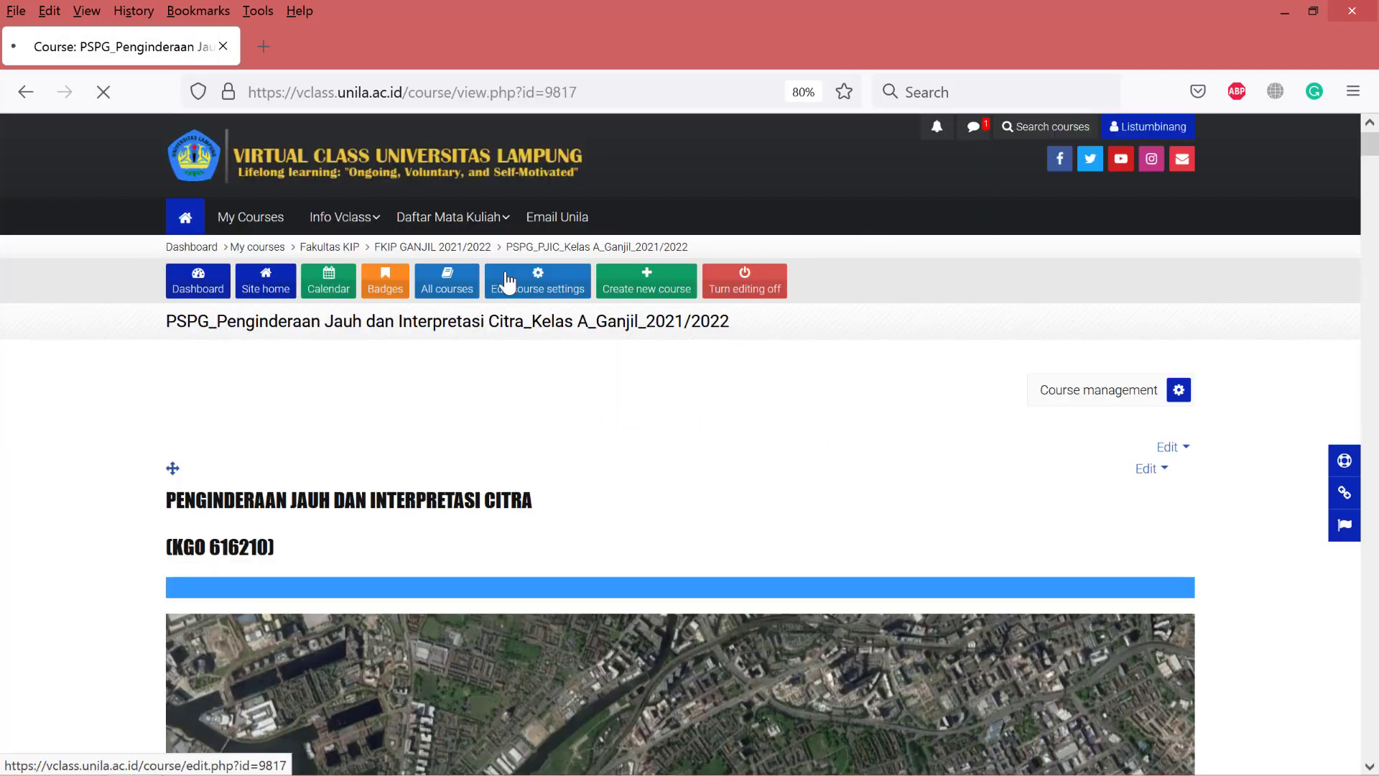
pyautogui.scroll(-6, 628, 416)
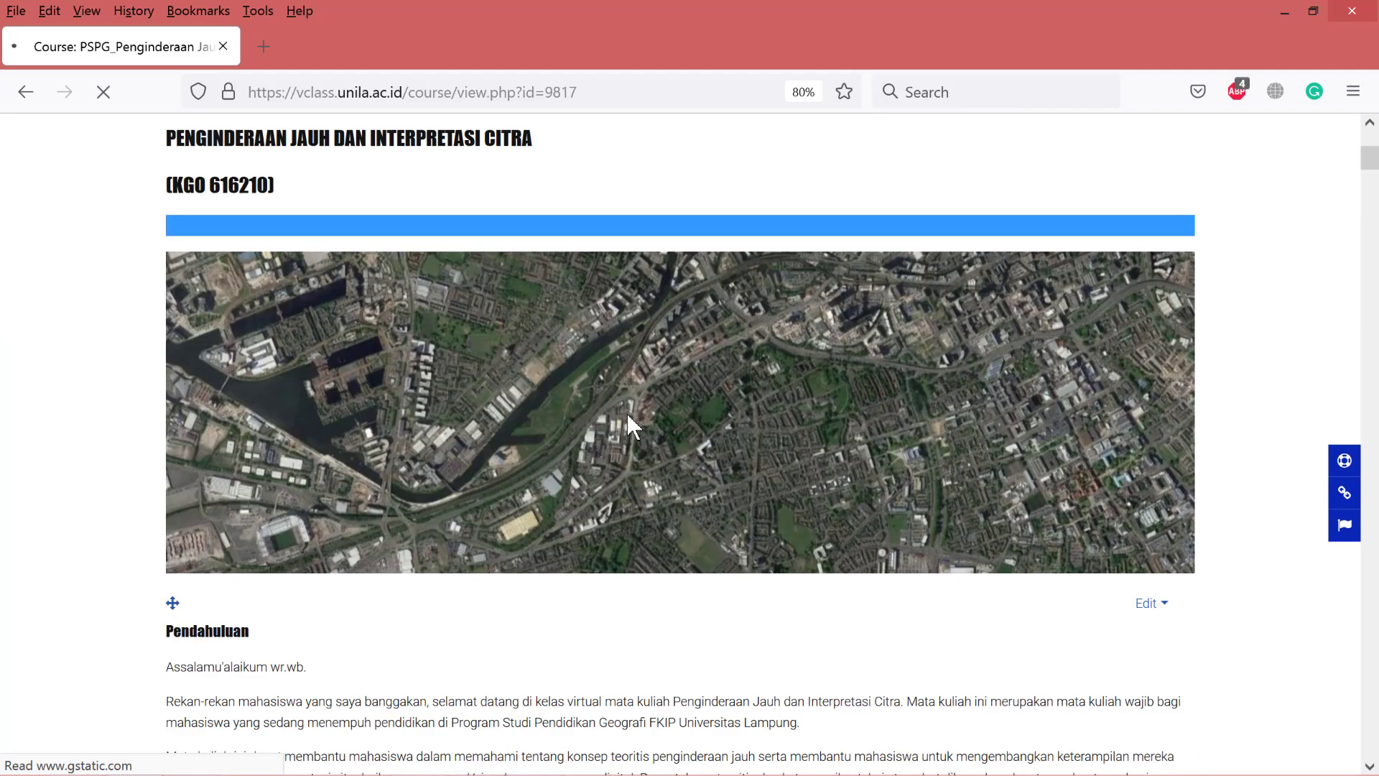
pyautogui.scroll(-20, 629, 418)
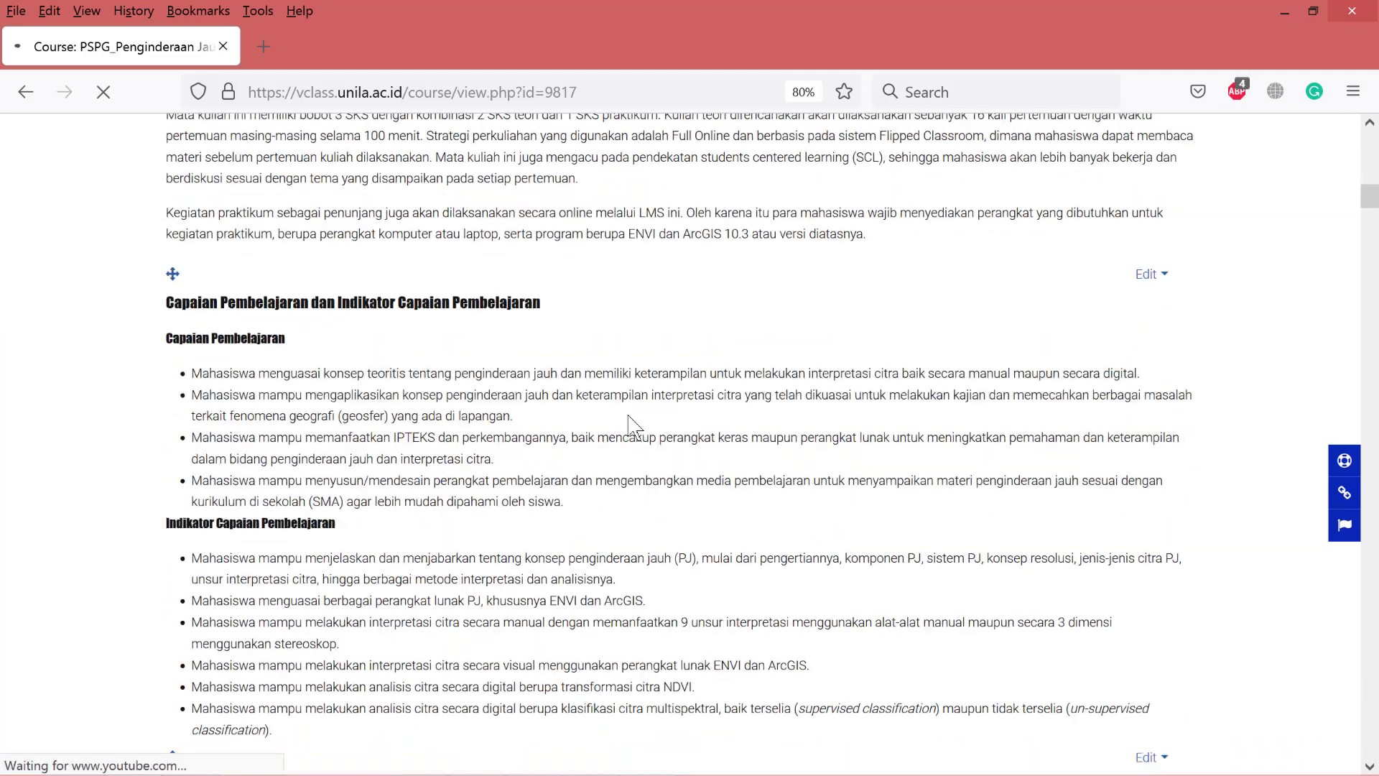
pyautogui.scroll(-10, 628, 418)
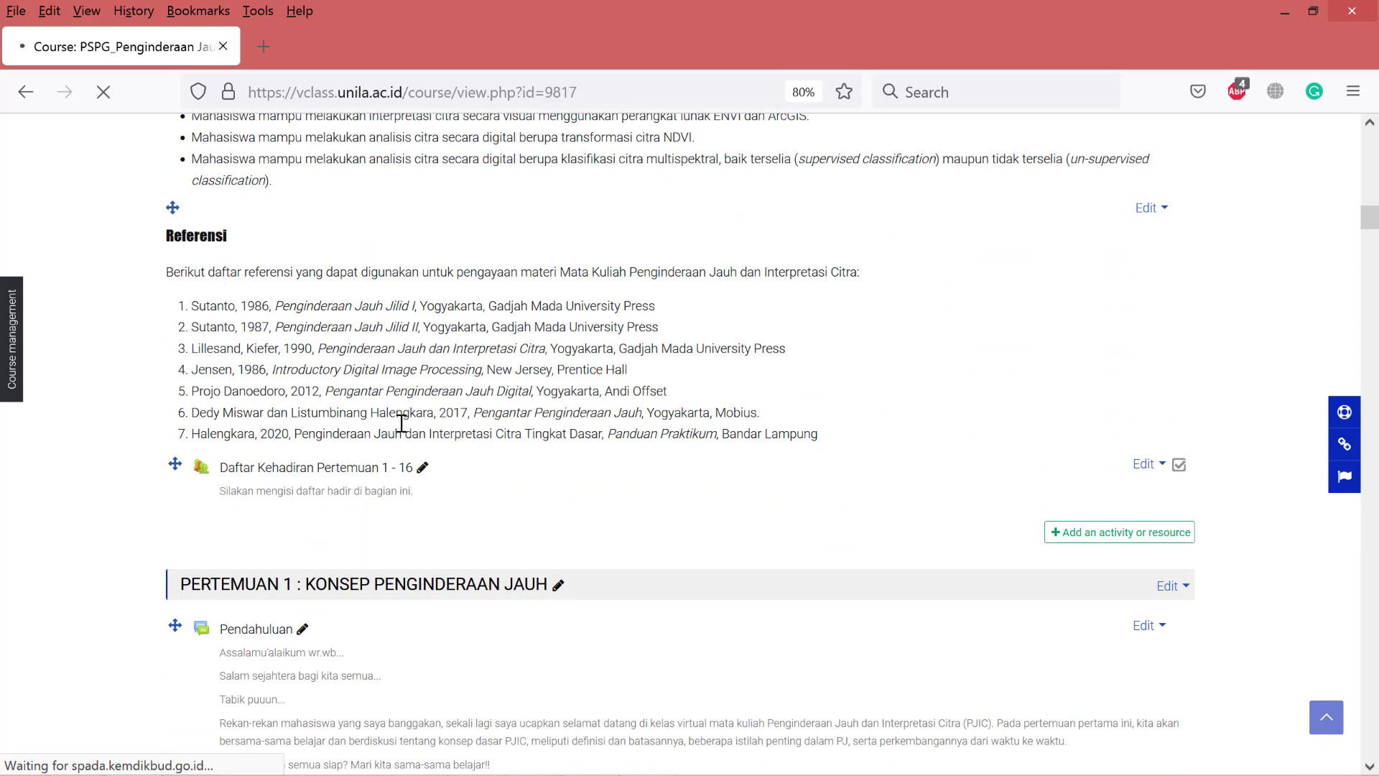
pyautogui.scroll(-2, 402, 423)
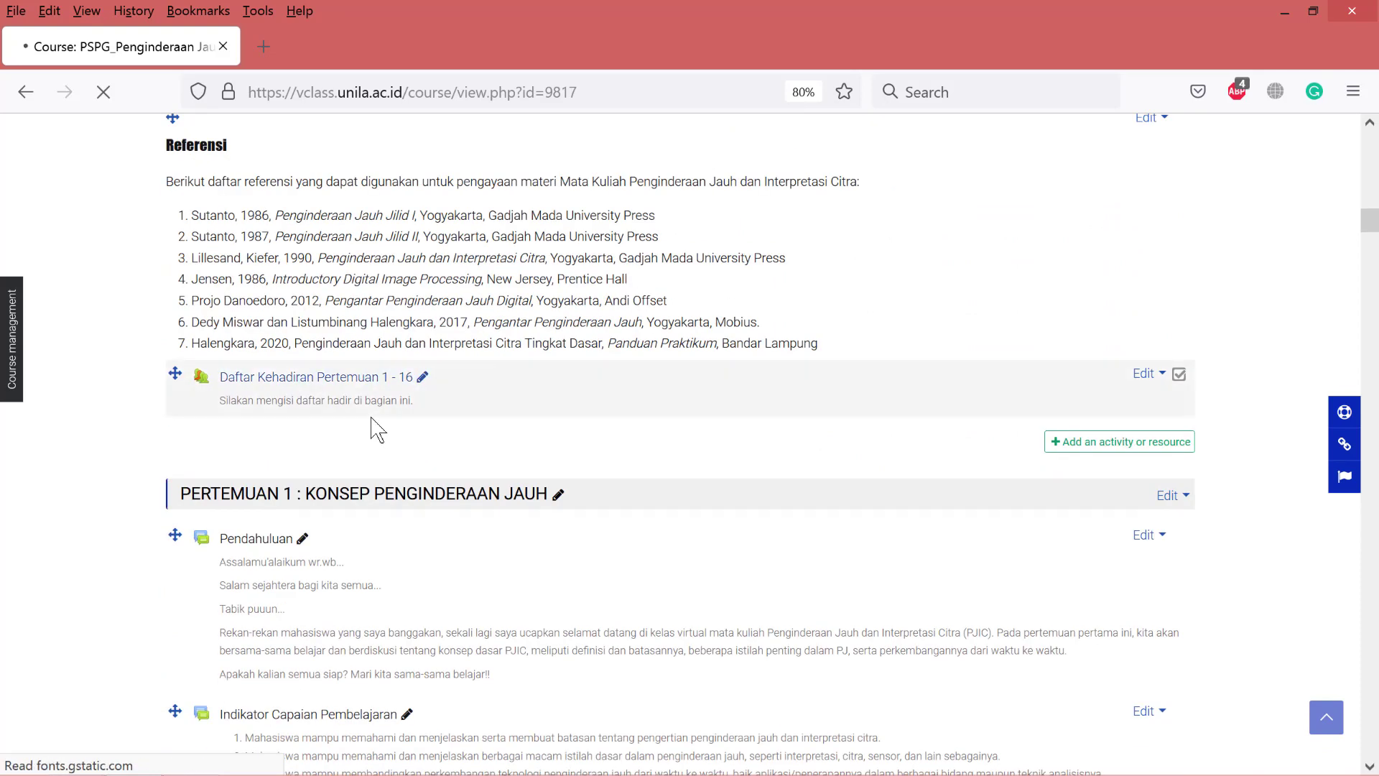